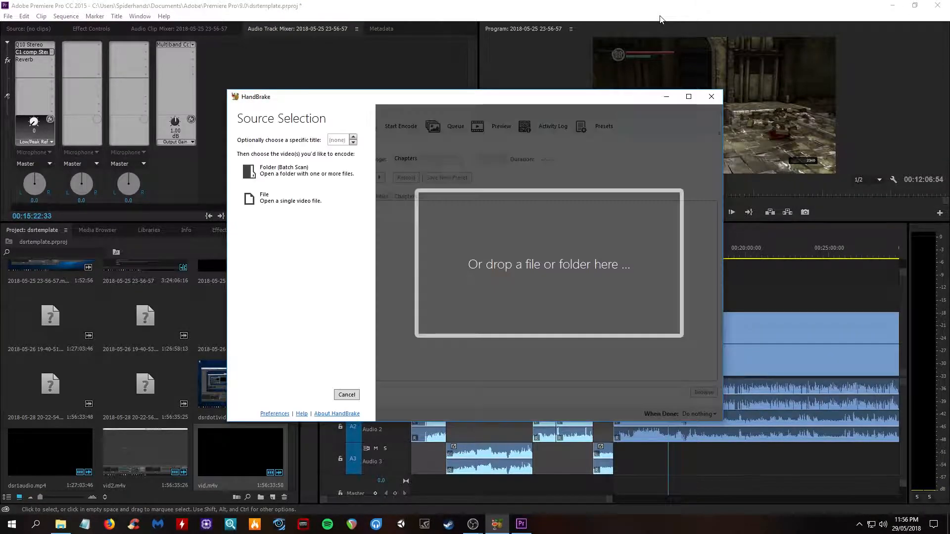
Step: Minimize HandBrake, Premiere Pro, OBS and the YouTubeStuff folder window to clear the desktop
{"action": "left_click", "coordinate": [665, 97]}
{"action": "left_click", "coordinate": [523, 527]}
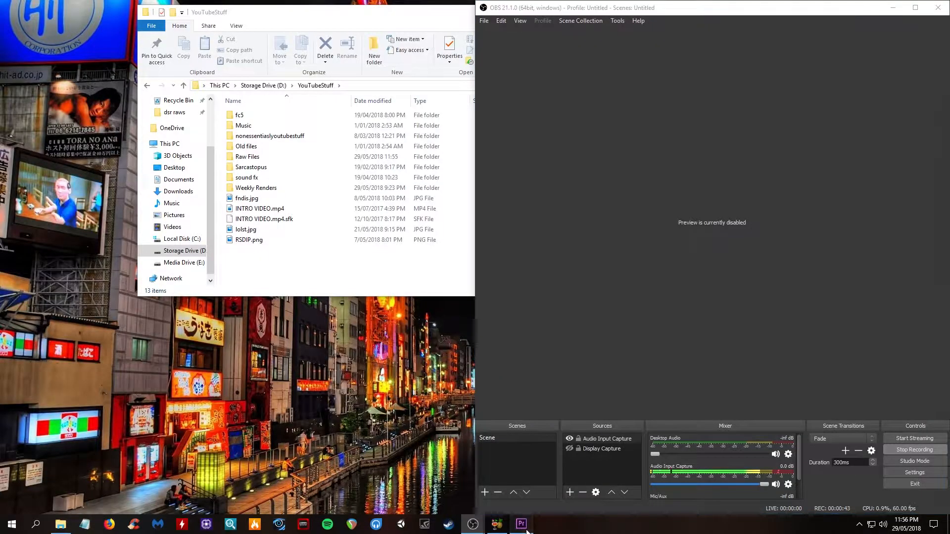
{"action": "left_click", "coordinate": [522, 524]}
{"action": "left_click", "coordinate": [893, 6]}
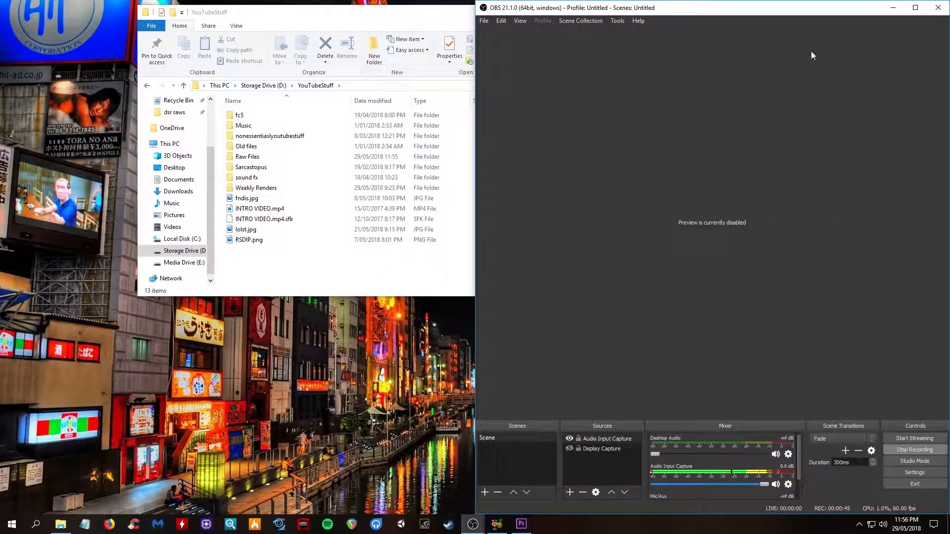
{"action": "left_click", "coordinate": [893, 7]}
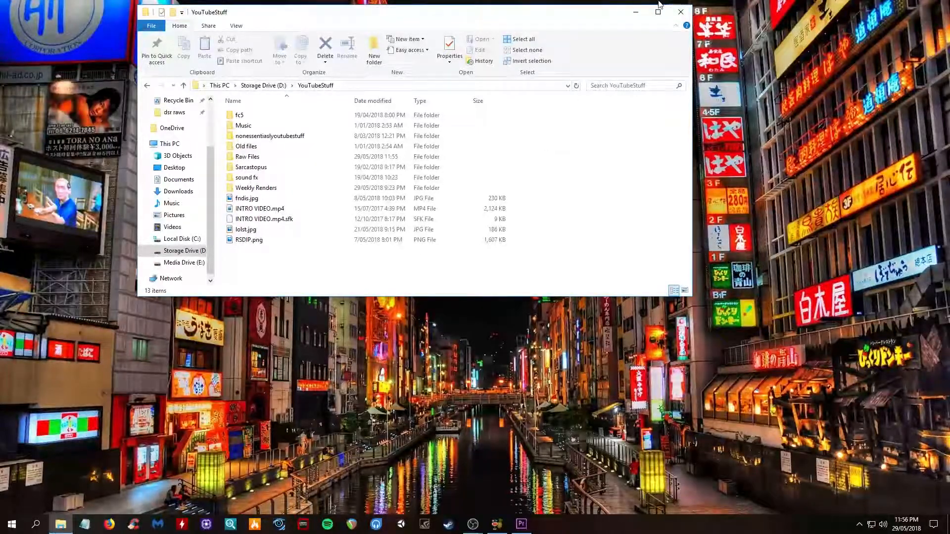
{"action": "left_click", "coordinate": [637, 13]}
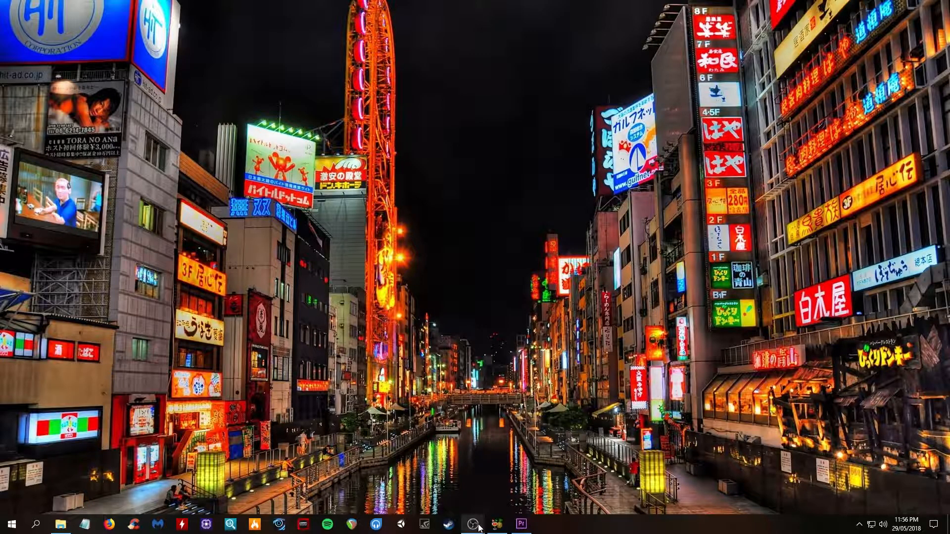
Step: View the DARK SOULS: REMASTERED page in the Steam library and close Steam
{"action": "mouse_move", "coordinate": [479, 528]}
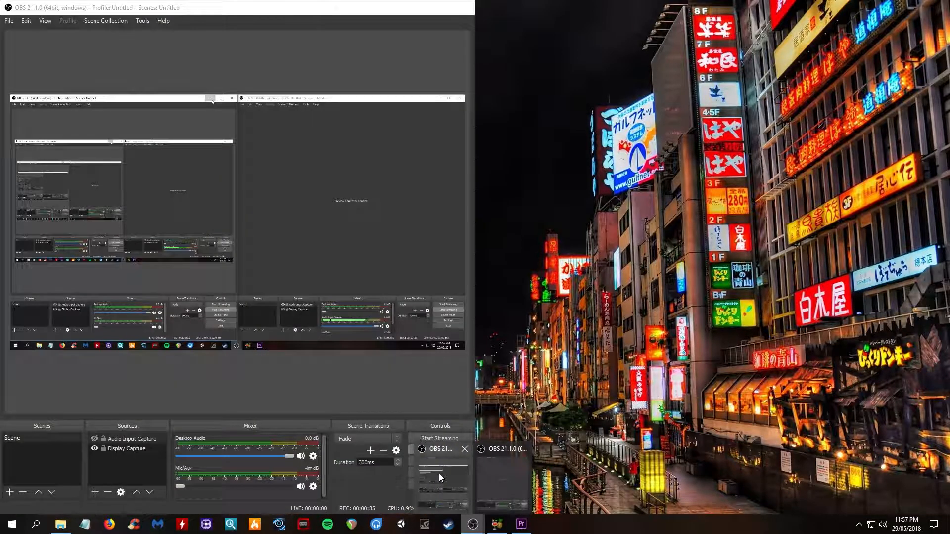
{"action": "left_click", "coordinate": [438, 473]}
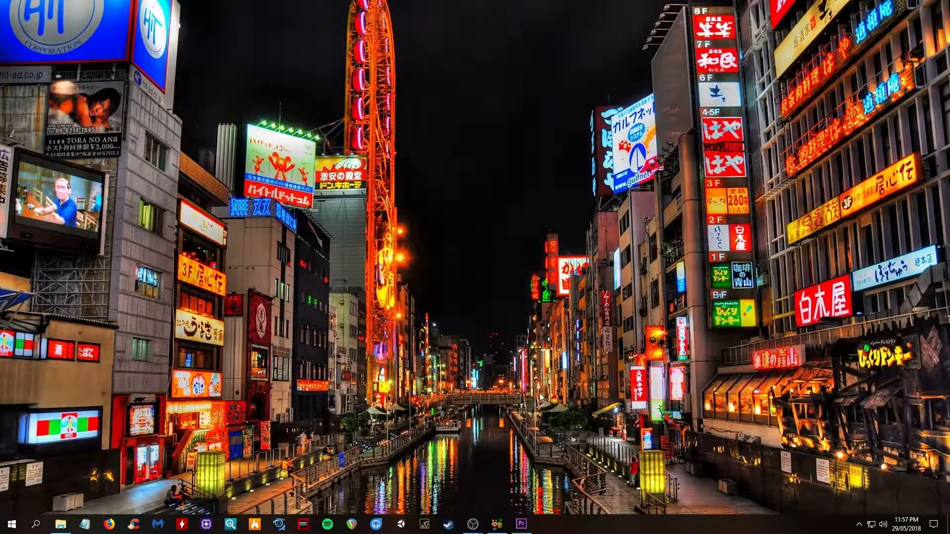
{"action": "left_click", "coordinate": [5, 528]}
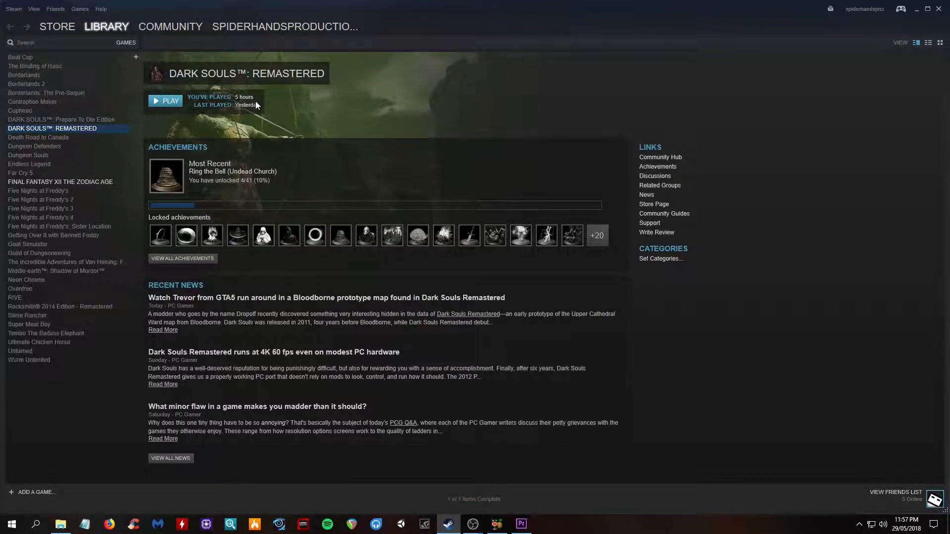
{"action": "left_click", "coordinate": [938, 8]}
Step: Switch to the first OBS window and inspect the available source types and the Display Capture source's properties
{"action": "mouse_move", "coordinate": [472, 524]}
{"action": "left_click", "coordinate": [476, 483]}
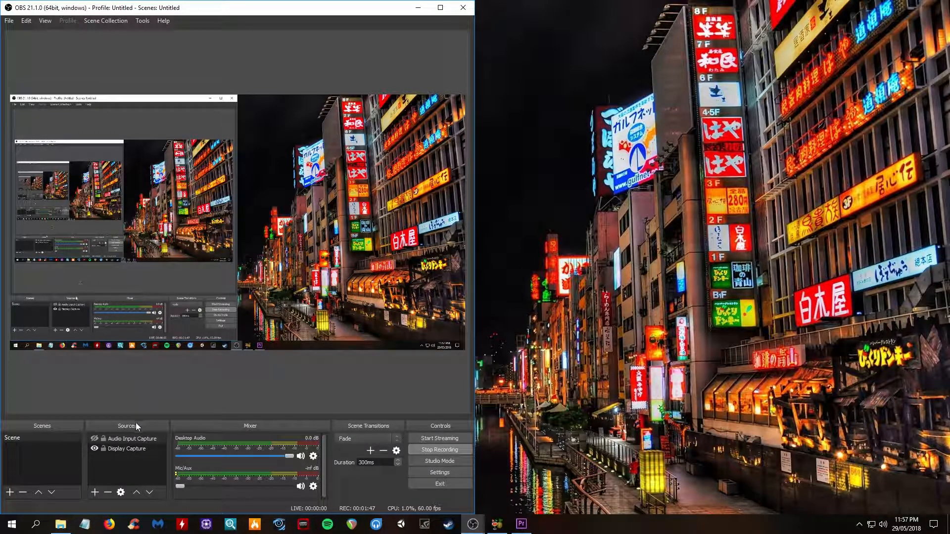
{"action": "left_click", "coordinate": [123, 449]}
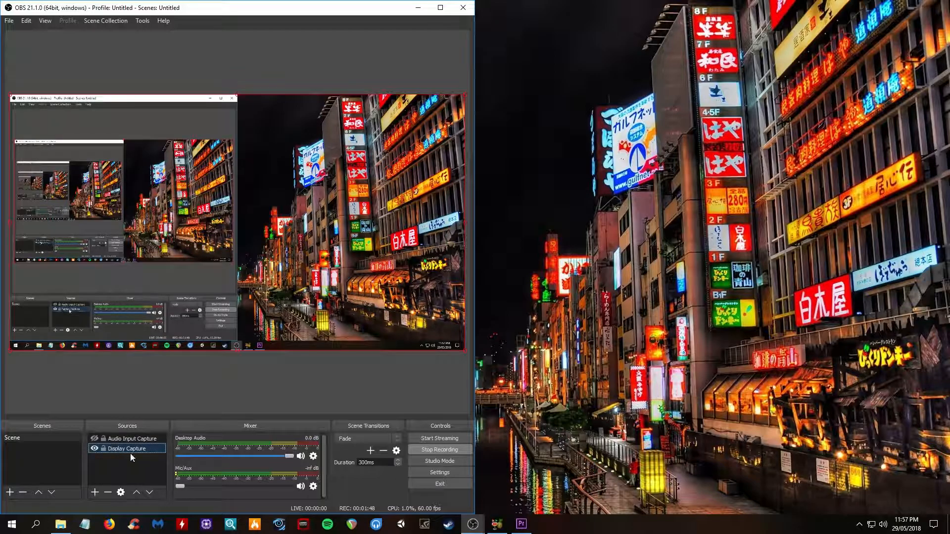
{"action": "left_click", "coordinate": [96, 492]}
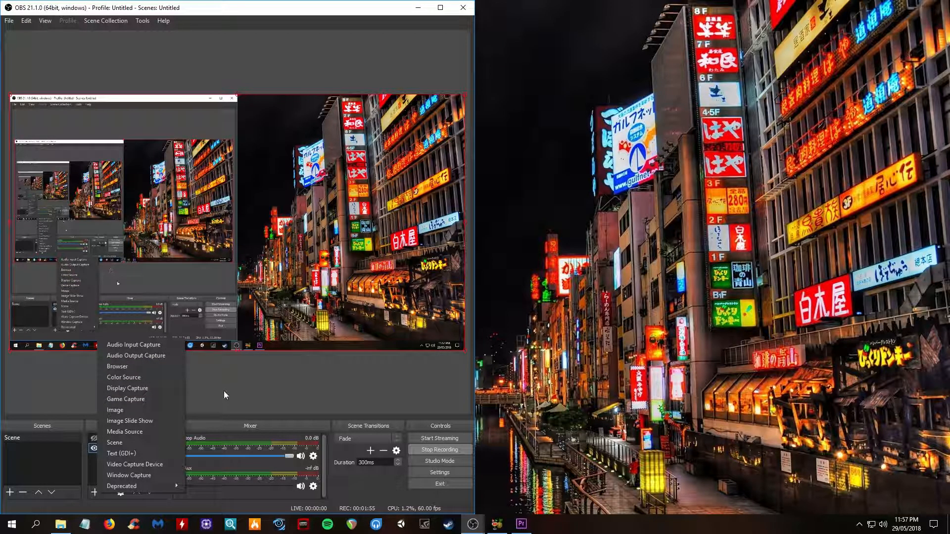
{"action": "left_click", "coordinate": [128, 388]}
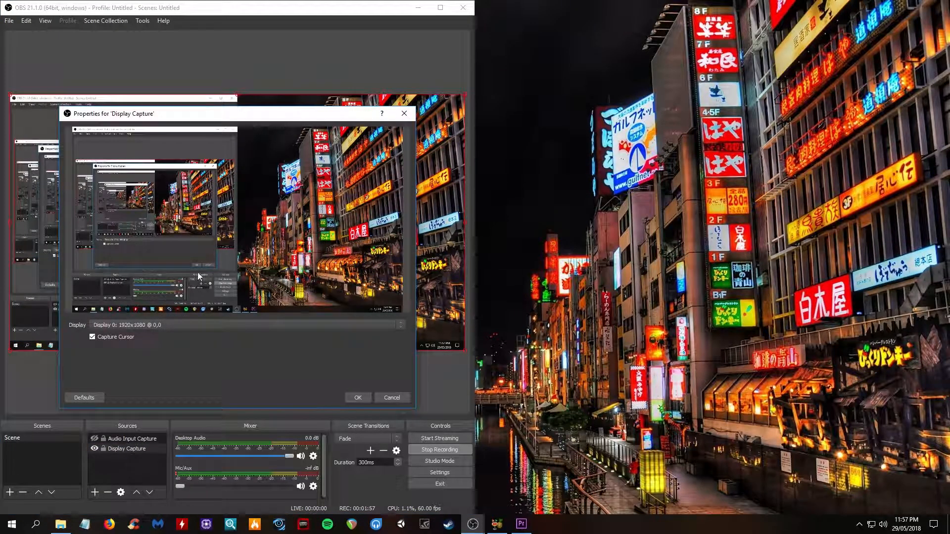
{"action": "left_click", "coordinate": [402, 397]}
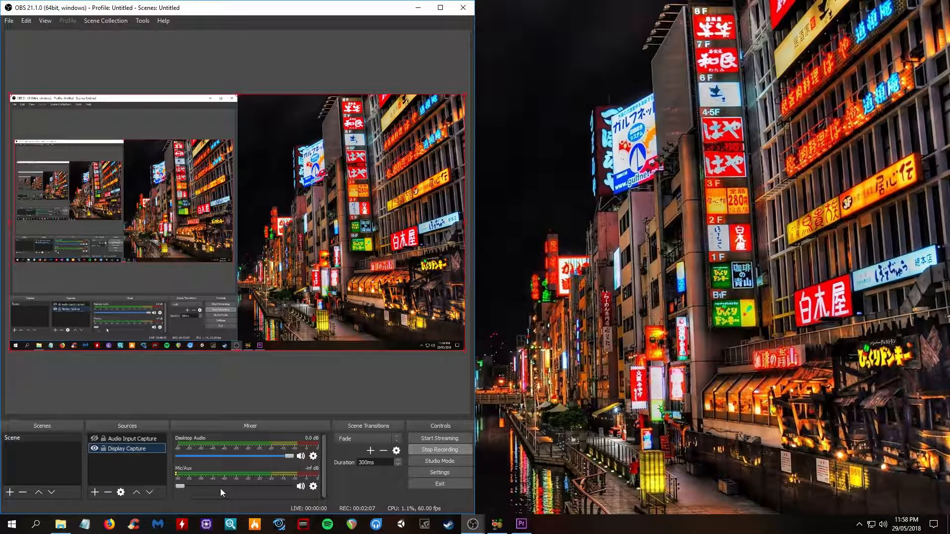
Step: Review the desktop and microphone device choices in the OBS audio settings, and close the settings without changes
{"action": "left_click", "coordinate": [440, 473]}
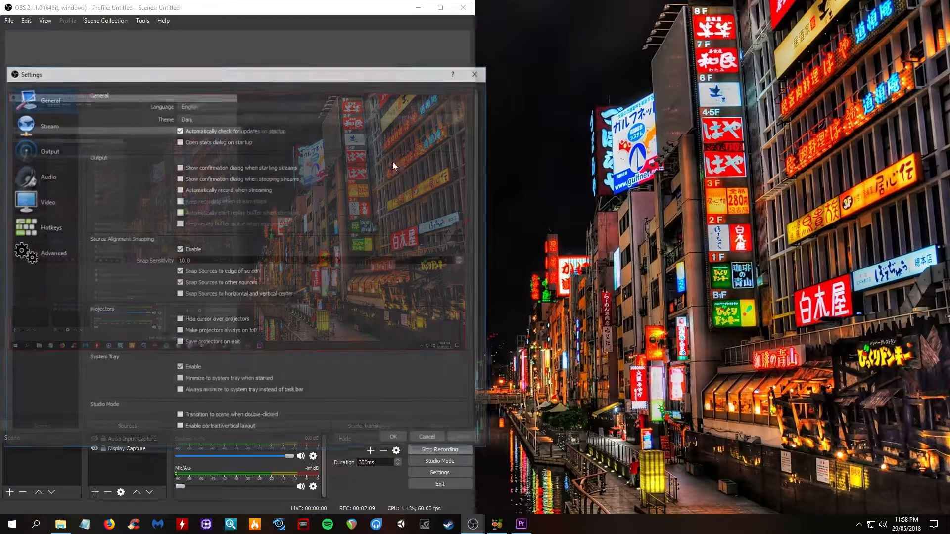
{"action": "left_click", "coordinate": [32, 183]}
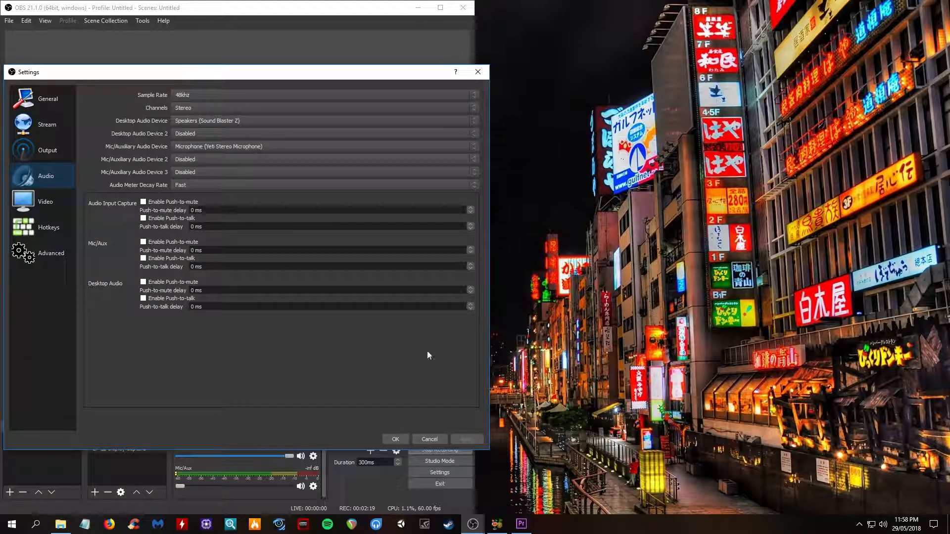
{"action": "left_click", "coordinate": [437, 436]}
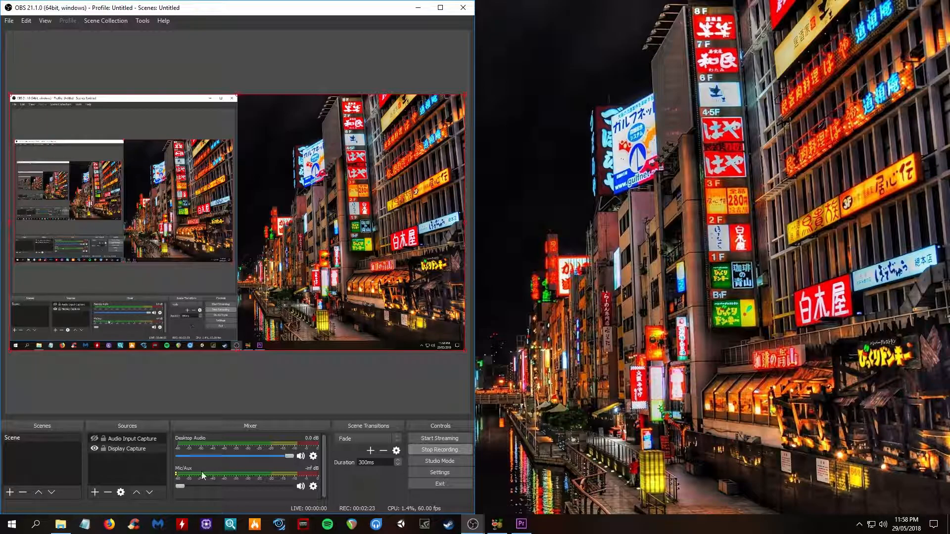
Step: Select the Display Capture source and examine the OBS output settings for streaming, recording and audio
{"action": "left_click", "coordinate": [139, 448]}
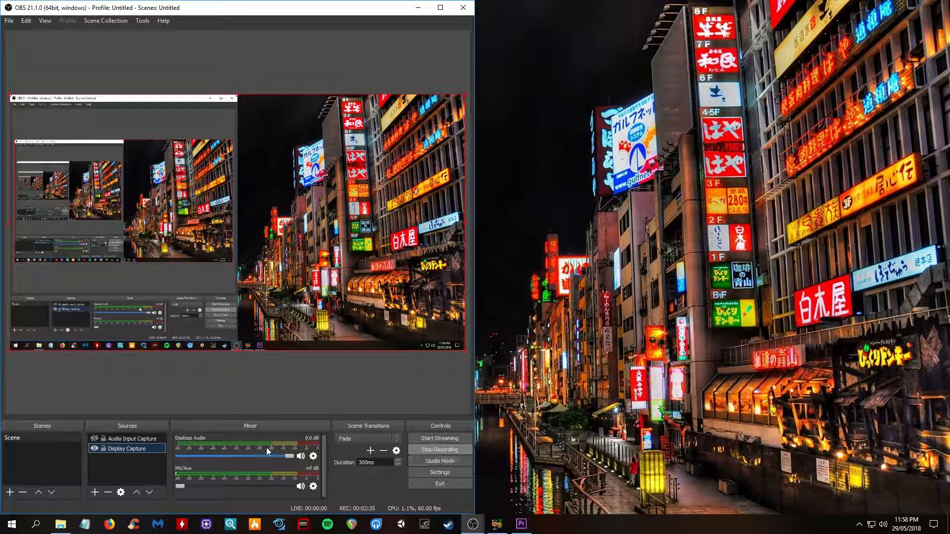
{"action": "left_click", "coordinate": [444, 474]}
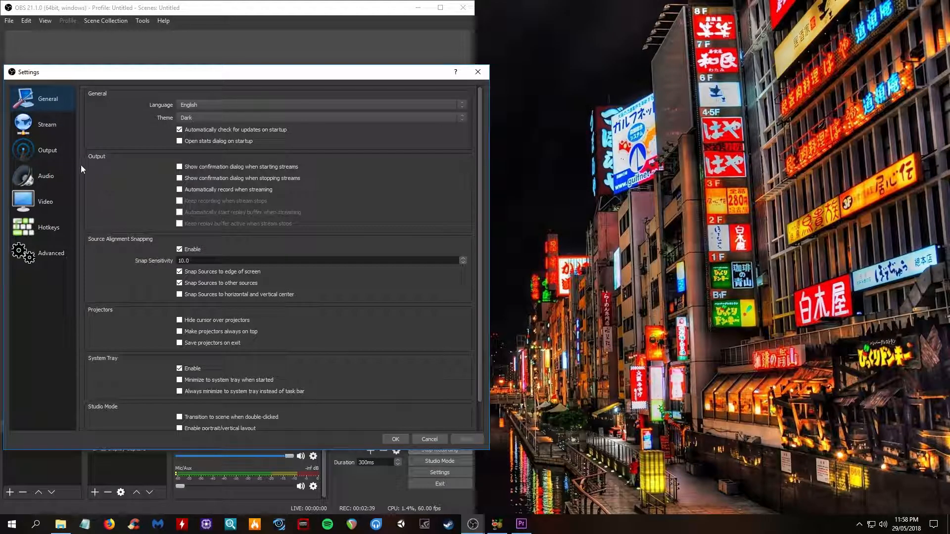
{"action": "left_click", "coordinate": [38, 149]}
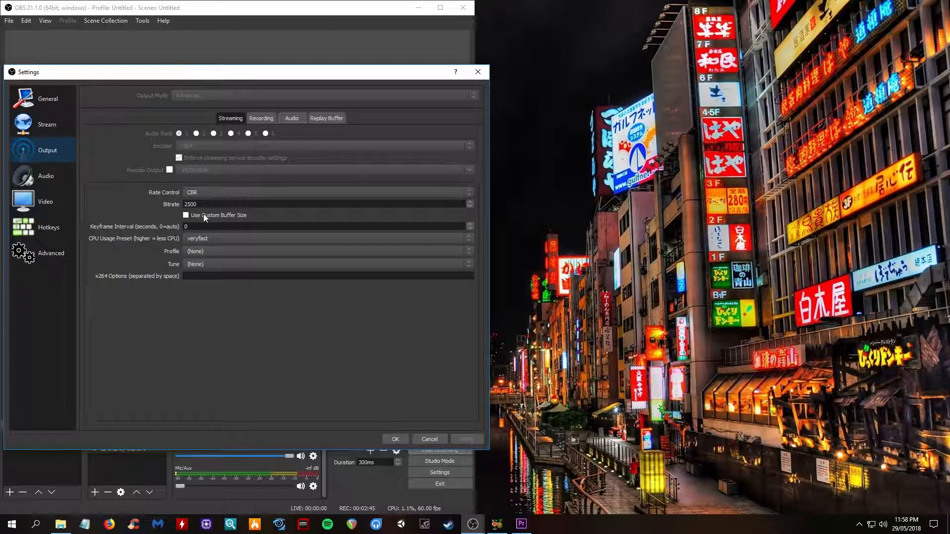
{"action": "left_click", "coordinate": [262, 117]}
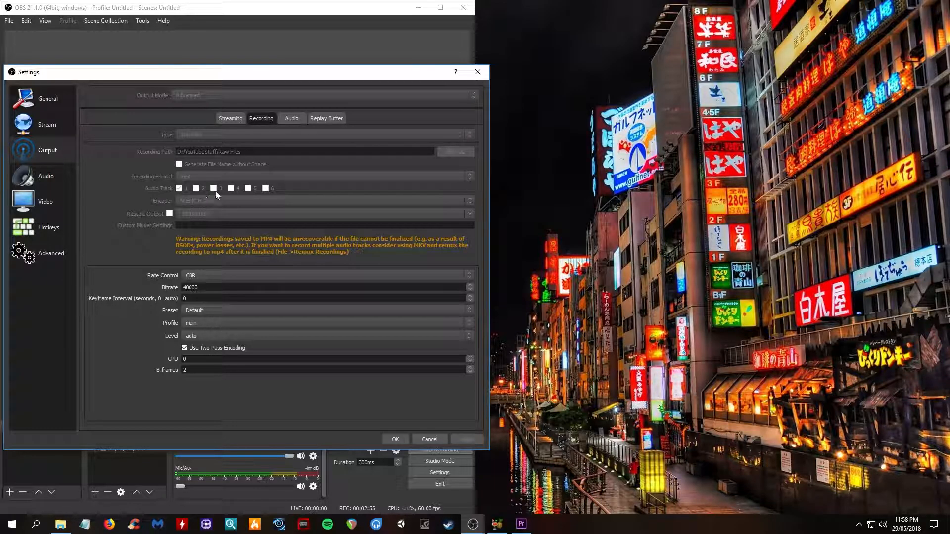
{"action": "left_click", "coordinate": [292, 118]}
{"action": "left_click", "coordinate": [273, 119]}
Step: Review the audio, video and advanced settings of OBS and close the settings window
{"action": "left_click", "coordinate": [60, 183]}
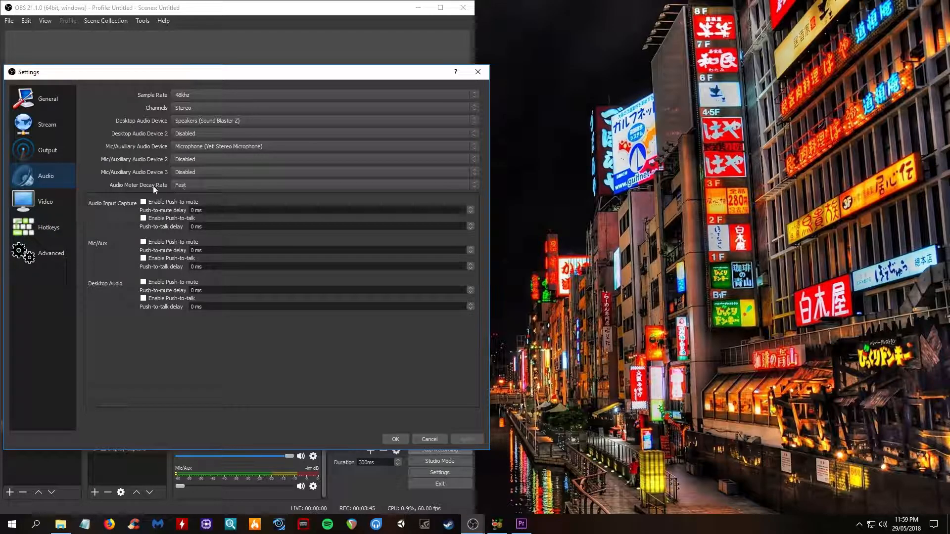
{"action": "left_click", "coordinate": [55, 209]}
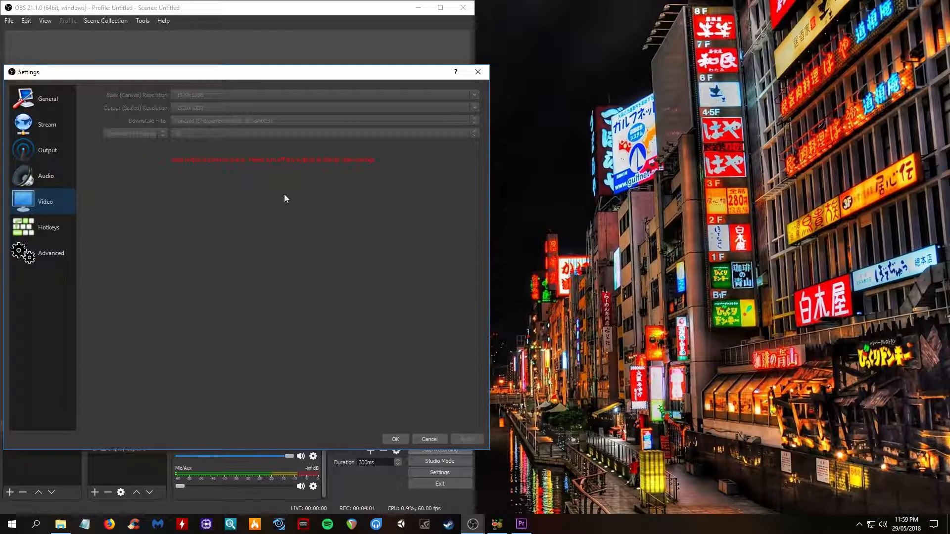
{"action": "left_click", "coordinate": [40, 258]}
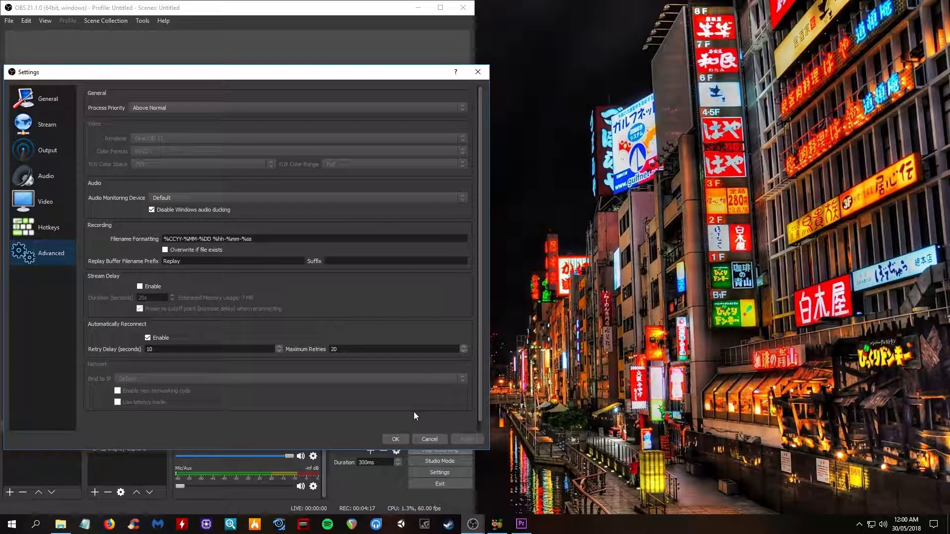
{"action": "left_click", "coordinate": [407, 439]}
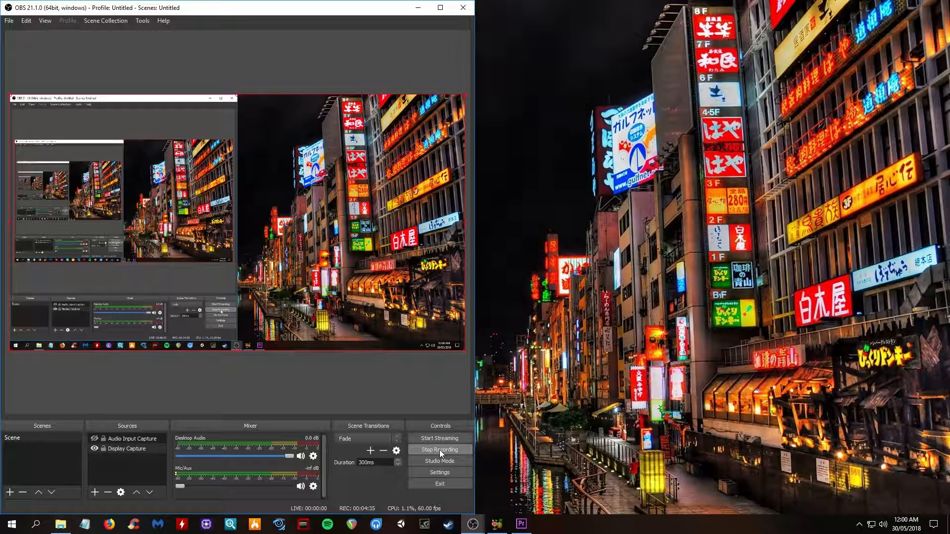
{"action": "left_click", "coordinate": [429, 473]}
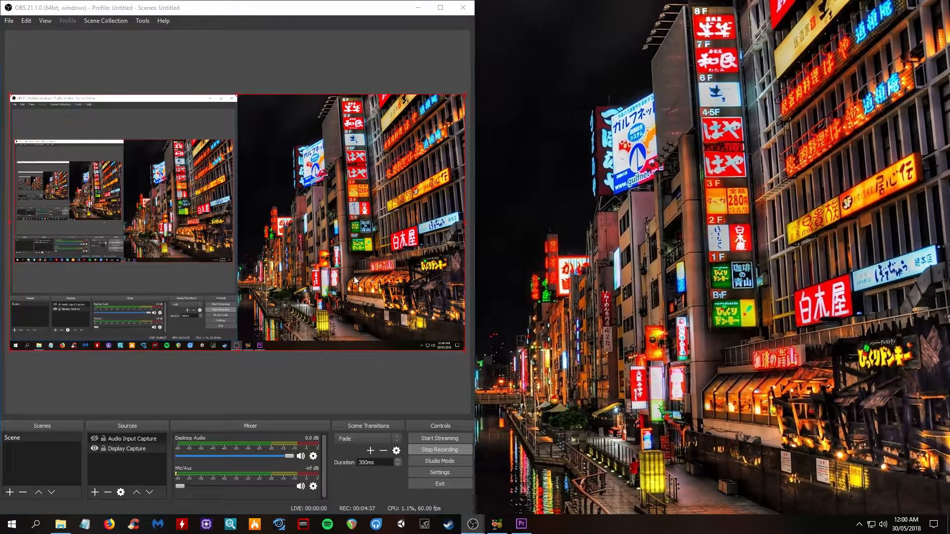
{"action": "left_click", "coordinate": [478, 72]}
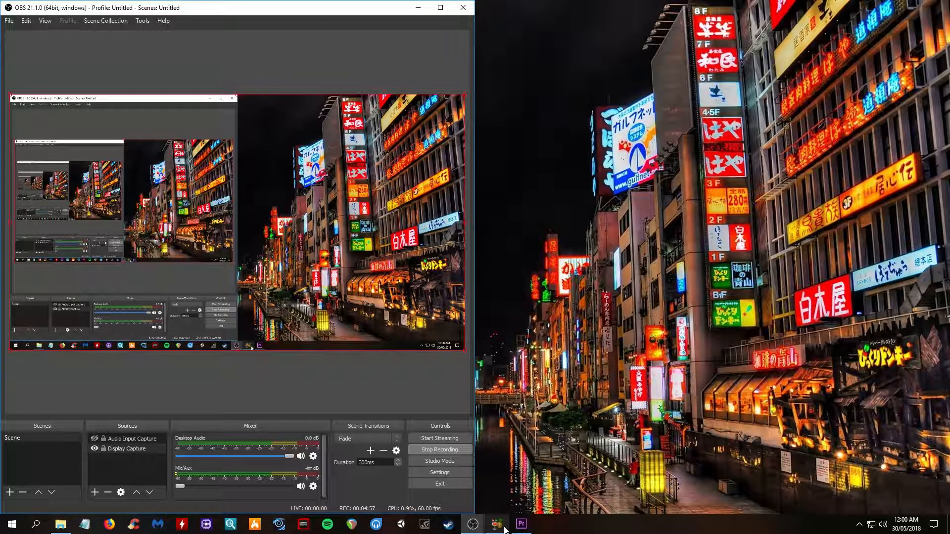
Step: Show the second OBS instance beside the first to compare their sources and mixers, and minimize both windows
{"action": "mouse_move", "coordinate": [504, 529]}
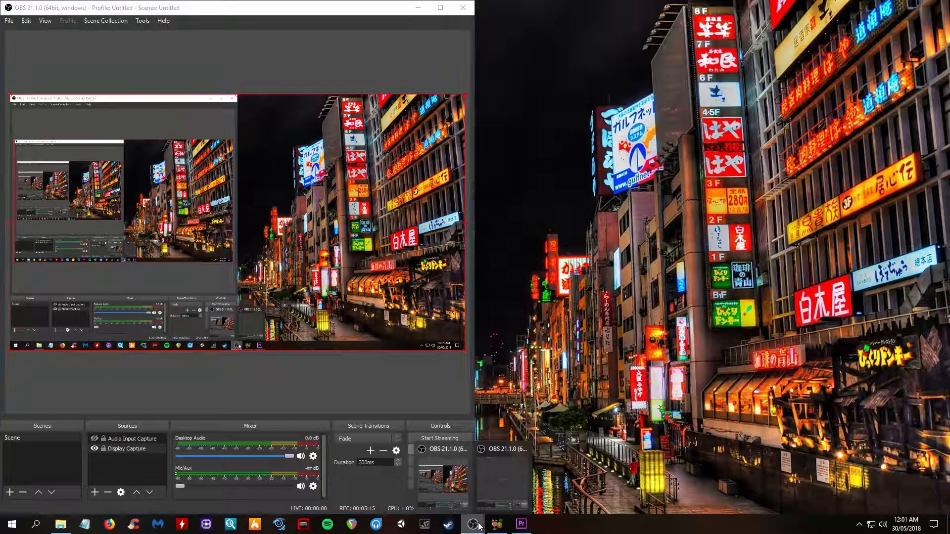
{"action": "left_click", "coordinate": [489, 473]}
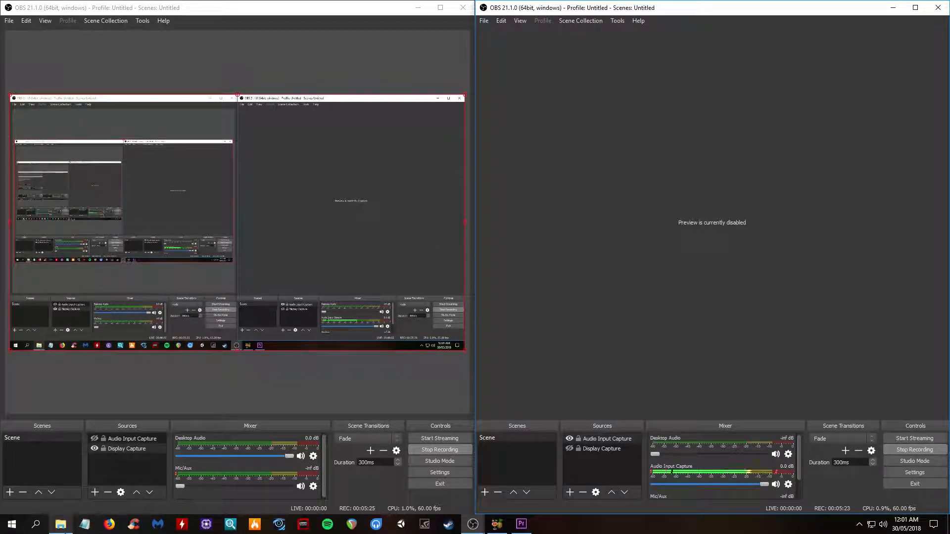
{"action": "mouse_move", "coordinate": [61, 524]}
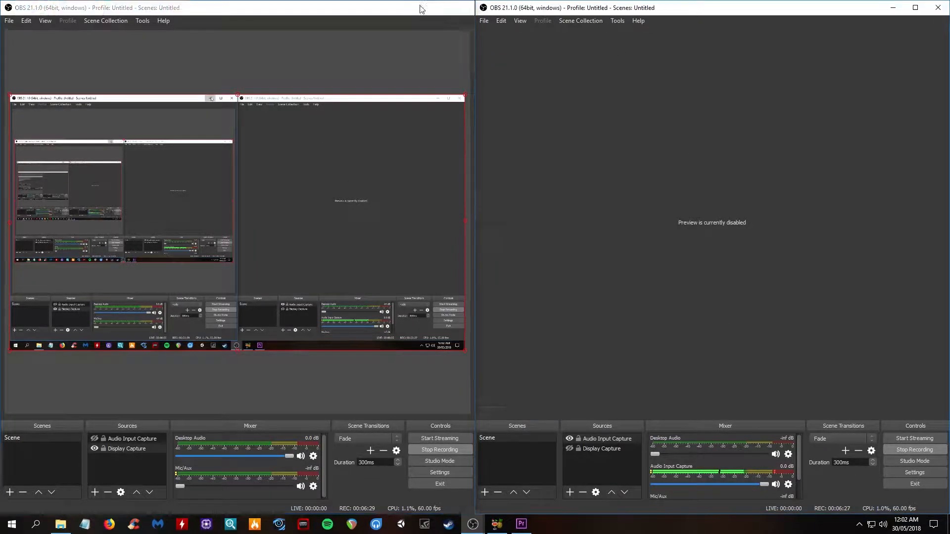
{"action": "left_click", "coordinate": [420, 8]}
{"action": "left_click", "coordinate": [893, 8]}
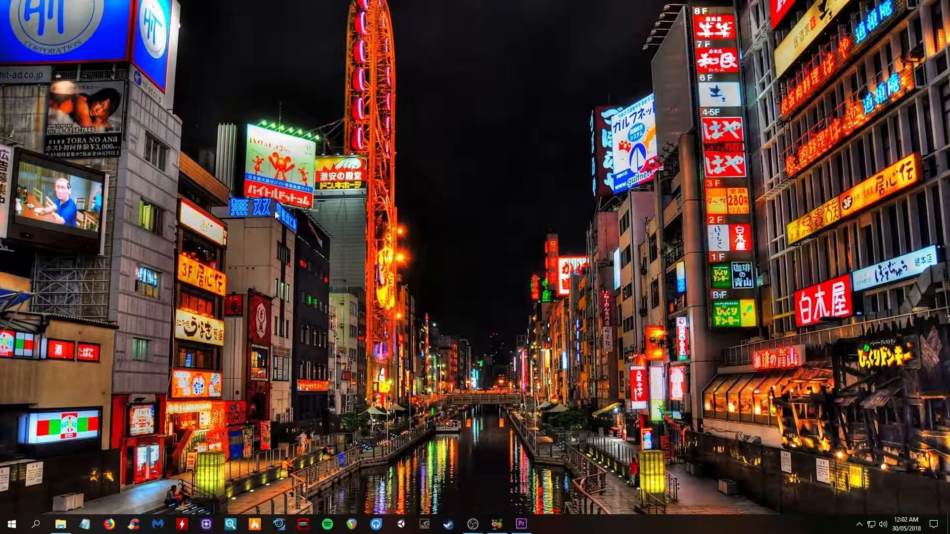
Step: Open the Weekly Renders folder inside YouTubeStuff on Storage Drive (D:) in File Explorer
{"action": "left_click", "coordinate": [60, 524]}
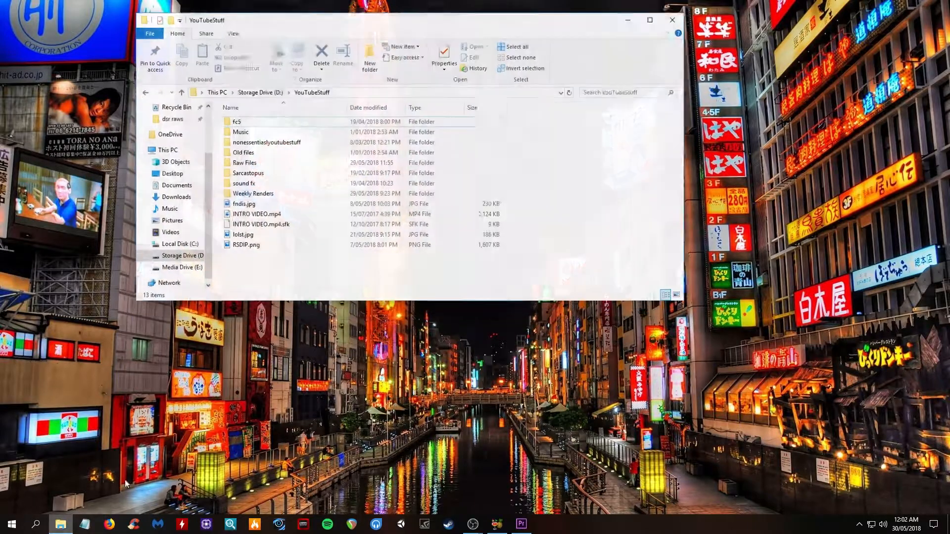
{"action": "left_click", "coordinate": [182, 251]}
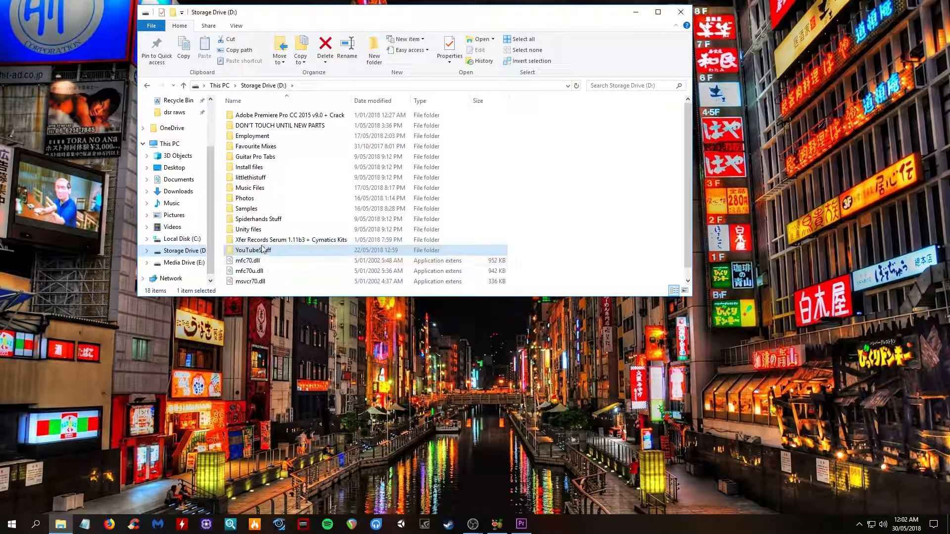
{"action": "double_click", "coordinate": [262, 247]}
{"action": "double_click", "coordinate": [255, 188]}
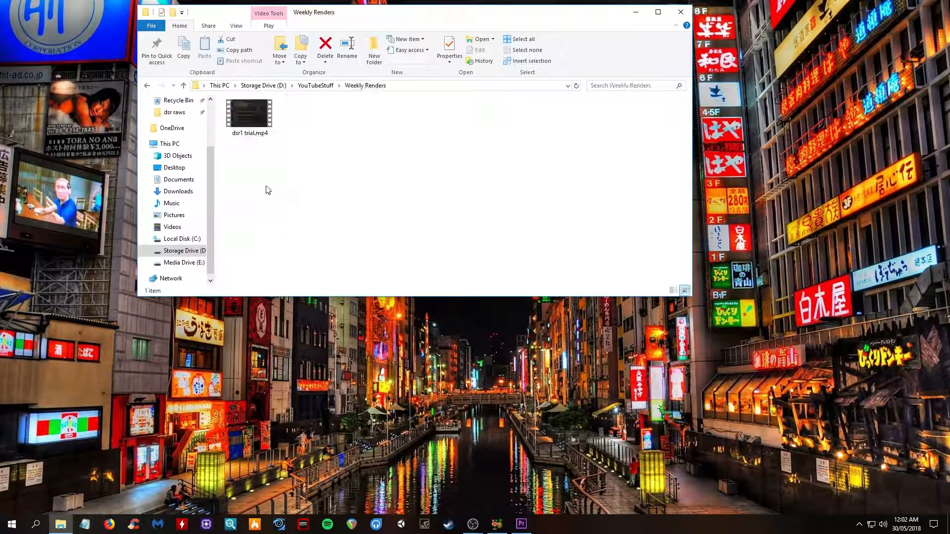
Step: Return to the YouTubeStuff folder and open the dsr raws folder inside Raw Files
{"action": "left_click", "coordinate": [146, 86]}
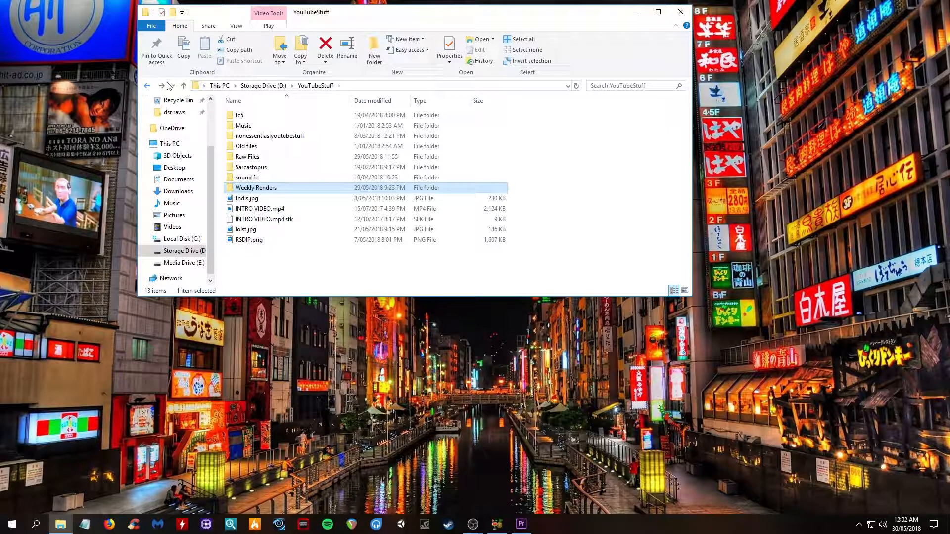
{"action": "double_click", "coordinate": [274, 159]}
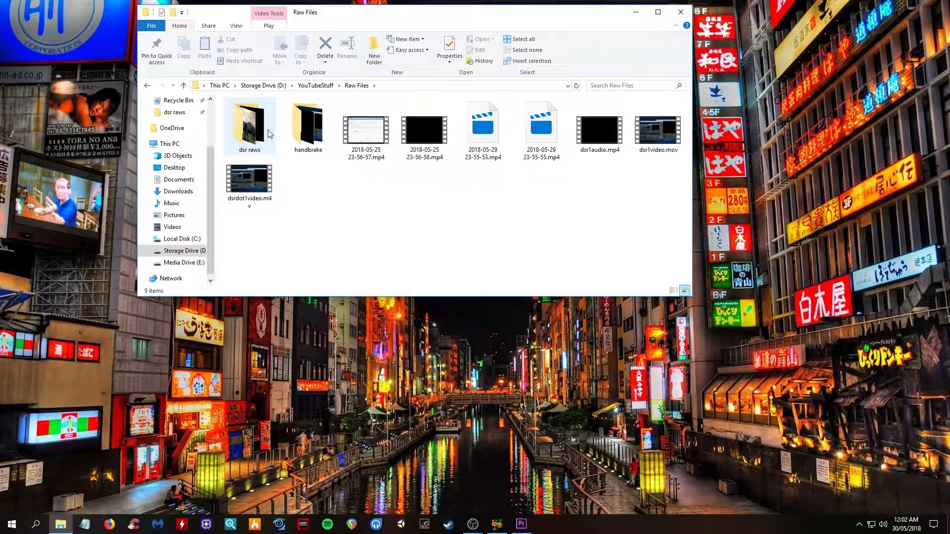
{"action": "double_click", "coordinate": [249, 133]}
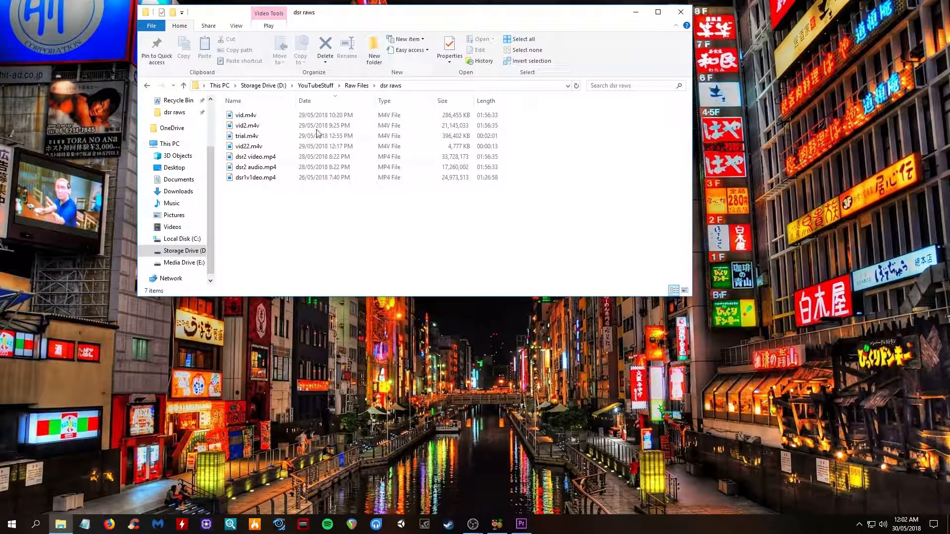
Step: Return to the Raw Files folder and close File Explorer
{"action": "left_click", "coordinate": [150, 85]}
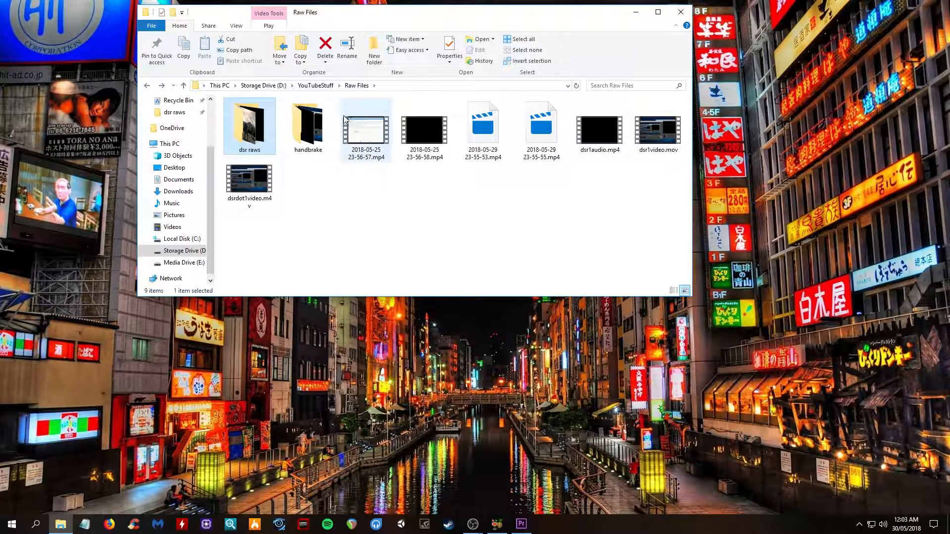
{"action": "left_click", "coordinate": [683, 13]}
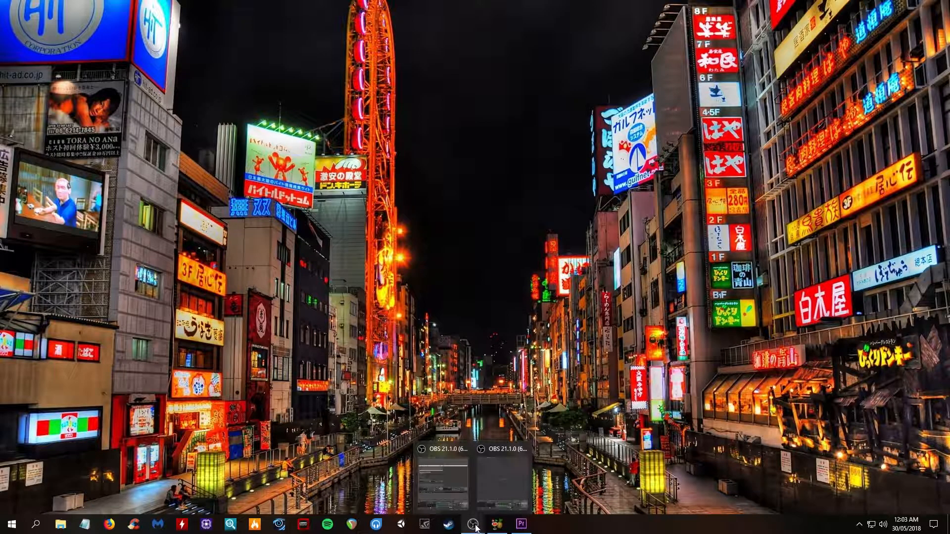
Step: Switch to Premiere Pro to show the dsrtemplate project's timeline, and minimize it again
{"action": "mouse_move", "coordinate": [521, 525]}
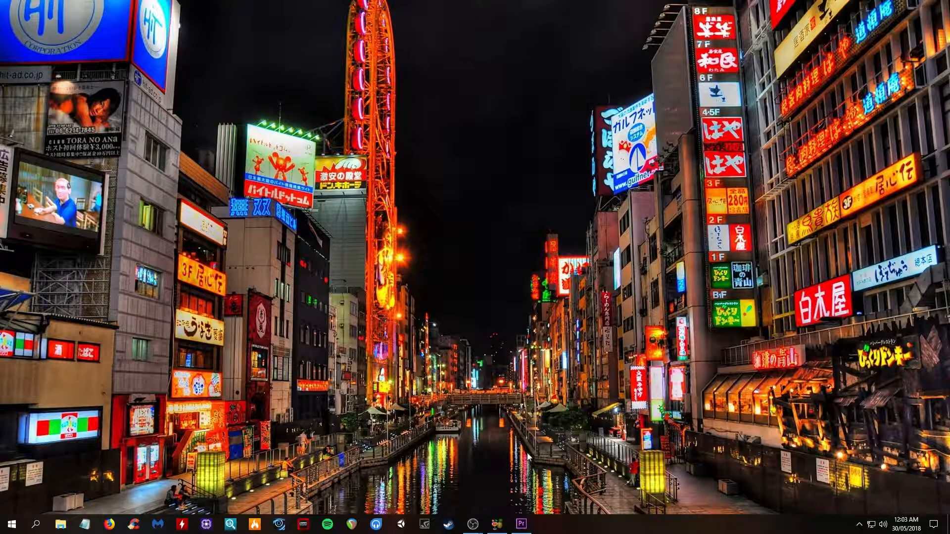
{"action": "mouse_move", "coordinate": [473, 527]}
{"action": "left_click", "coordinate": [521, 524]}
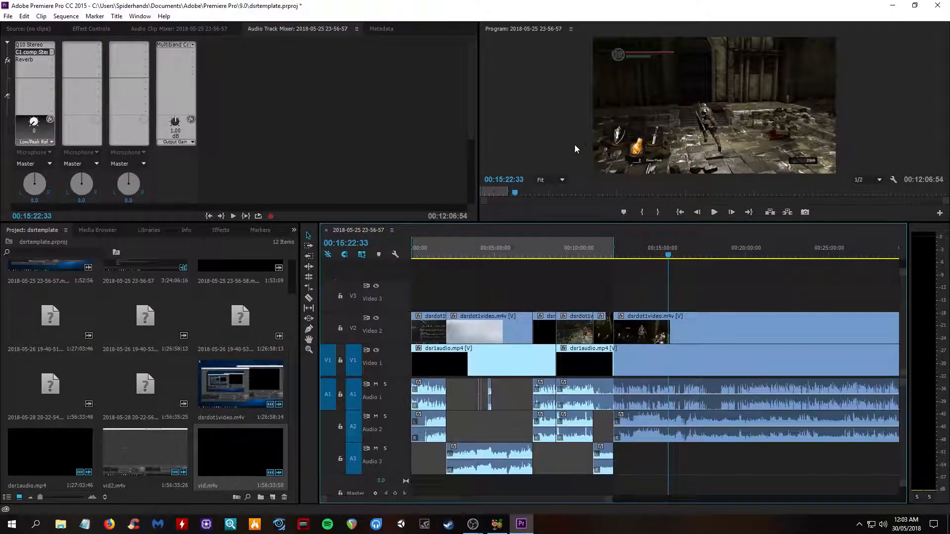
{"action": "left_click", "coordinate": [893, 5]}
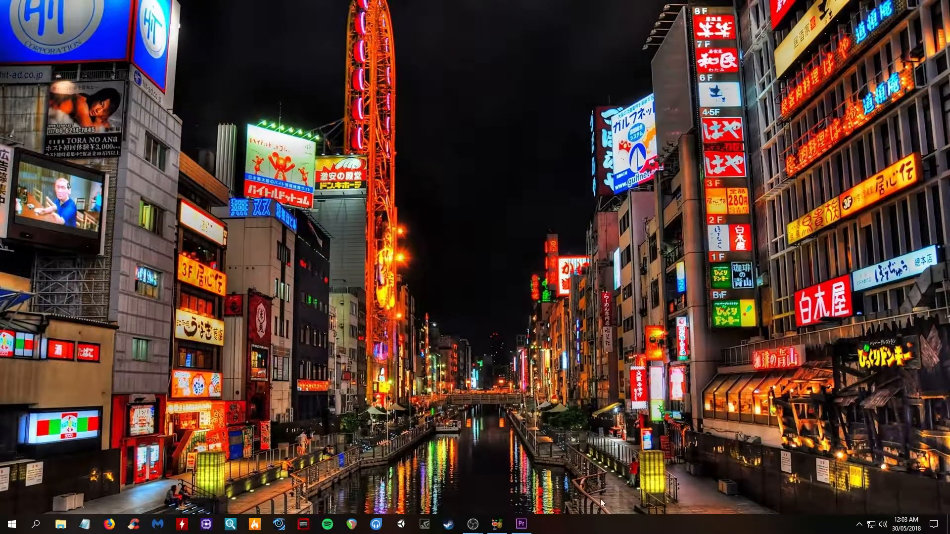
{"action": "left_click", "coordinate": [525, 527]}
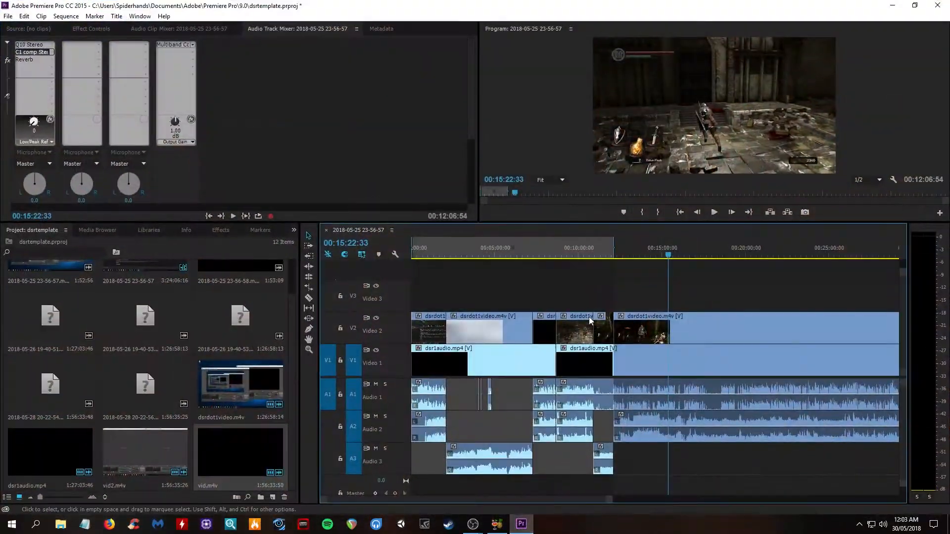
{"action": "left_click", "coordinate": [898, 5]}
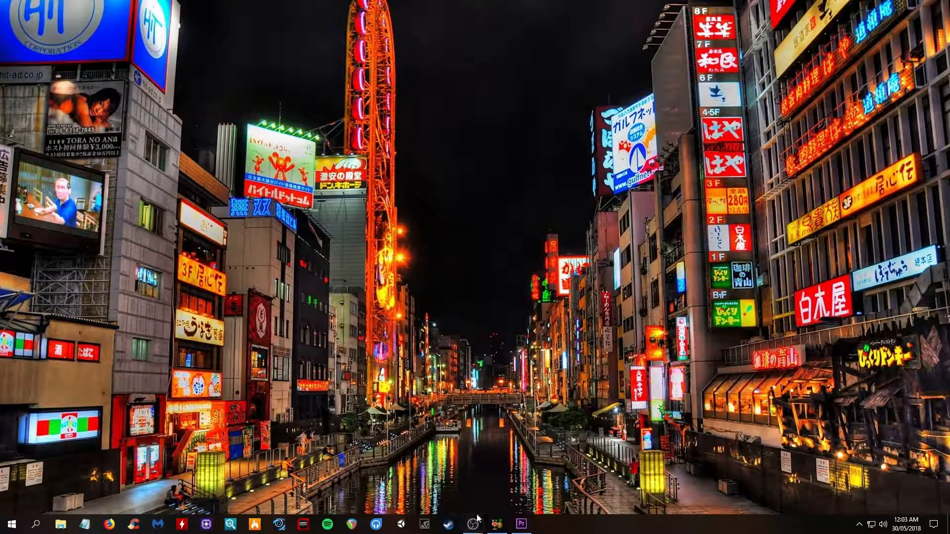
Step: Switch to HandBrake and load dsr1v1deo.mp4 from the dsr raws folder as a single-file source
{"action": "mouse_move", "coordinate": [476, 527]}
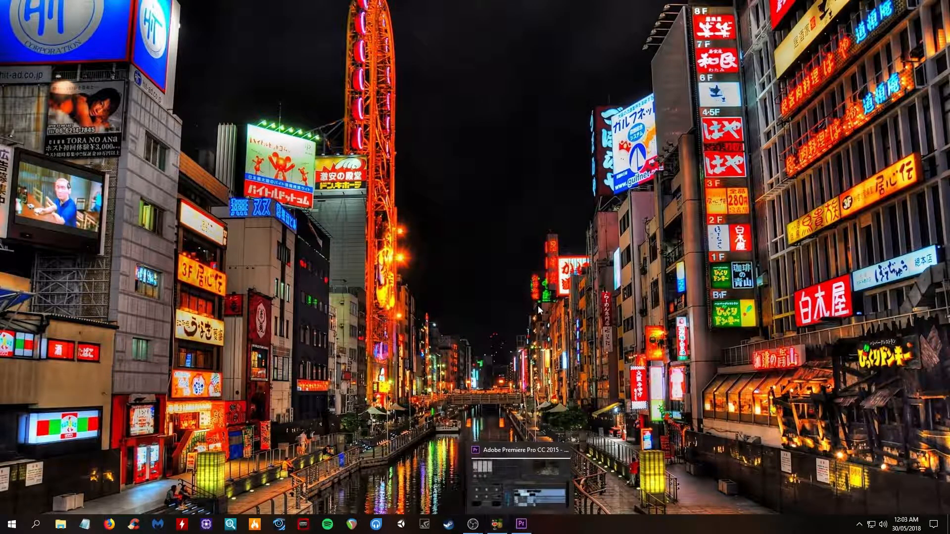
{"action": "left_click", "coordinate": [498, 523]}
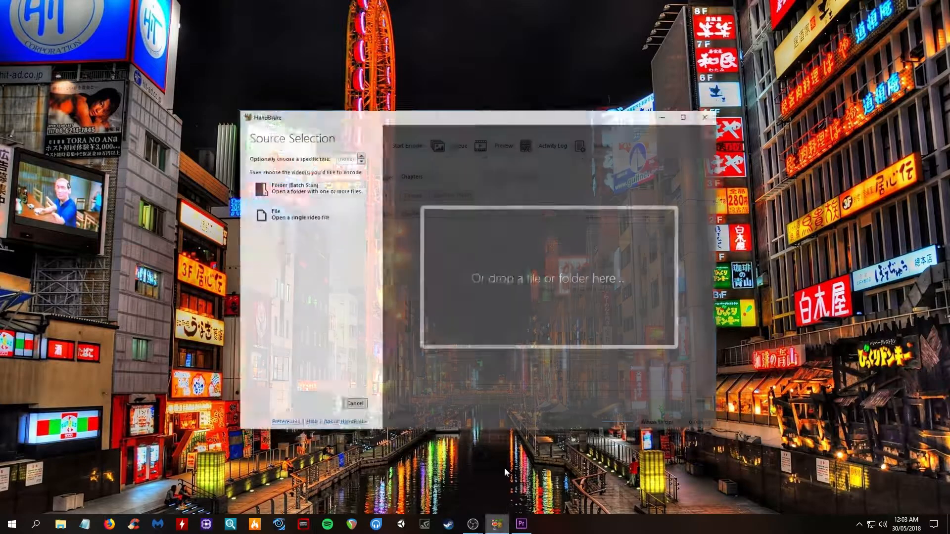
{"action": "left_click", "coordinate": [289, 210]}
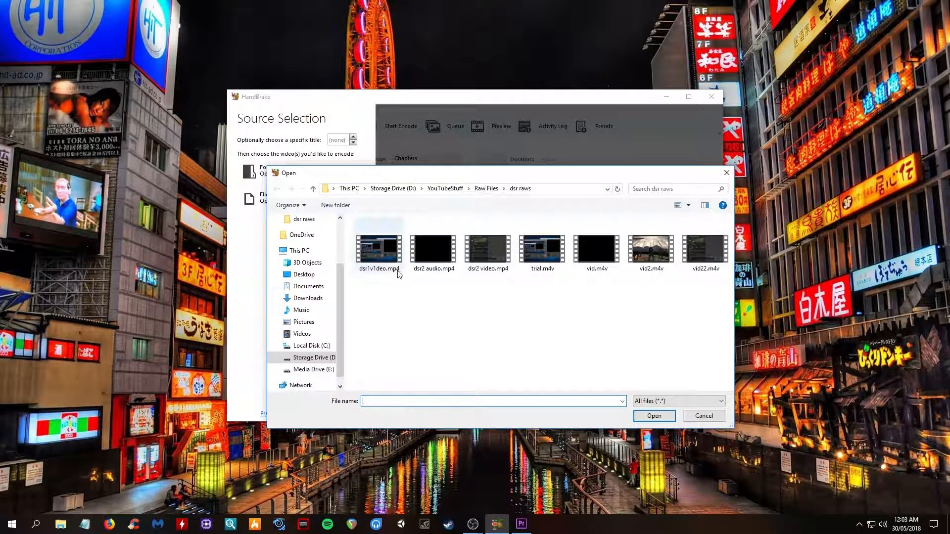
{"action": "double_click", "coordinate": [377, 249]}
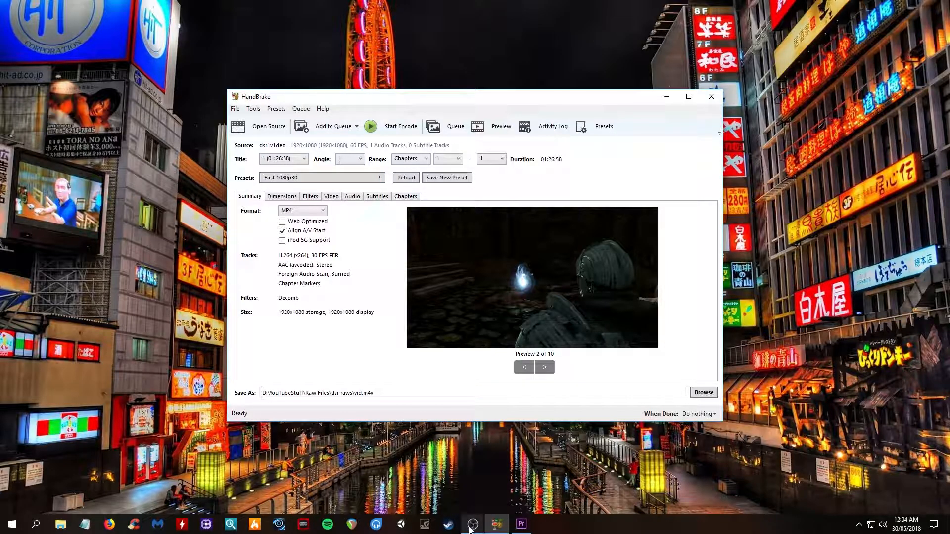
Step: Apply the Normal preset from the Legacy group to the loaded video
{"action": "mouse_move", "coordinate": [499, 528]}
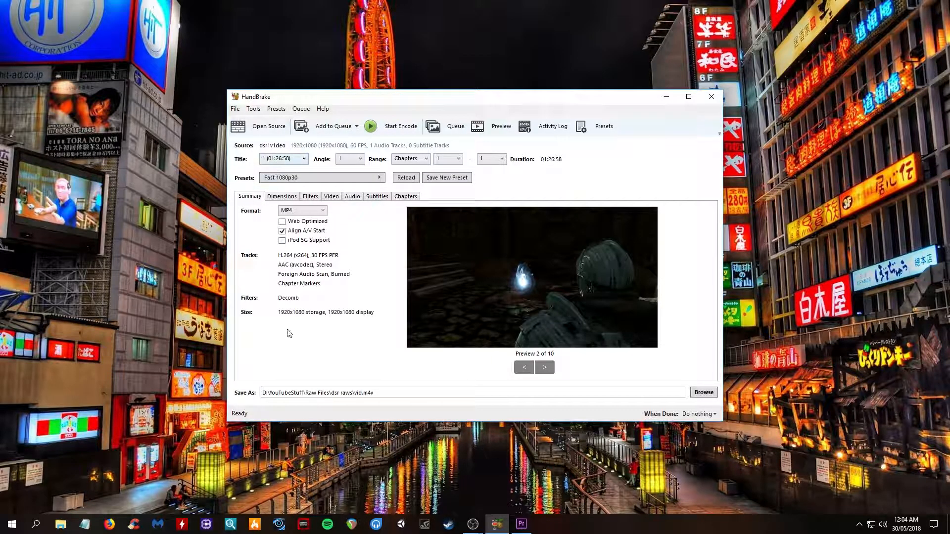
{"action": "left_click", "coordinate": [330, 183]}
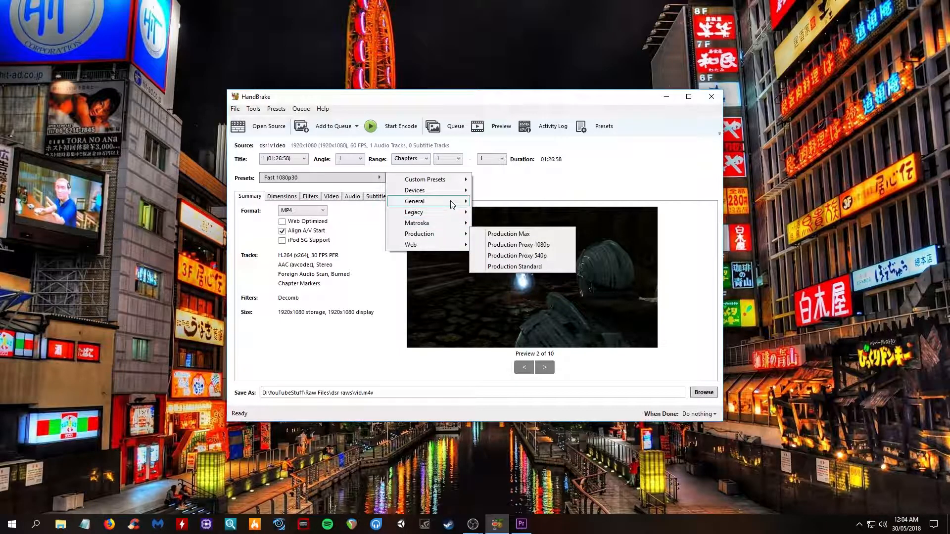
{"action": "mouse_move", "coordinate": [445, 217]}
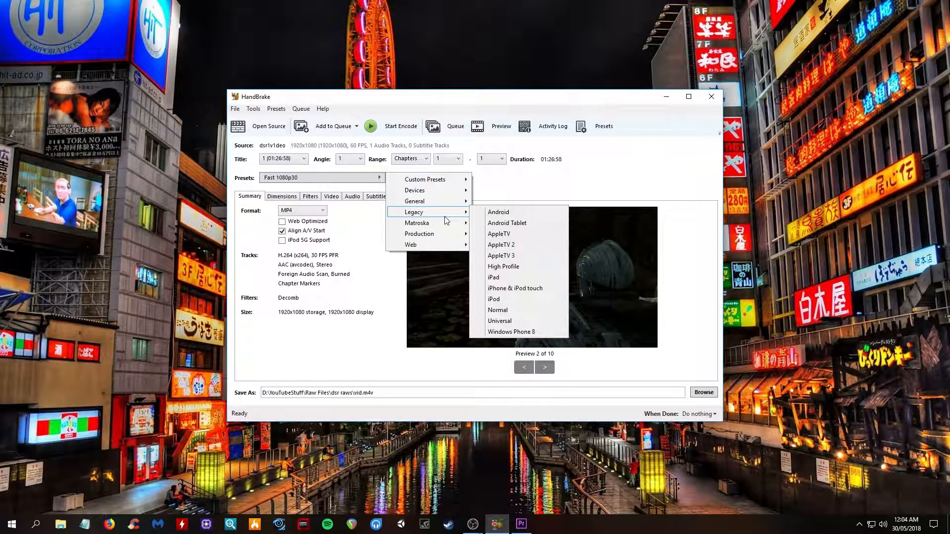
{"action": "left_click", "coordinate": [495, 310]}
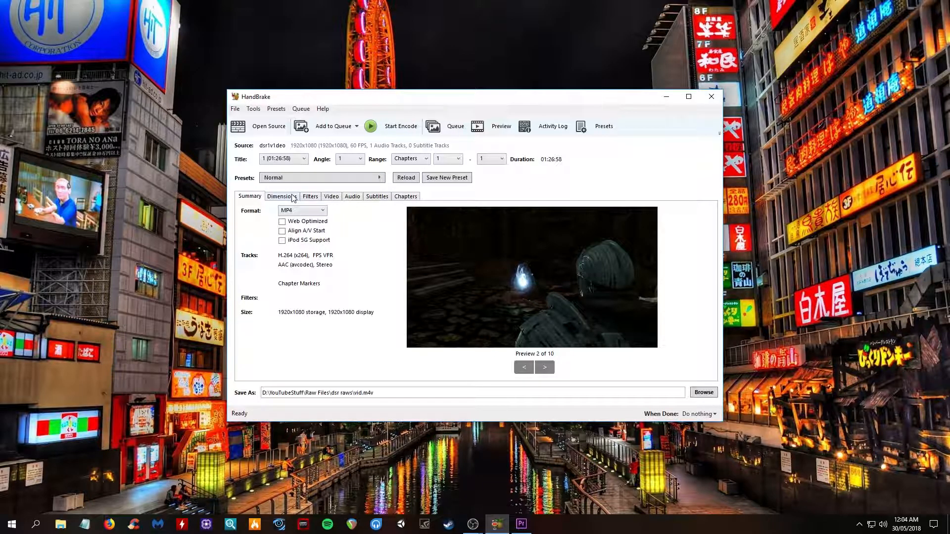
Step: Apply the custom preset "this one" to the loaded video
{"action": "left_click", "coordinate": [317, 180]}
{"action": "mouse_move", "coordinate": [438, 184]}
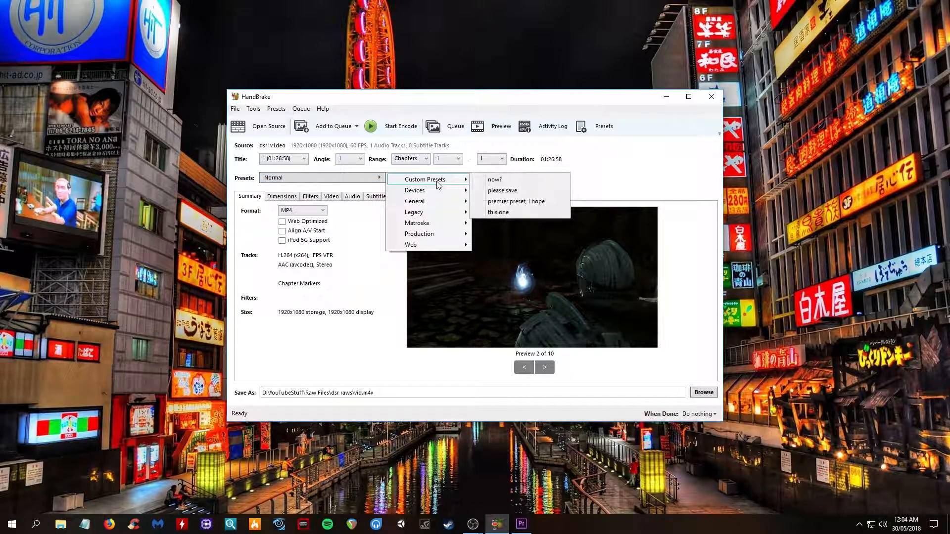
{"action": "left_click", "coordinate": [502, 213]}
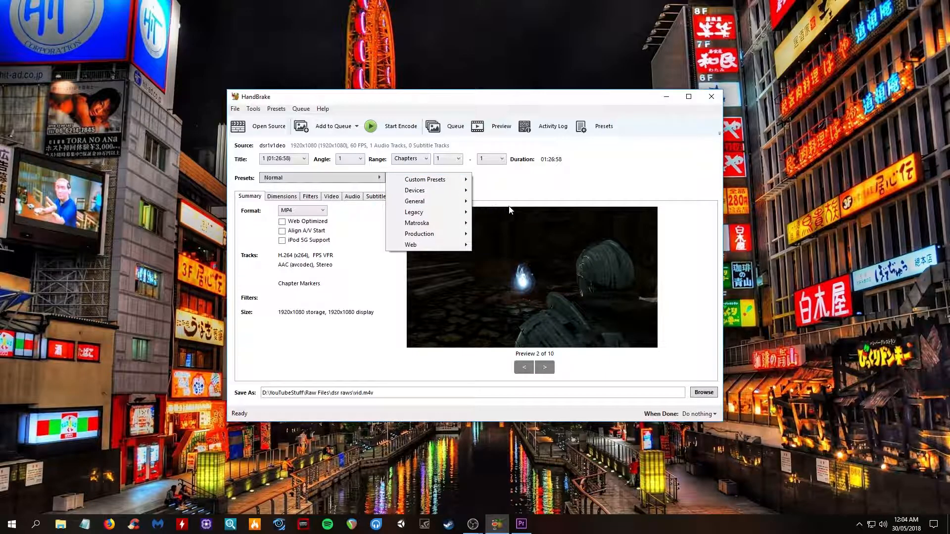
{"action": "left_click", "coordinate": [328, 178]}
{"action": "mouse_move", "coordinate": [429, 183]}
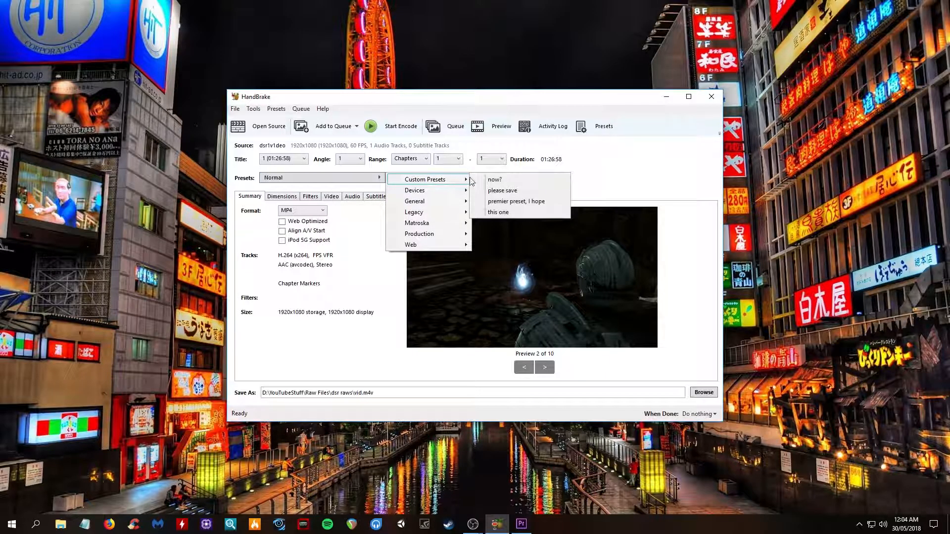
{"action": "left_click", "coordinate": [499, 212]}
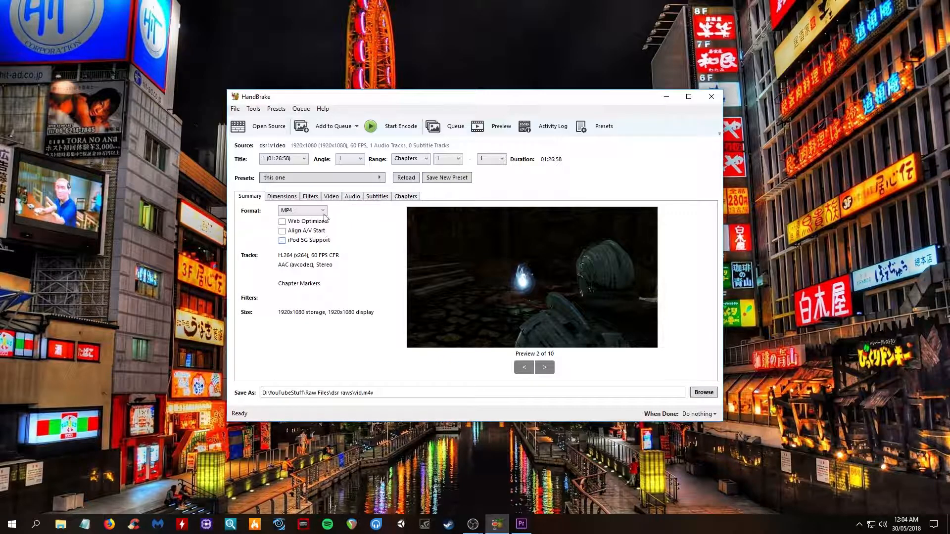
Step: Review the preset's filter and video settings and bring up its audio track settings
{"action": "left_click", "coordinate": [311, 196]}
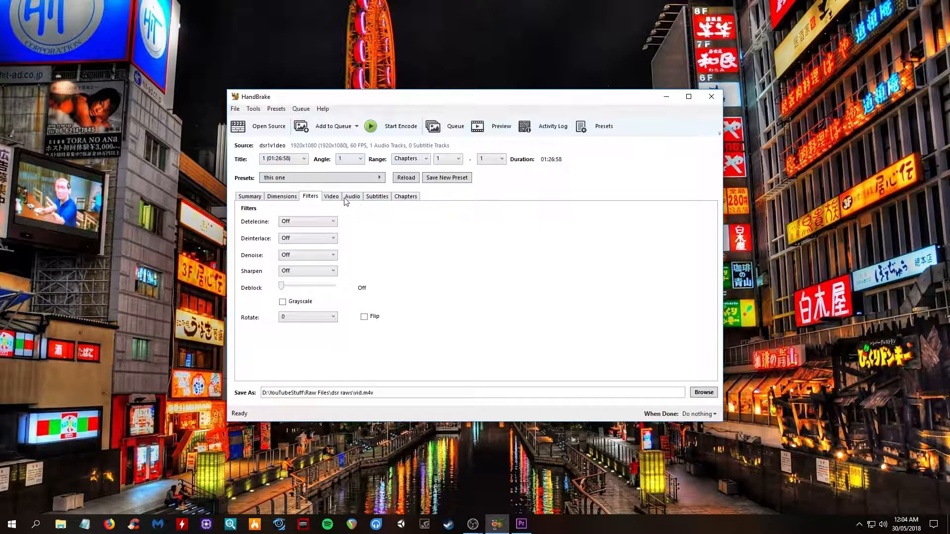
{"action": "left_click", "coordinate": [331, 197]}
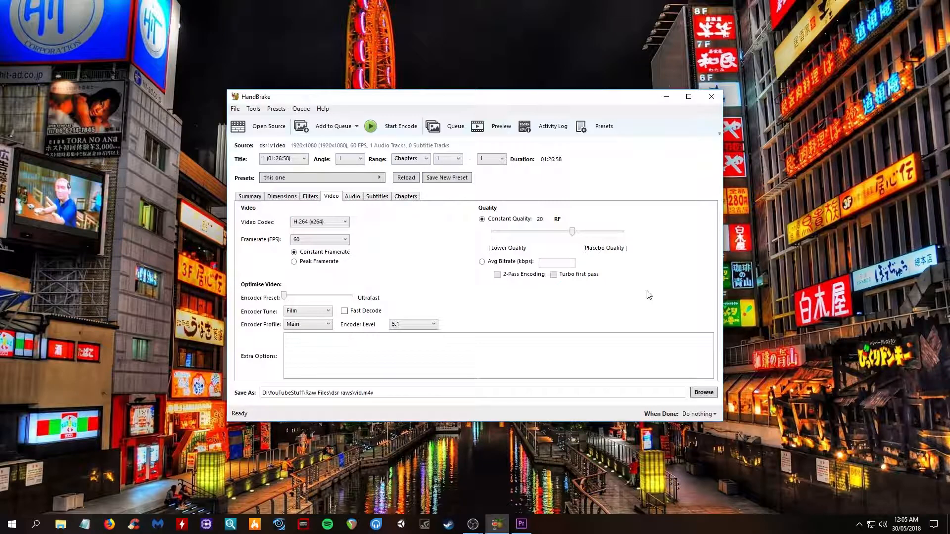
{"action": "left_click", "coordinate": [352, 197]}
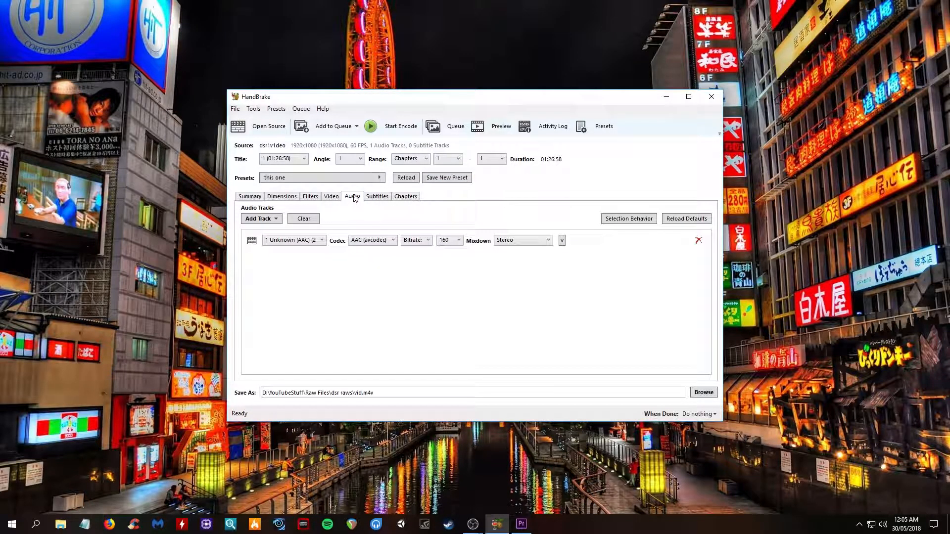
Step: Set the audio track's codec to AC3 and its bitrate to 320
{"action": "left_click", "coordinate": [378, 242]}
{"action": "left_click", "coordinate": [410, 221]}
{"action": "left_click", "coordinate": [382, 241]}
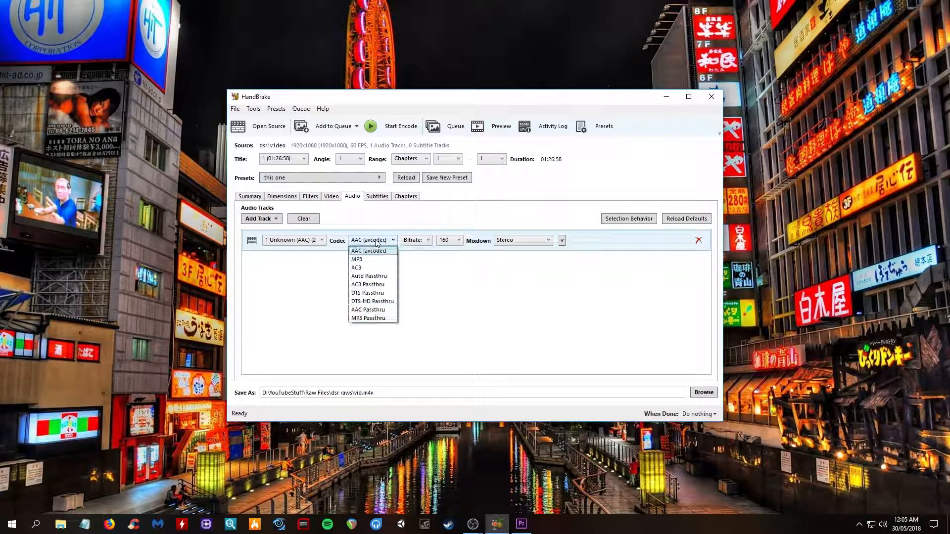
{"action": "left_click", "coordinate": [373, 267]}
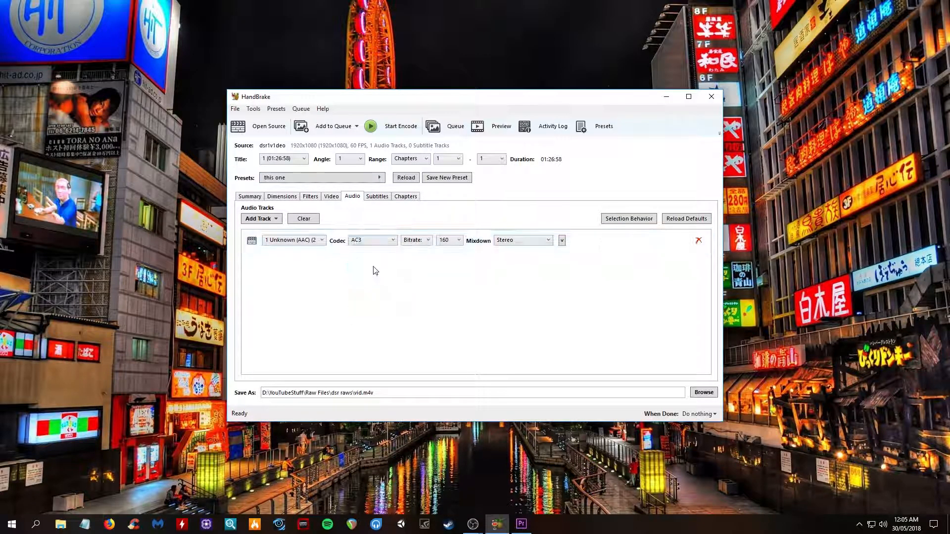
{"action": "left_click", "coordinate": [456, 242]}
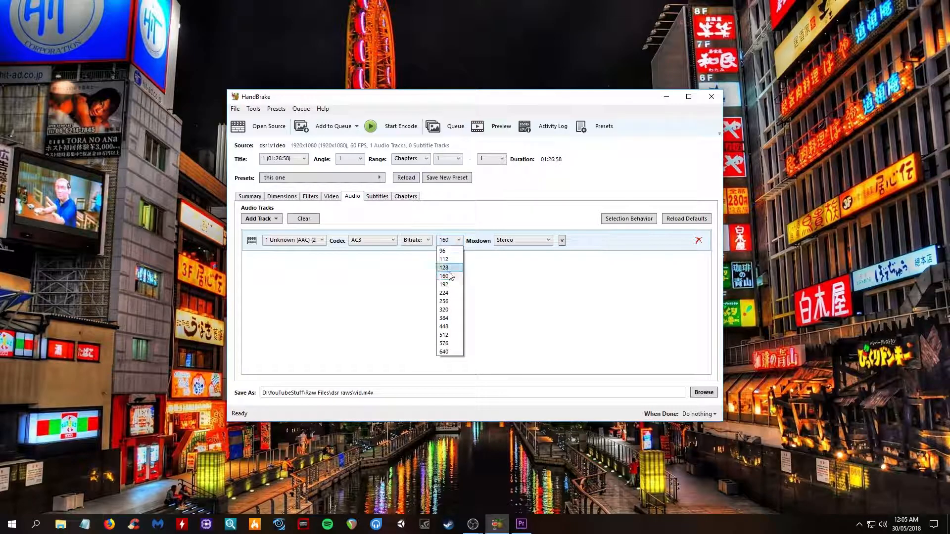
{"action": "left_click", "coordinate": [450, 314]}
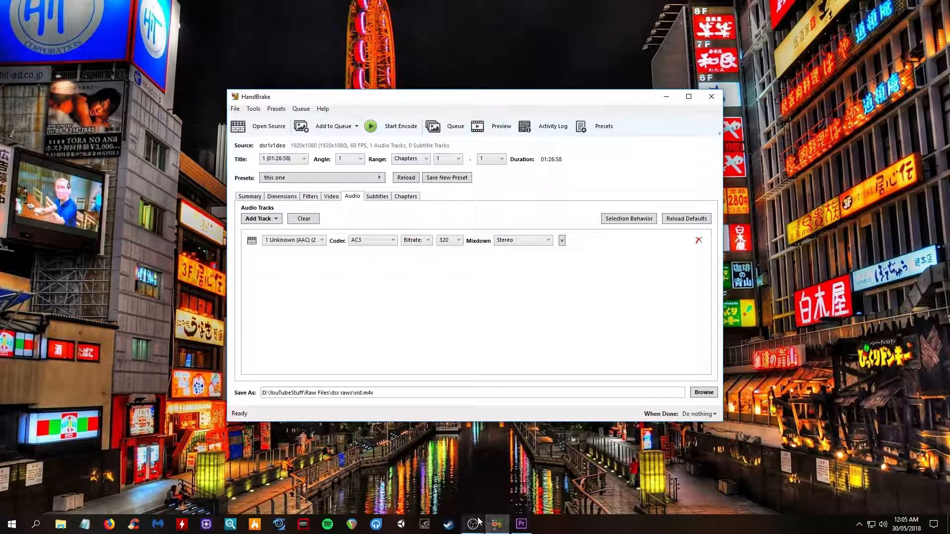
Step: Switch to OBS to check the recording output settings and audio track bitrates, and close the settings window
{"action": "left_click", "coordinate": [483, 474]}
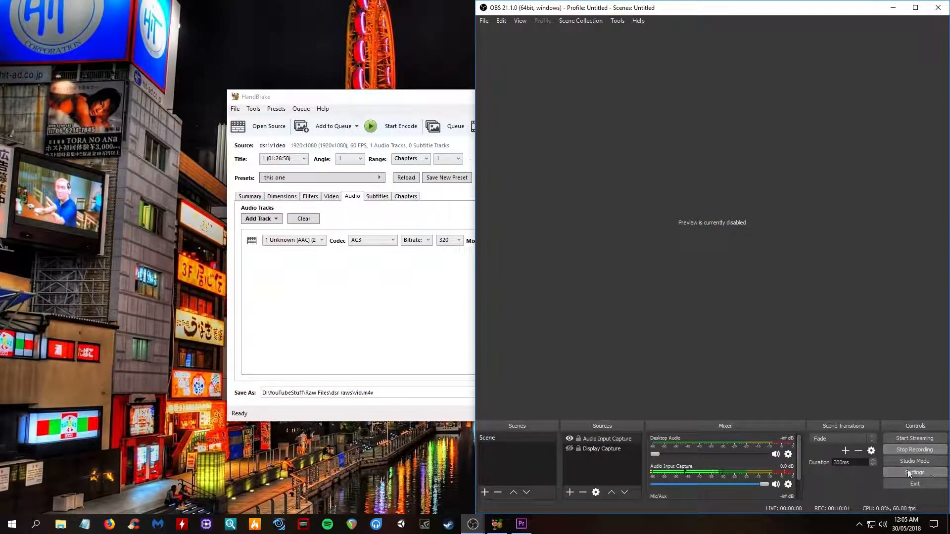
{"action": "left_click", "coordinate": [921, 472]}
{"action": "left_click", "coordinate": [506, 173]}
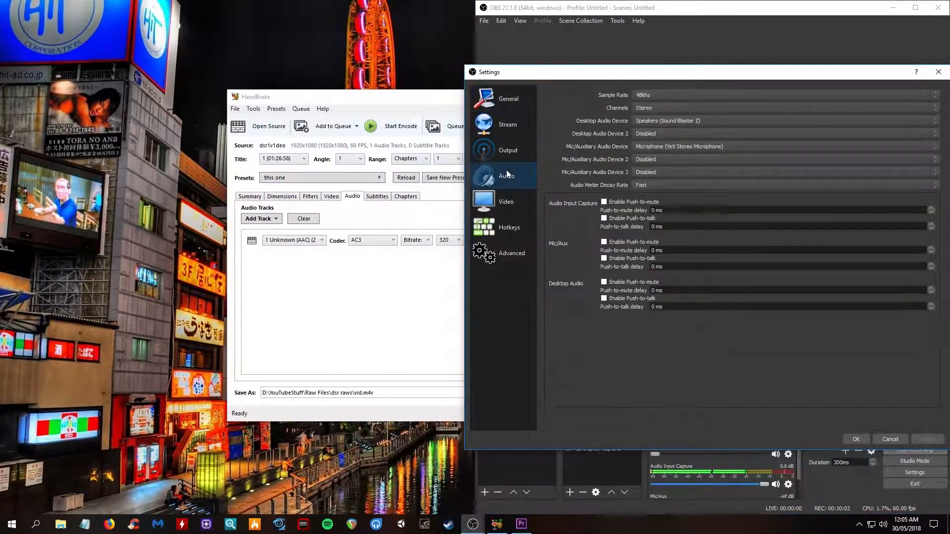
{"action": "left_click", "coordinate": [514, 129]}
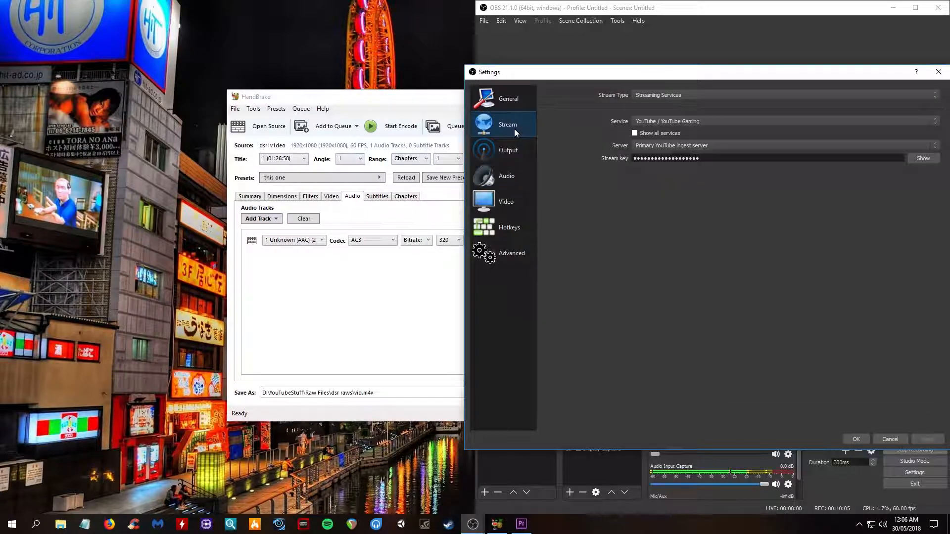
{"action": "left_click", "coordinate": [514, 146]}
{"action": "left_click", "coordinate": [756, 121]}
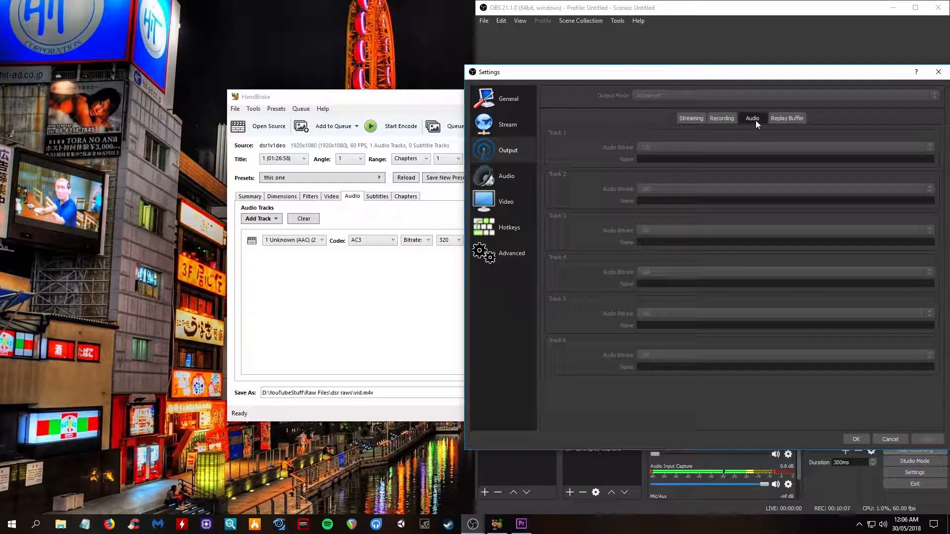
{"action": "left_click", "coordinate": [731, 116]}
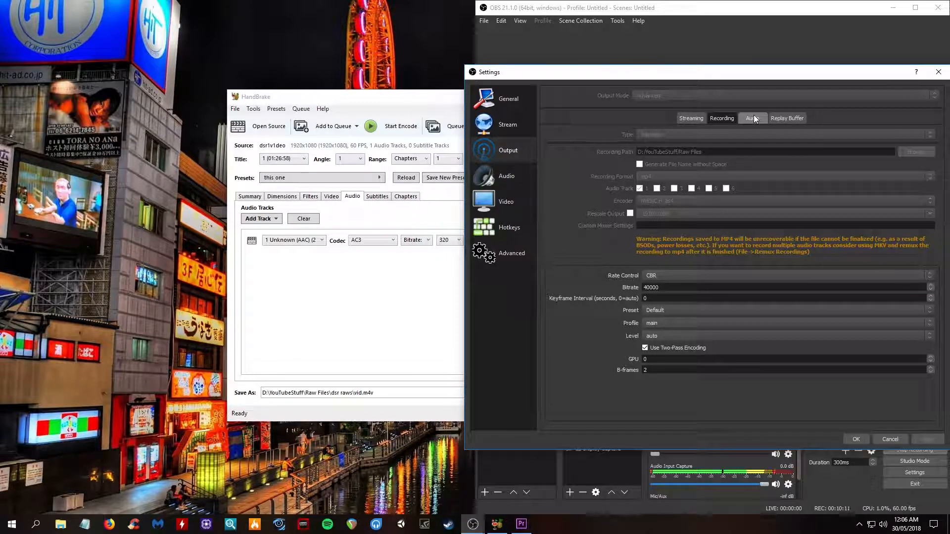
{"action": "left_click", "coordinate": [754, 118]}
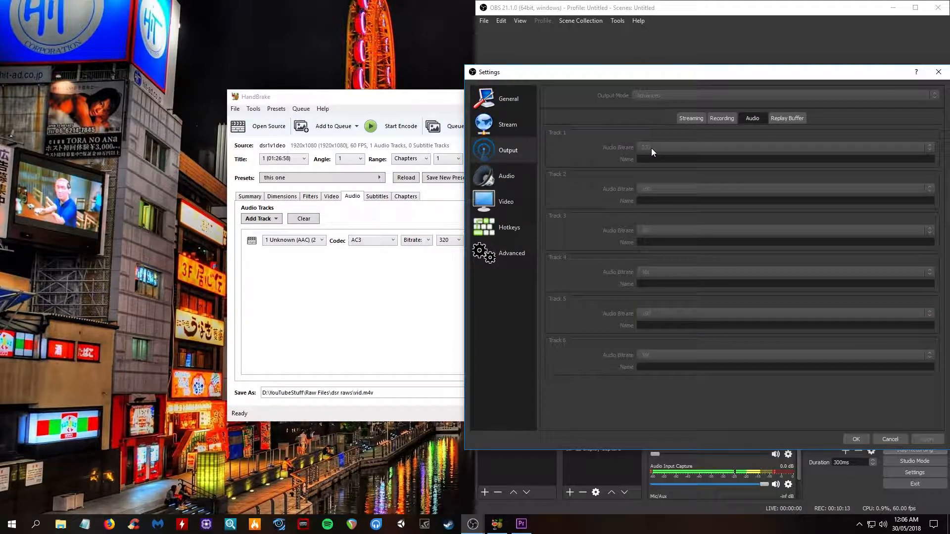
{"action": "left_click", "coordinate": [784, 119]}
{"action": "left_click", "coordinate": [752, 118]}
{"action": "left_click_drag", "start_coordinate": [913, 73], "coordinate": [857, 85]}
{"action": "left_click", "coordinate": [883, 83]}
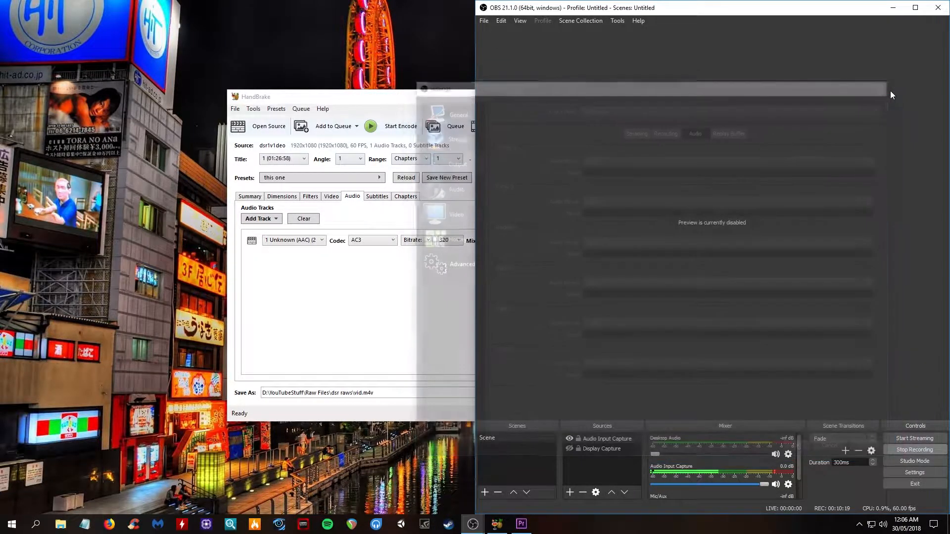
Step: Return to HandBrake and expand the audio track's additional options, including sample rate and gain
{"action": "left_click", "coordinate": [414, 99]}
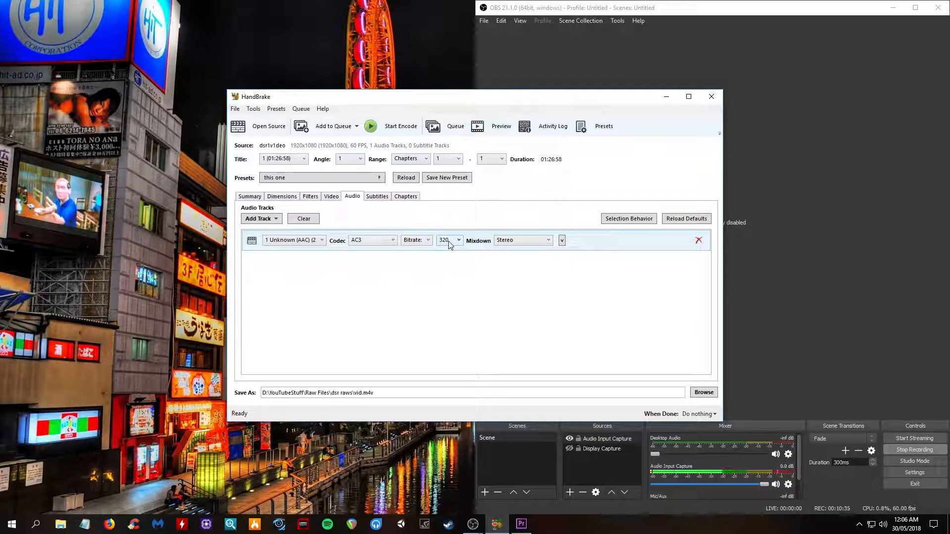
{"action": "left_click", "coordinate": [562, 240]}
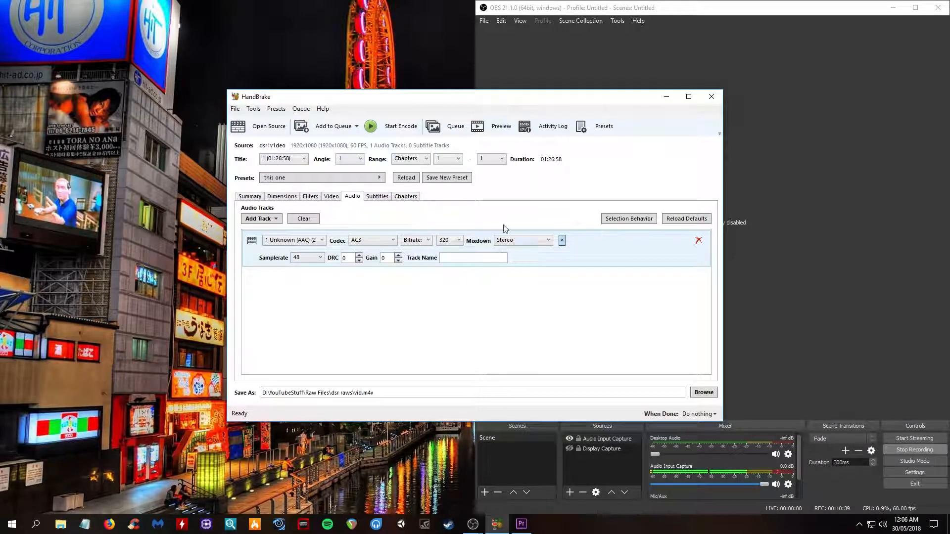
Step: Review the encode's subtitle, chapter, summary, dimension, filter and video settings, including the Legacy presets
{"action": "left_click", "coordinate": [379, 196]}
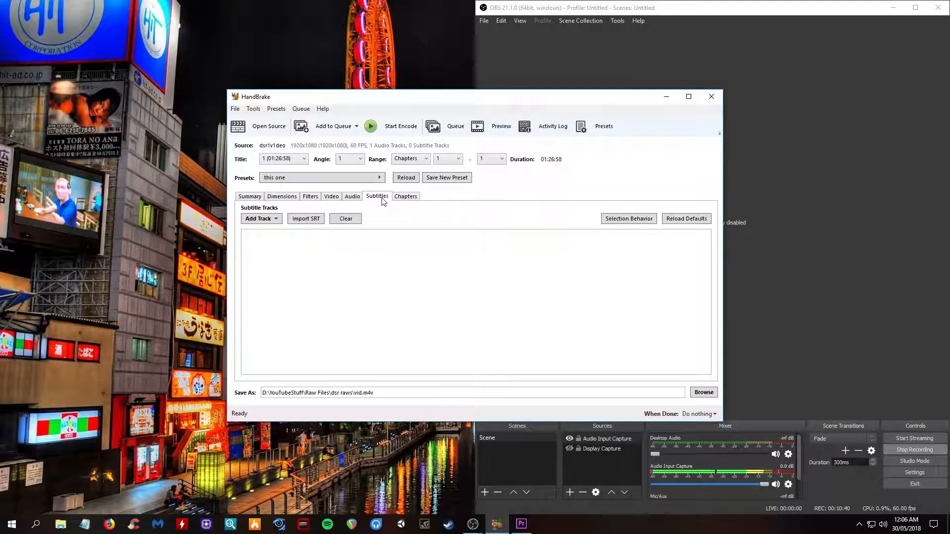
{"action": "left_click", "coordinate": [415, 198]}
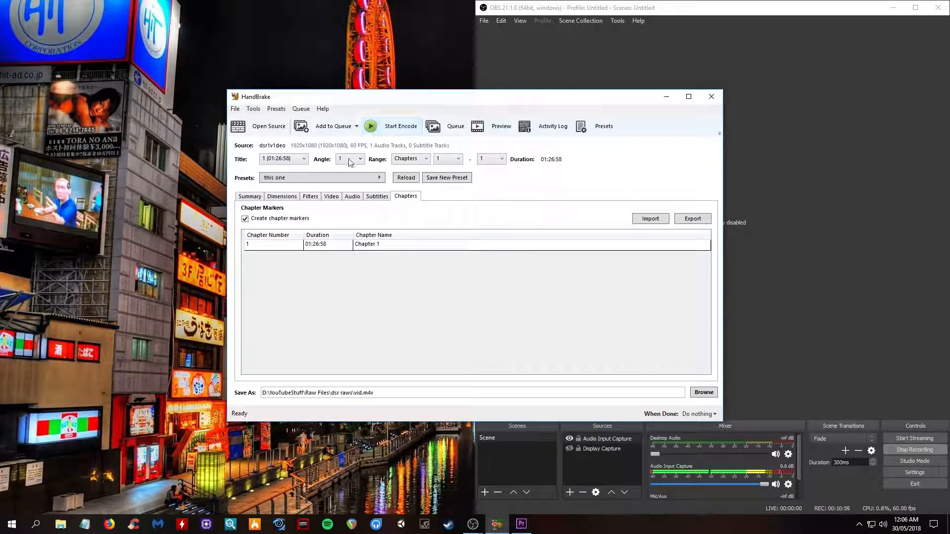
{"action": "left_click", "coordinate": [256, 198]}
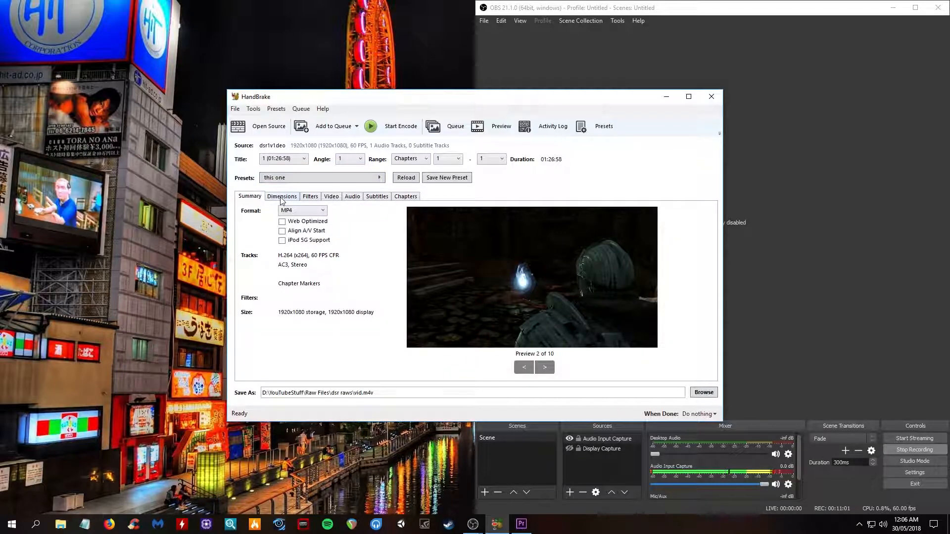
{"action": "left_click", "coordinate": [284, 196]}
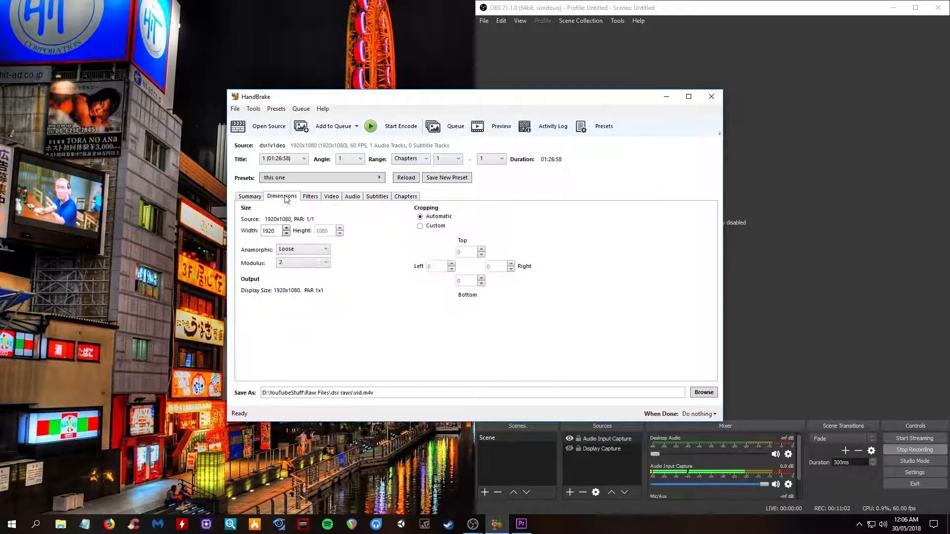
{"action": "left_click", "coordinate": [333, 181]}
{"action": "mouse_move", "coordinate": [433, 213]}
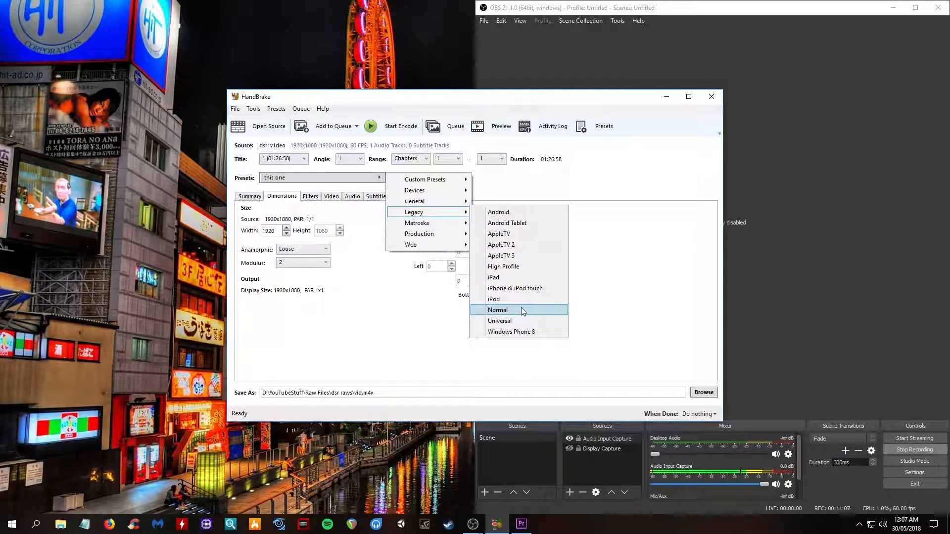
{"action": "left_click", "coordinate": [312, 197]}
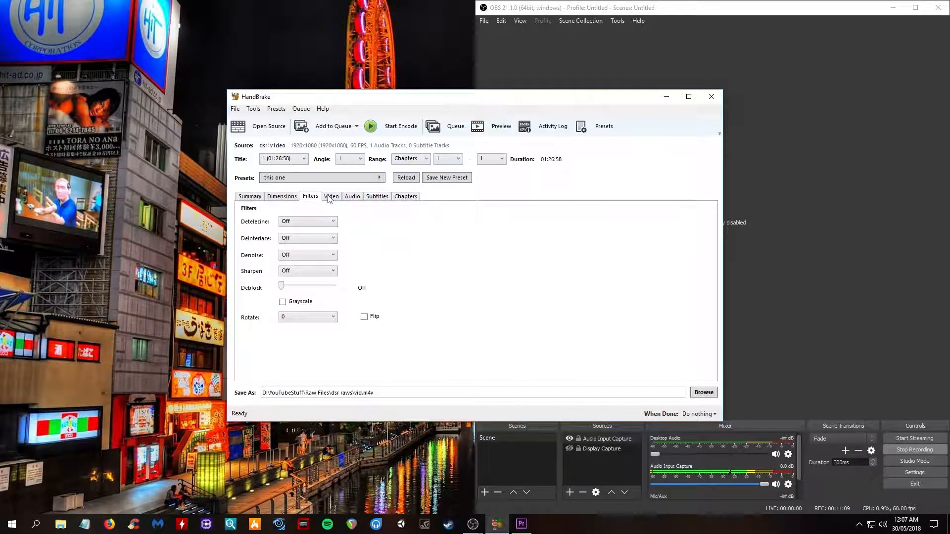
{"action": "left_click", "coordinate": [329, 197]}
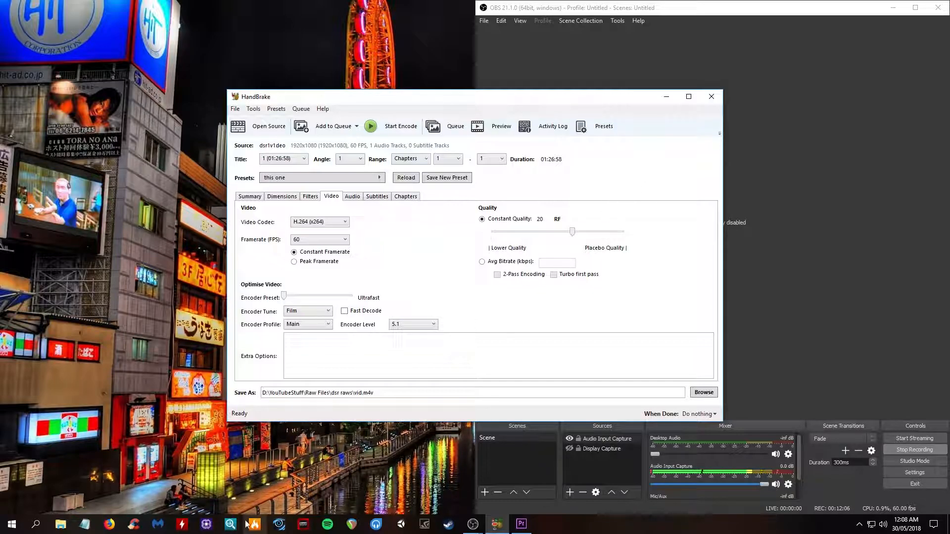
Step: Open HWMonitor, examine the CPU's temperature, power and utilization readings, and close it
{"action": "left_click", "coordinate": [190, 527]}
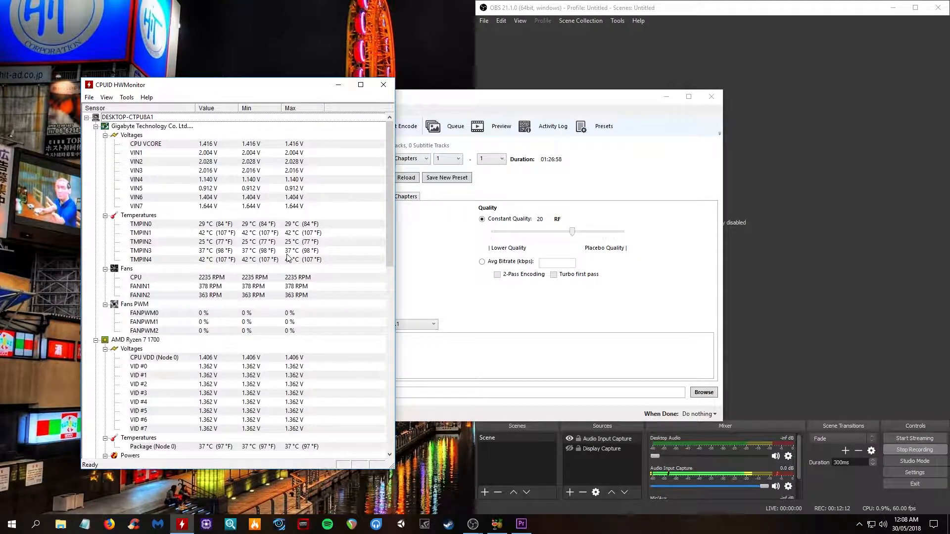
{"action": "scroll", "coordinate": [288, 258], "scroll_direction": "down", "scroll_amount": 14}
{"action": "scroll", "coordinate": [287, 254], "scroll_direction": "up", "scroll_amount": 6}
{"action": "scroll", "coordinate": [285, 250], "scroll_direction": "down", "scroll_amount": 6}
{"action": "scroll", "coordinate": [277, 242], "scroll_direction": "up", "scroll_amount": 5}
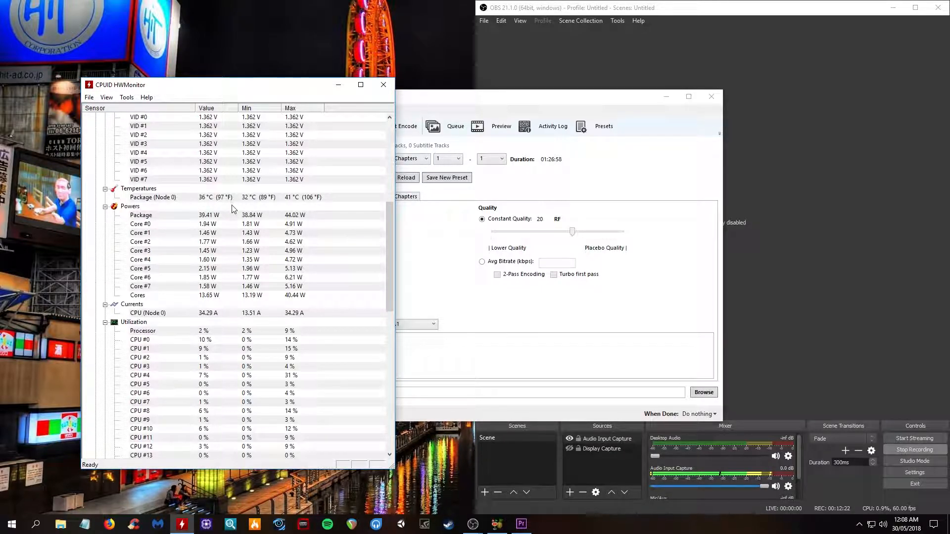
{"action": "left_click", "coordinate": [384, 85]}
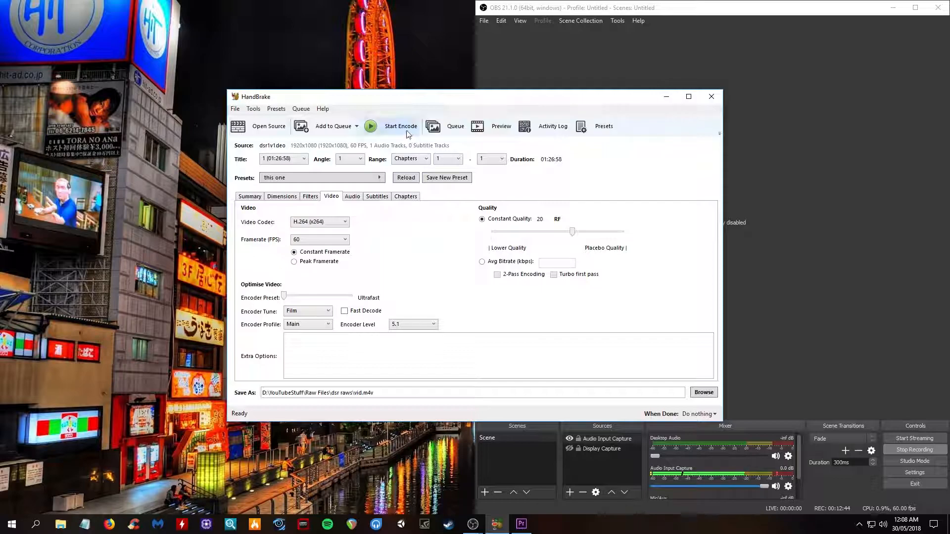
Step: Minimize HandBrake, bring up the second OBS window, and switch to Premiere Pro
{"action": "left_click", "coordinate": [667, 97]}
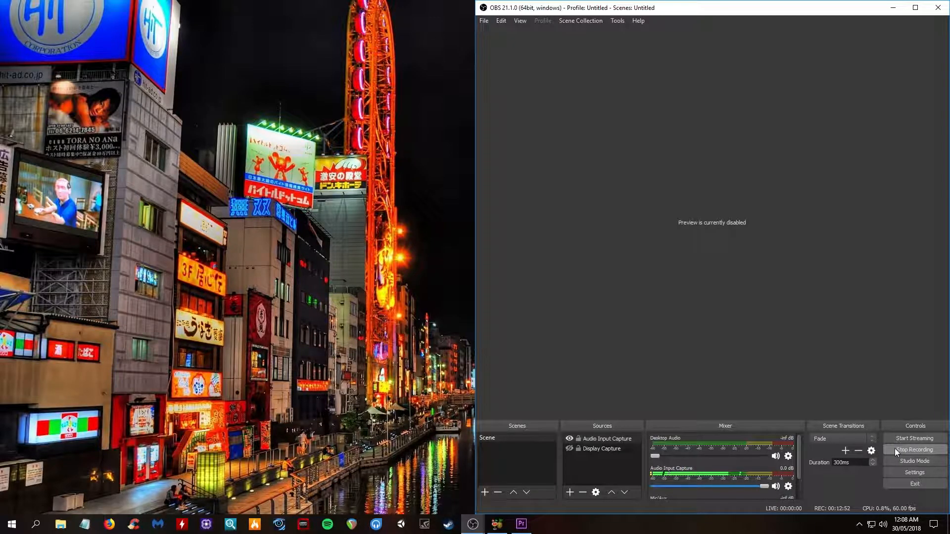
{"action": "mouse_move", "coordinate": [524, 527]}
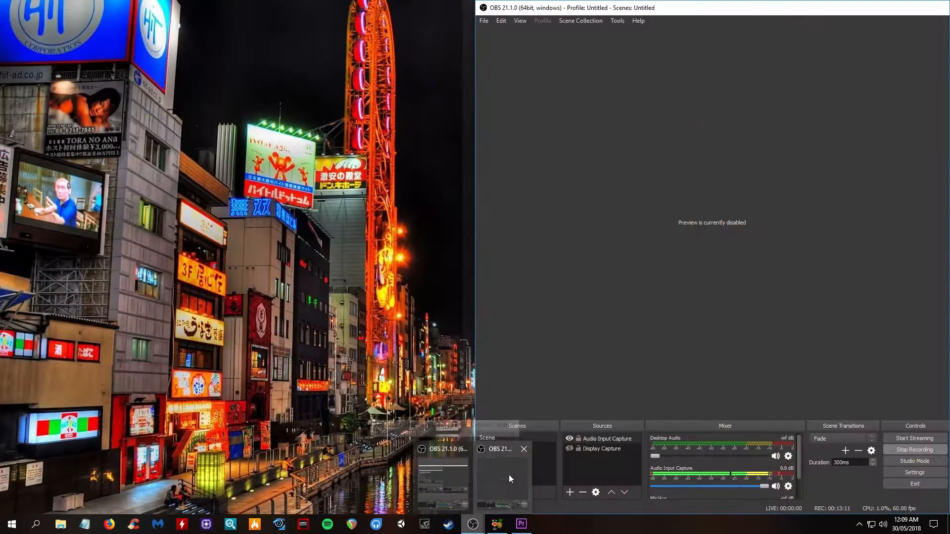
{"action": "left_click", "coordinate": [508, 478]}
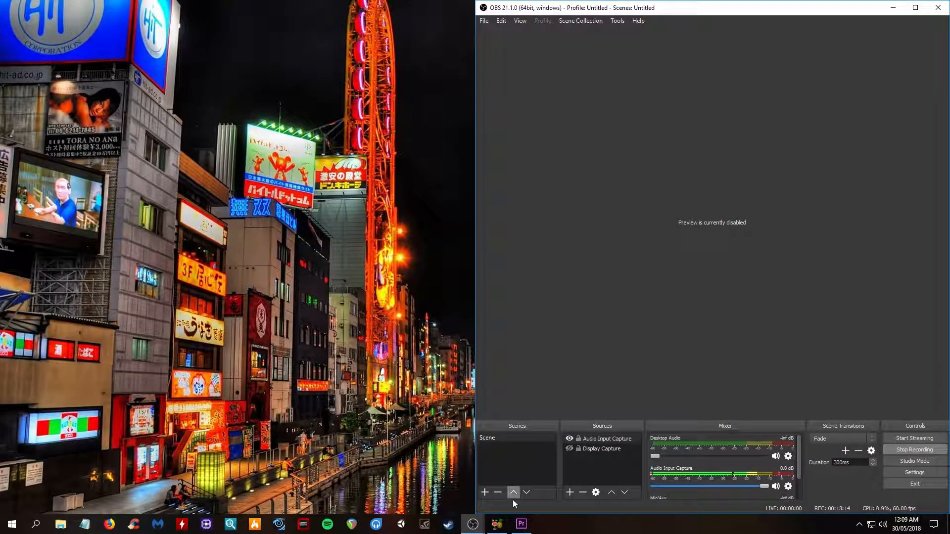
{"action": "left_click", "coordinate": [518, 527]}
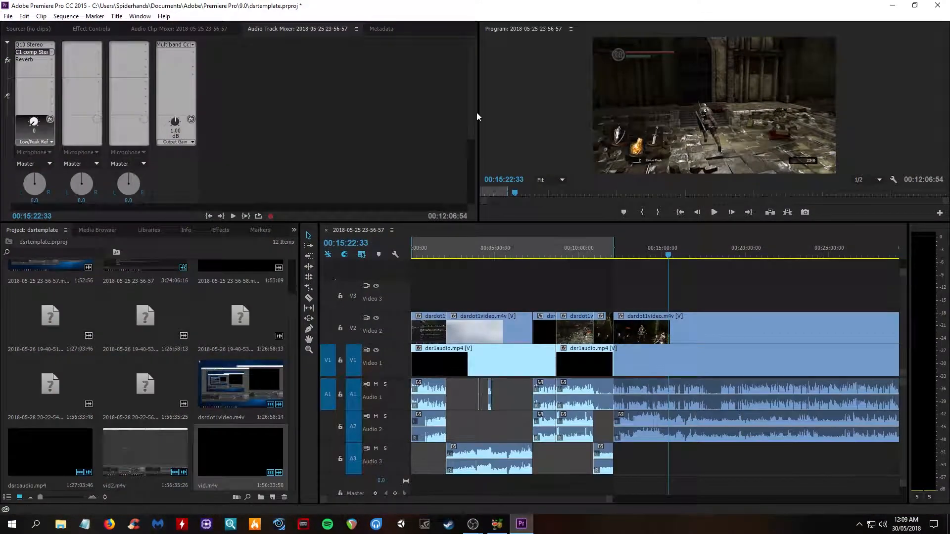
Step: Start a new project, saving the changes to dsrtemplate.prproj
{"action": "left_click", "coordinate": [8, 16]}
{"action": "mouse_move", "coordinate": [24, 16]}
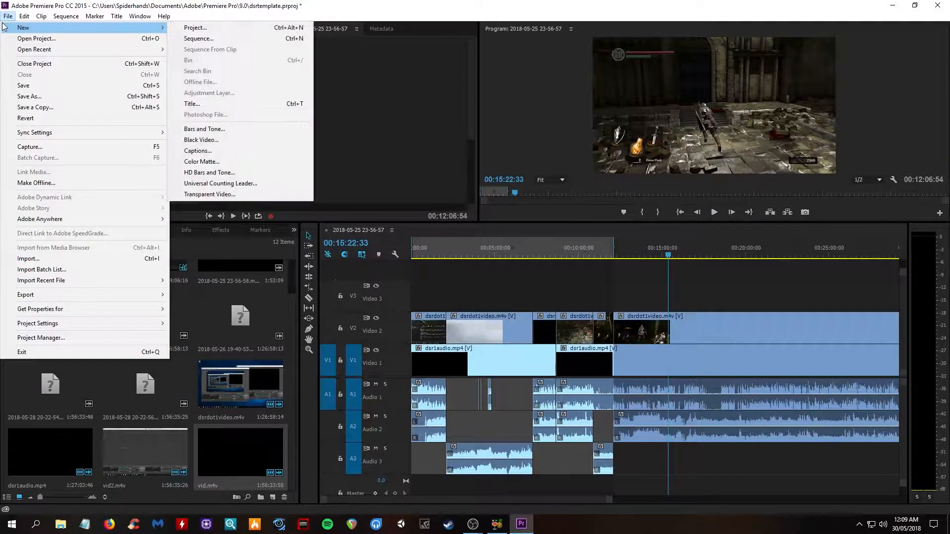
{"action": "left_click", "coordinate": [208, 28]}
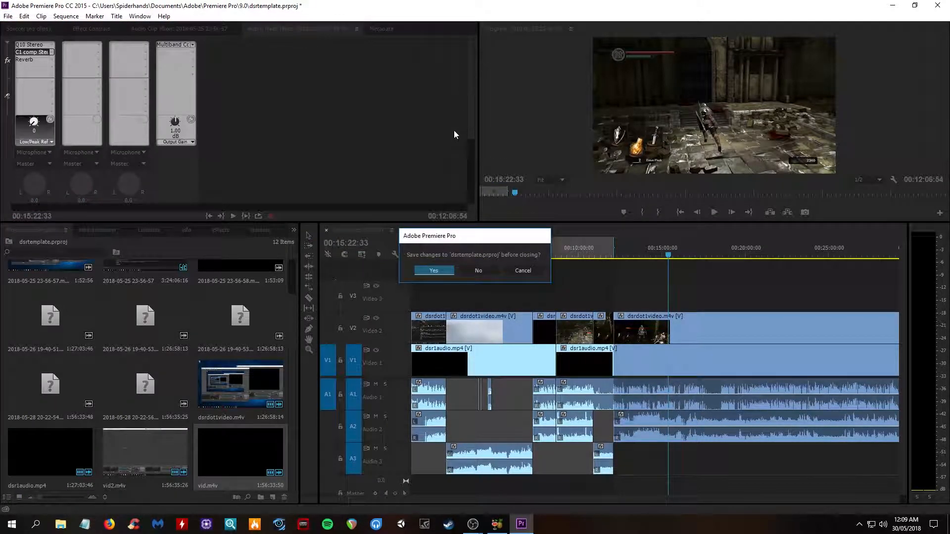
{"action": "left_click", "coordinate": [446, 274]}
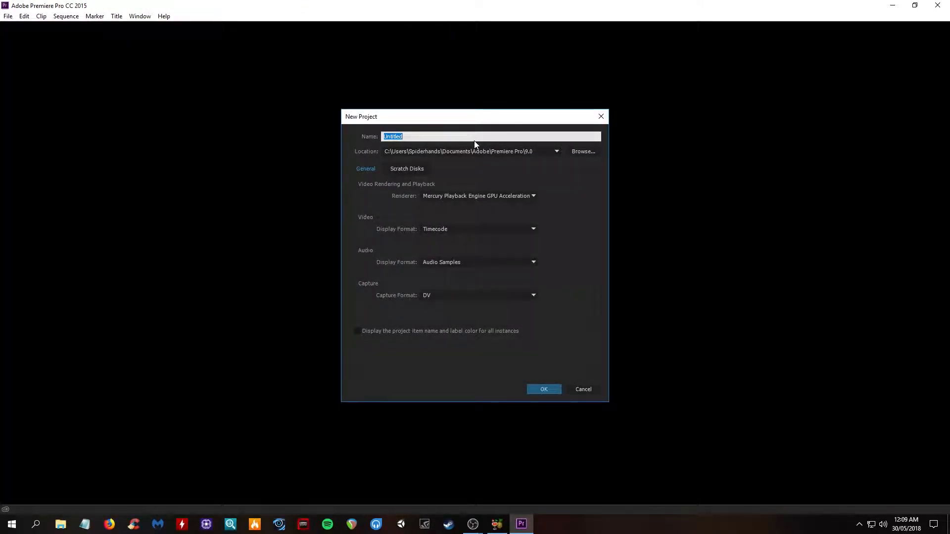
Step: Name the project lolkek, keep the Mercury Playback Engine GPU Acceleration (CUDA) renderer, and create the project
{"action": "type", "text": "lolkek"}
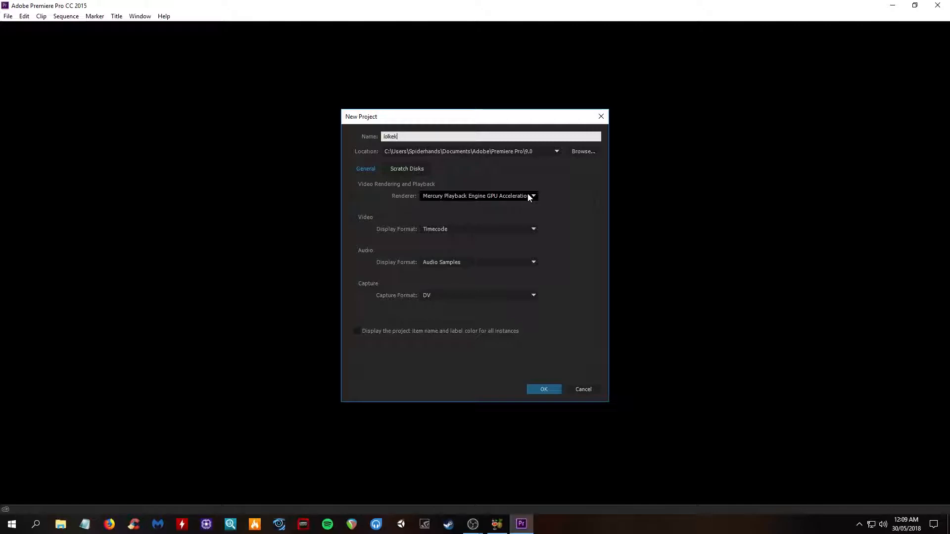
{"action": "left_click", "coordinate": [530, 197]}
{"action": "left_click", "coordinate": [553, 181]}
{"action": "left_click", "coordinate": [517, 197]}
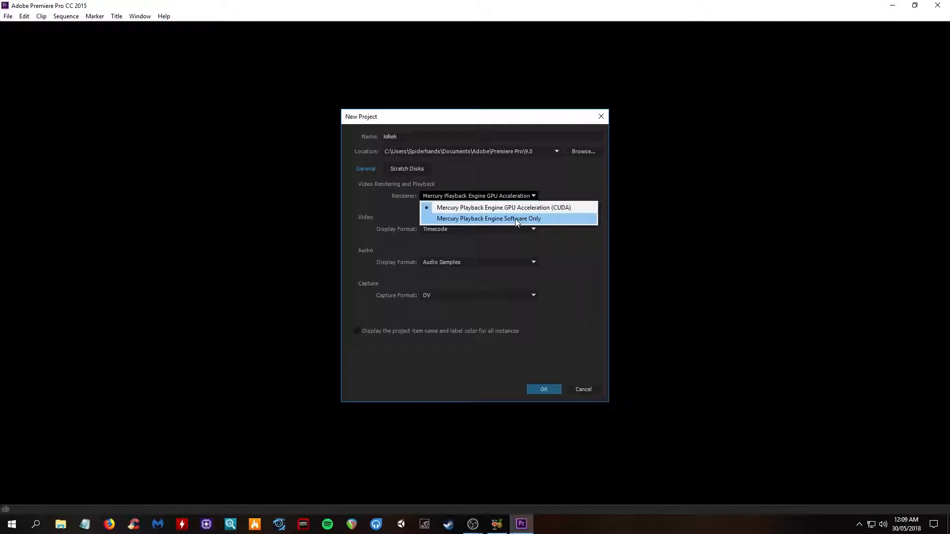
{"action": "left_click", "coordinate": [574, 181]}
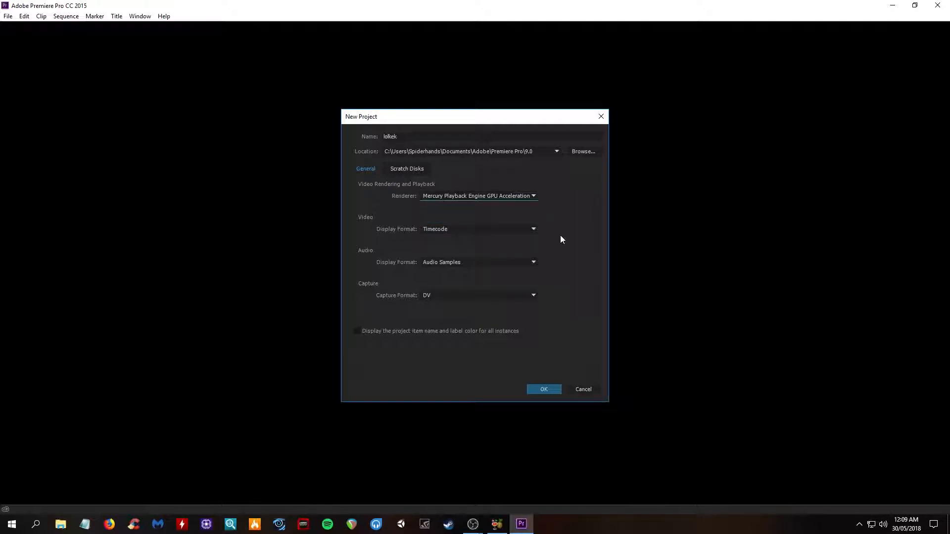
{"action": "left_click", "coordinate": [540, 388]}
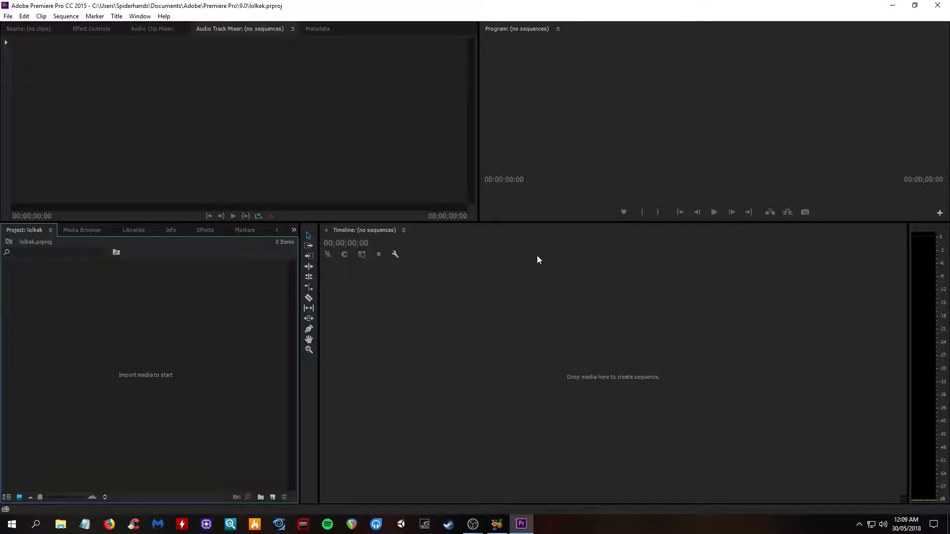
Step: Open File Explorer beside the project and browse to the YouTubeStuff\Raw Files\dsr raws folder on the Storage Drive (D:)
{"action": "left_click", "coordinate": [60, 524]}
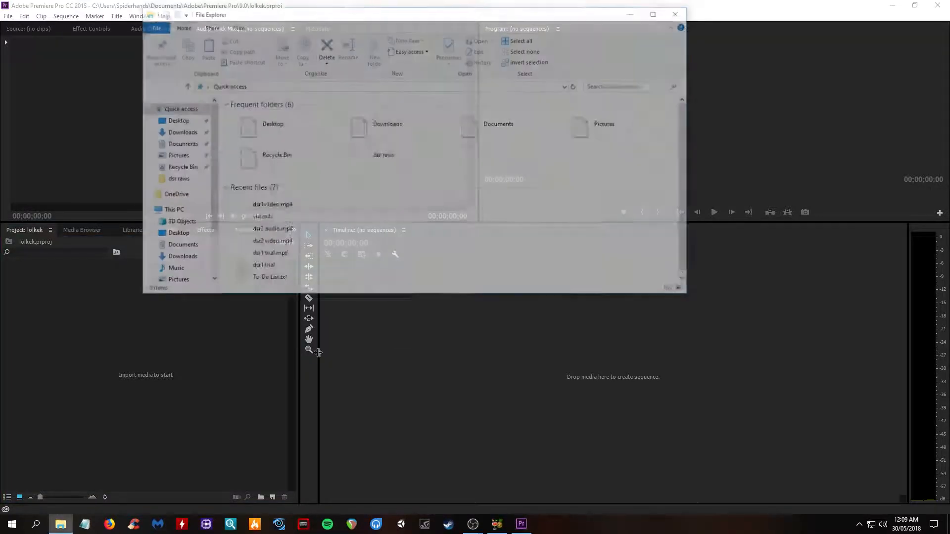
{"action": "left_click_drag", "start_coordinate": [447, 16], "coordinate": [808, 66]}
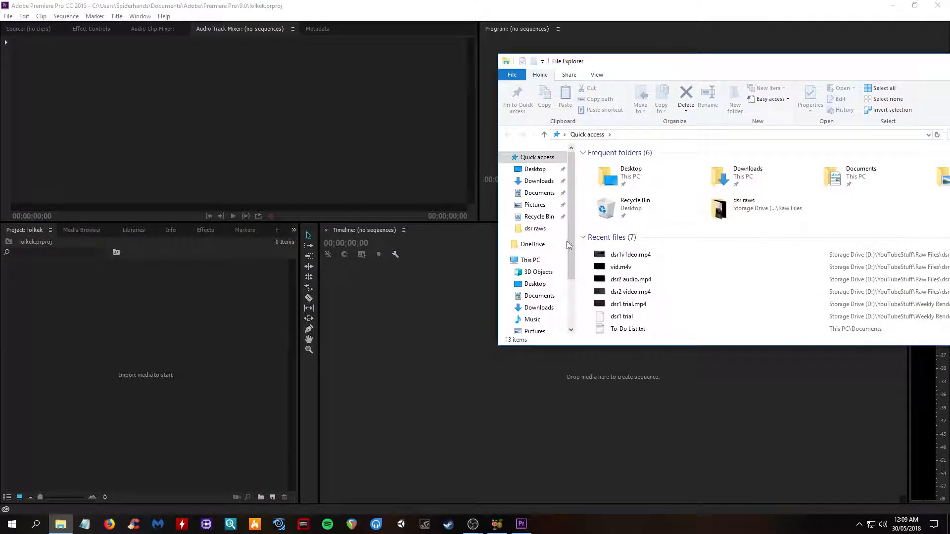
{"action": "scroll", "coordinate": [553, 315], "scroll_direction": "down", "scroll_amount": 2}
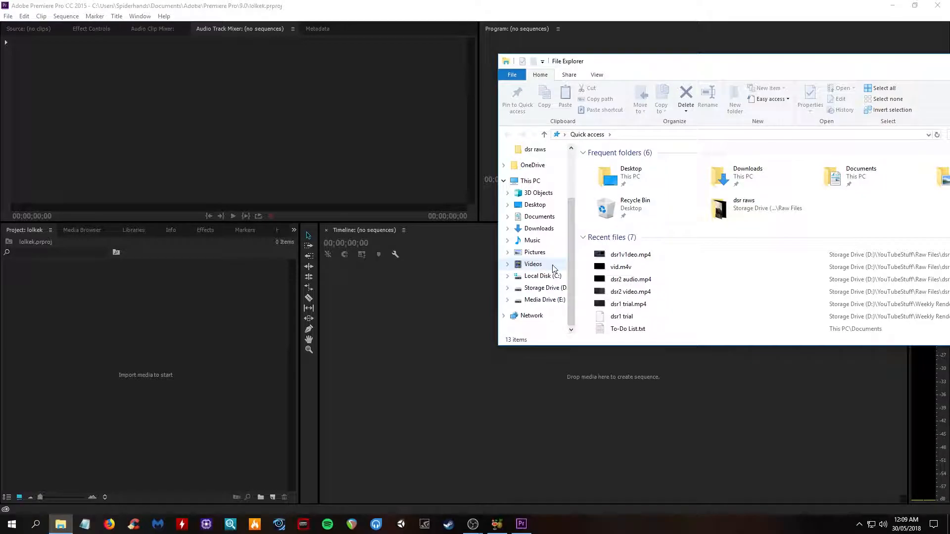
{"action": "left_click", "coordinate": [544, 288]}
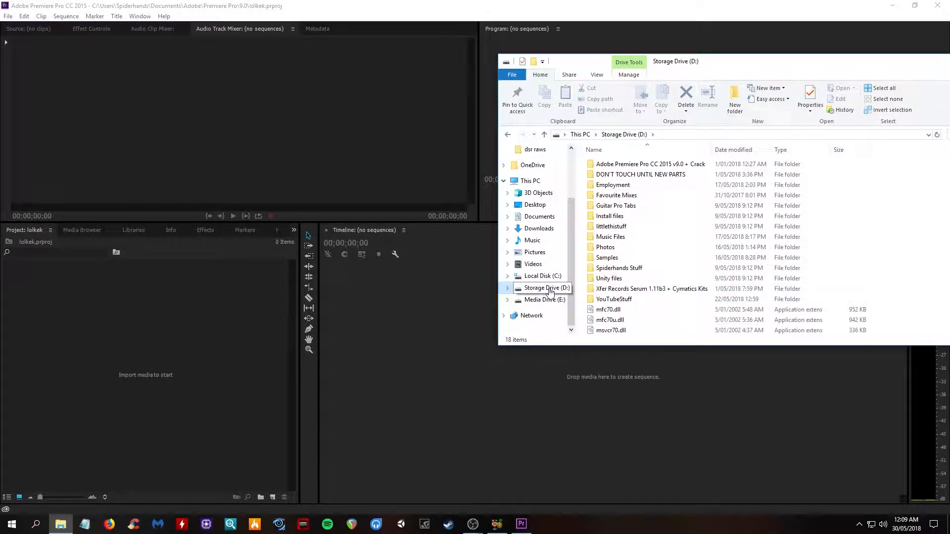
{"action": "double_click", "coordinate": [614, 299]}
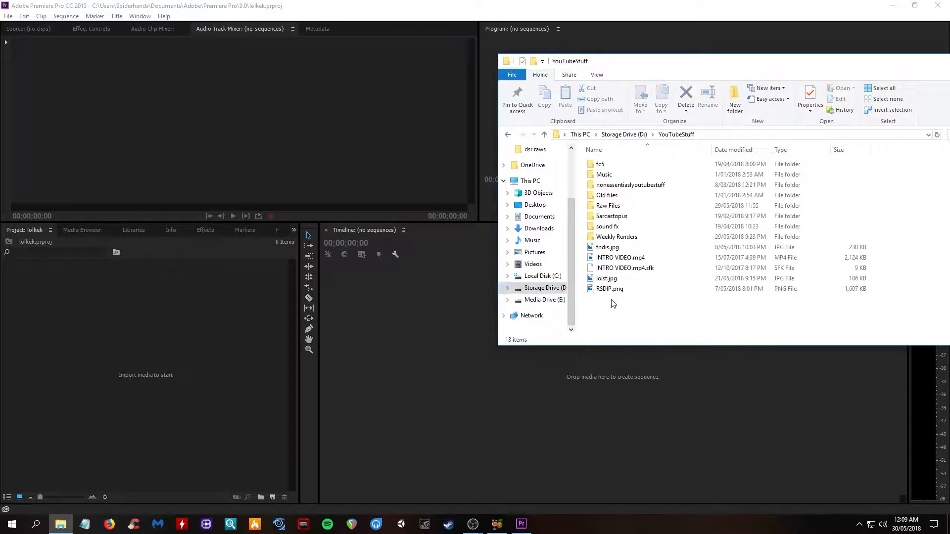
{"action": "left_click", "coordinate": [508, 134]}
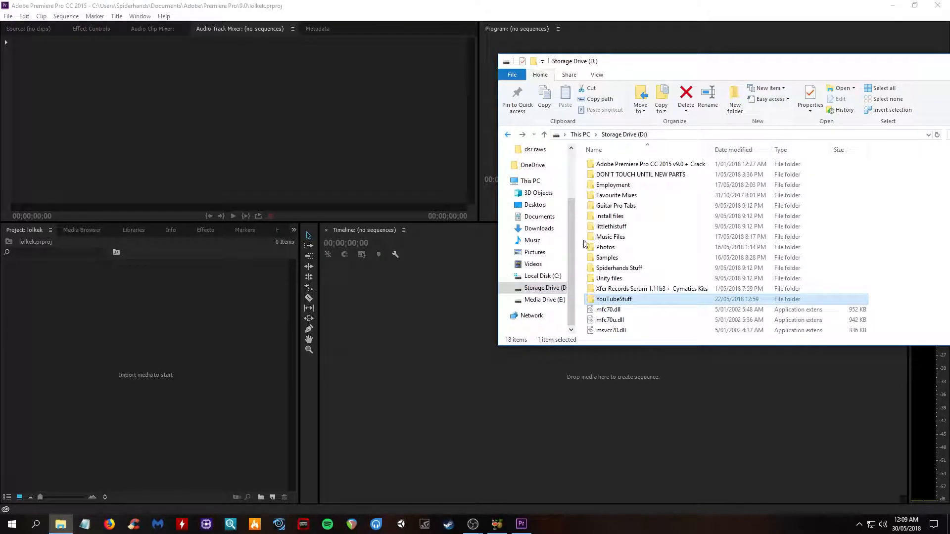
{"action": "double_click", "coordinate": [627, 299]}
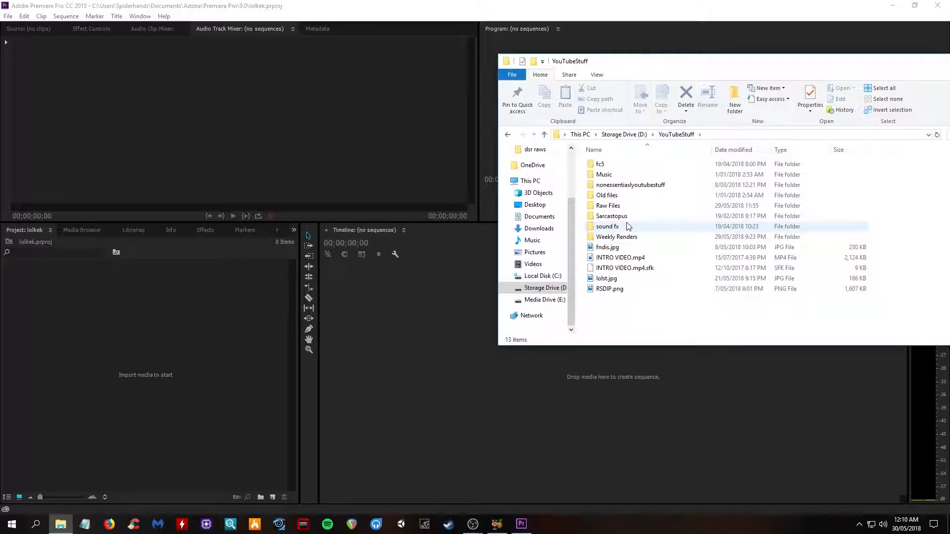
{"action": "double_click", "coordinate": [610, 175]}
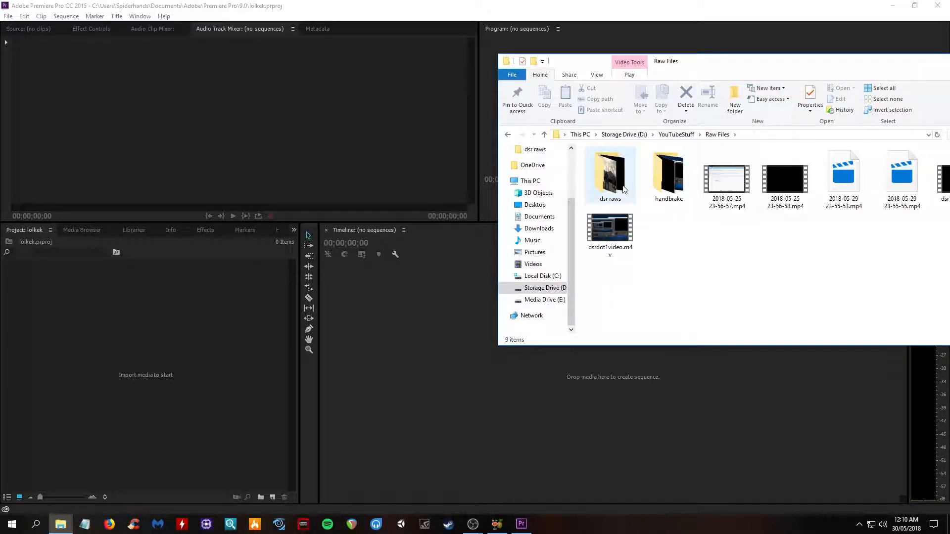
{"action": "left_click", "coordinate": [661, 206]}
{"action": "left_click", "coordinate": [703, 175]}
Step: Import vid.m4v and vid2.m4v from the dsr raws folder into the lolkek project
{"action": "left_click", "coordinate": [710, 165]}
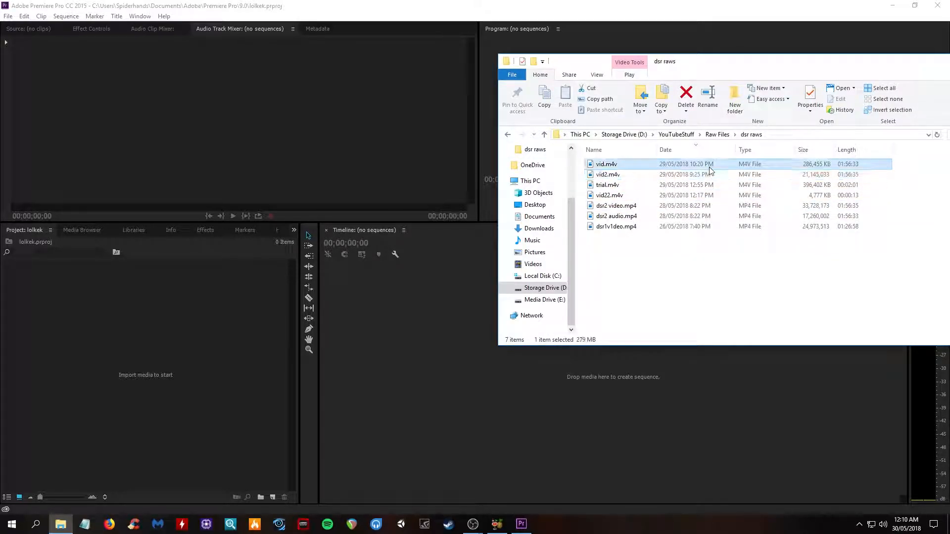
{"action": "left_click", "coordinate": [683, 174], "text": "shift"}
{"action": "left_click_drag", "start_coordinate": [607, 174], "coordinate": [194, 364]}
{"action": "left_click", "coordinate": [200, 379]}
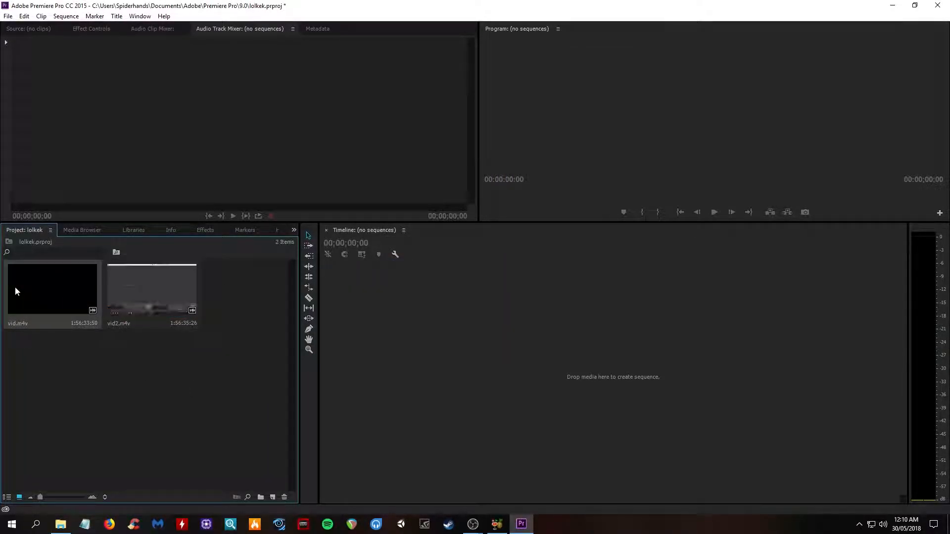
Step: Create a sequence from vid2.m4v and place vid.m4v above it on track V2 at the sequence start
{"action": "left_click_drag", "start_coordinate": [164, 287], "coordinate": [465, 349]}
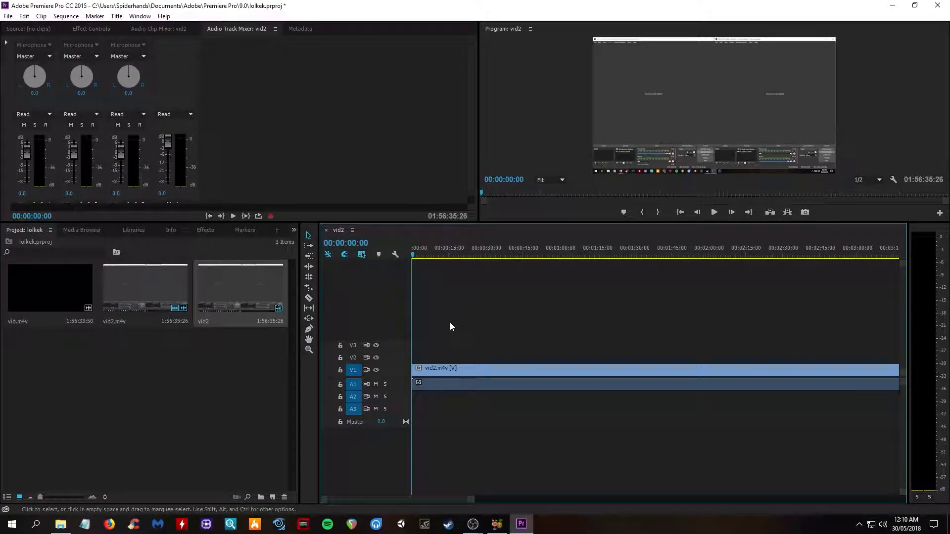
{"action": "left_click_drag", "start_coordinate": [60, 292], "coordinate": [410, 355]}
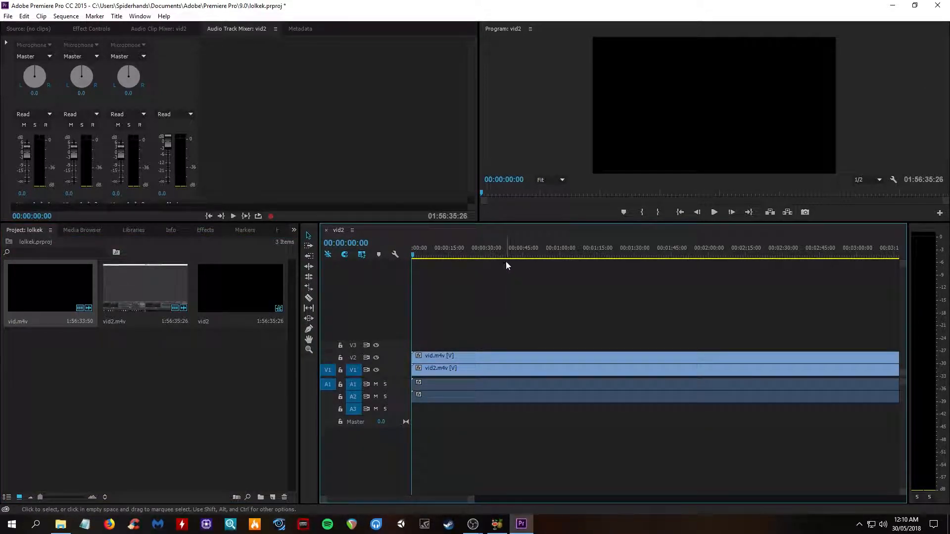
Step: Expand all tracks in the vid2 sequence so that thumbnails and audio waveforms show
{"action": "left_click", "coordinate": [430, 249]}
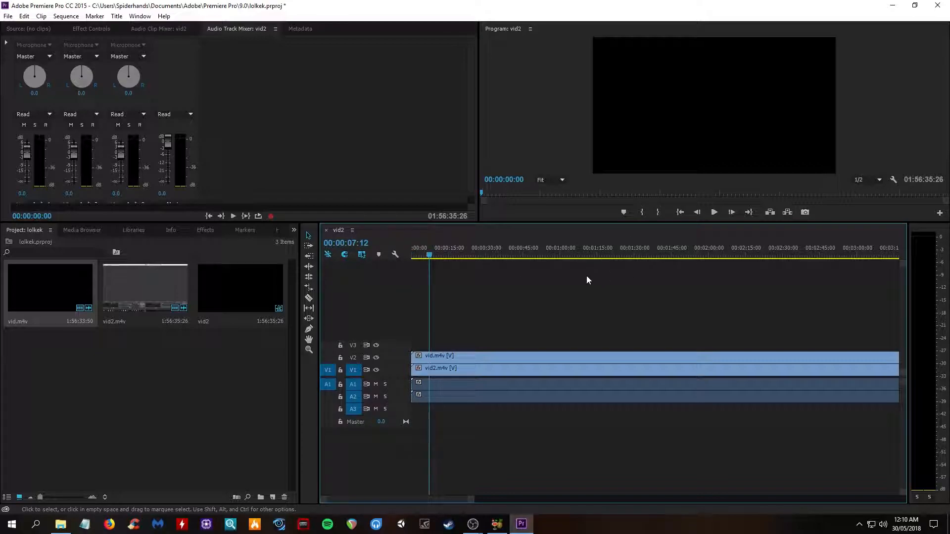
{"action": "left_click", "coordinate": [395, 254]}
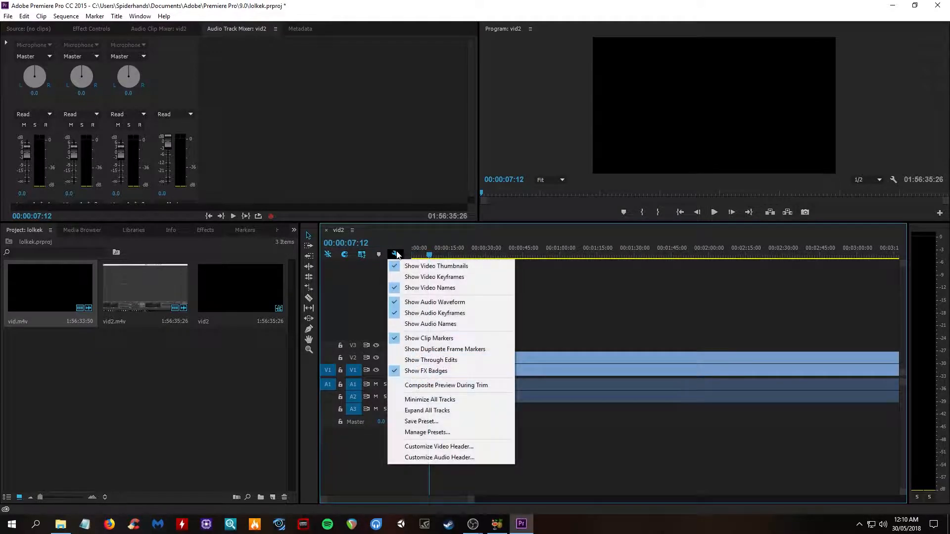
{"action": "left_click", "coordinate": [435, 410]}
Step: Swap the two video clips so that vid2.m4v is on track V2 and vid.m4v is on track V1
{"action": "left_click", "coordinate": [543, 255]}
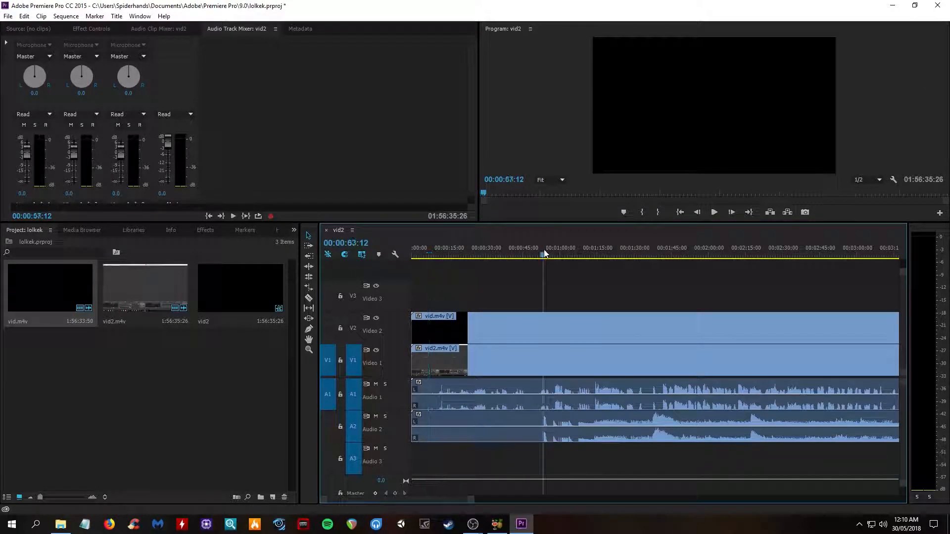
{"action": "left_click_drag", "start_coordinate": [471, 359], "coordinate": [493, 357]}
{"action": "left_click_drag", "start_coordinate": [502, 293], "coordinate": [506, 336]}
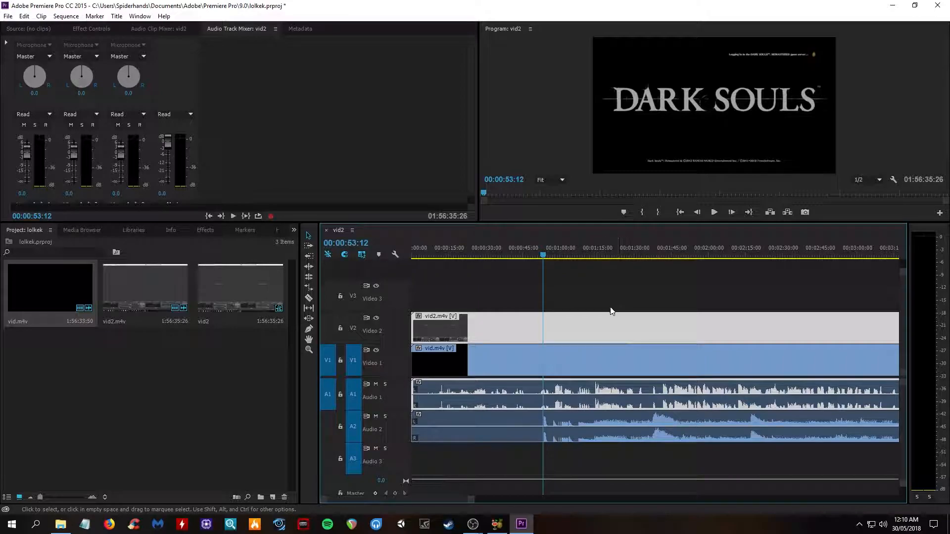
Step: Shift vid2.m4v with its audio about 2.4 seconds later to line it up with vid.m4v around the one-minute mark
{"action": "left_click", "coordinate": [581, 254]}
{"action": "left_click_drag", "start_coordinate": [471, 504], "coordinate": [385, 500]}
{"action": "left_click", "coordinate": [554, 363]}
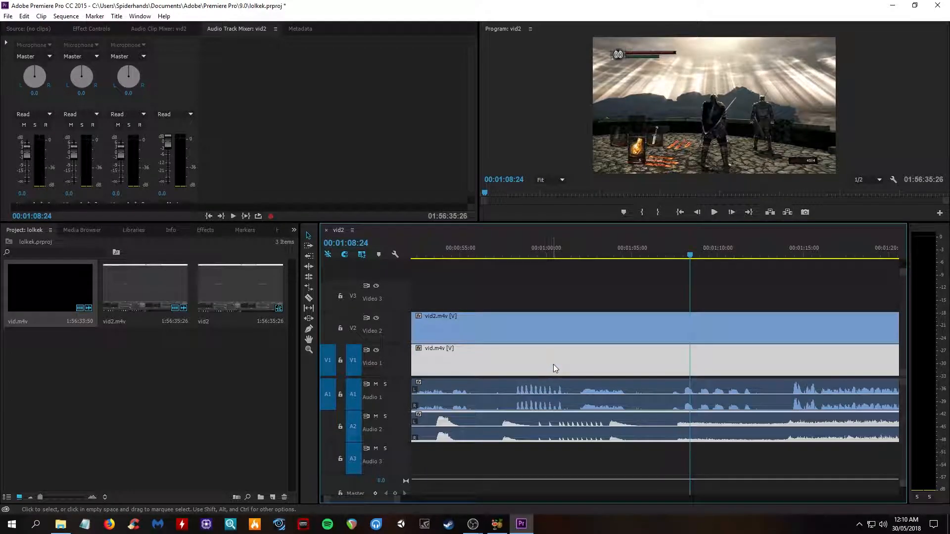
{"action": "left_click_drag", "start_coordinate": [586, 369], "coordinate": [562, 371]}
{"action": "left_click", "coordinate": [528, 336]}
{"action": "left_click_drag", "start_coordinate": [528, 334], "coordinate": [565, 335]}
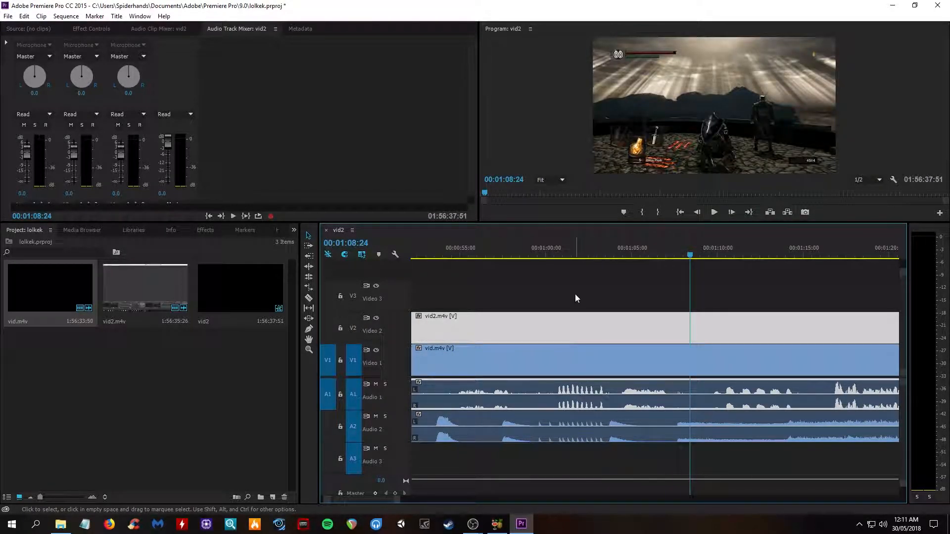
Step: Play the sequence from around 00:01:00 to check that the audio of the two clips is in sync
{"action": "left_click", "coordinate": [558, 253]}
{"action": "key", "text": "space"}
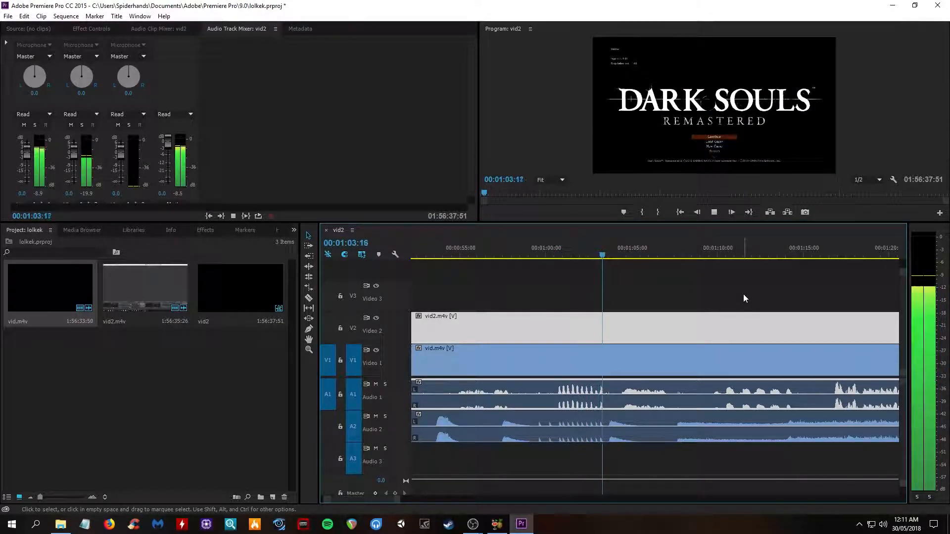
{"action": "key", "text": "space"}
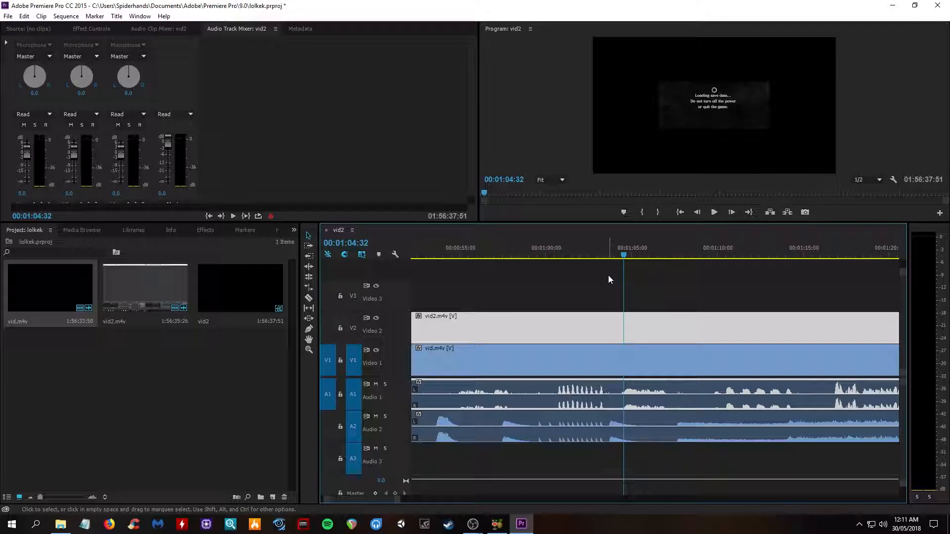
{"action": "left_click", "coordinate": [551, 255]}
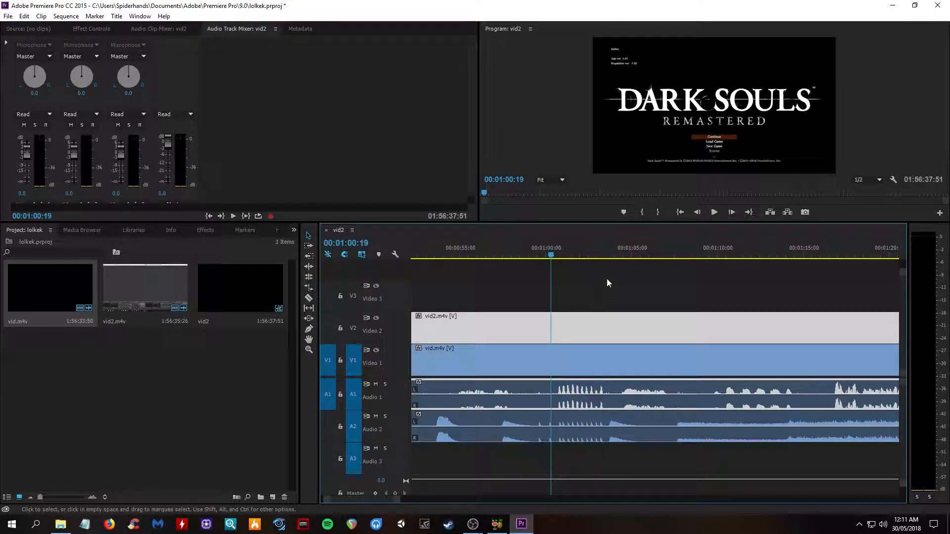
{"action": "left_click", "coordinate": [562, 255]}
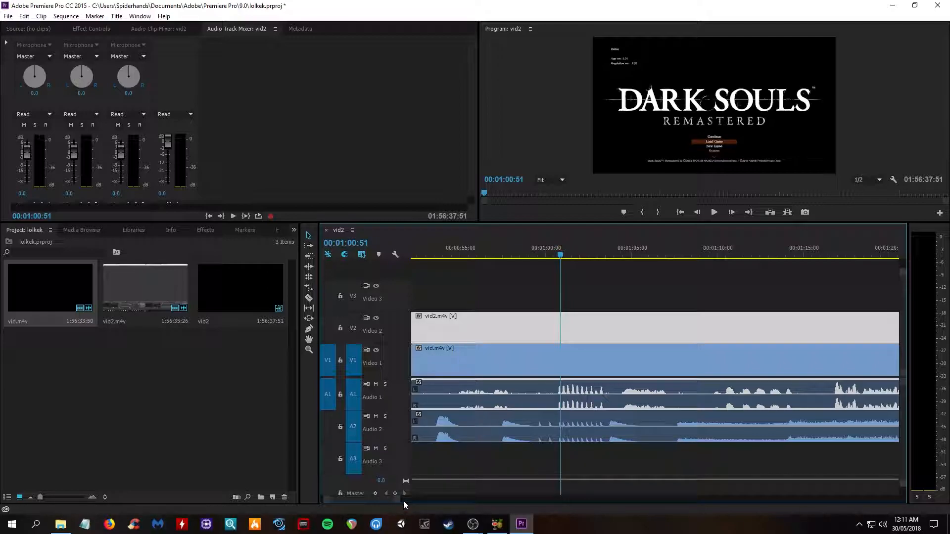
Step: Play the final part of the sequence from about 01:56:00 to check the sync of both clips near the end
{"action": "left_click_drag", "start_coordinate": [403, 500], "coordinate": [819, 500]}
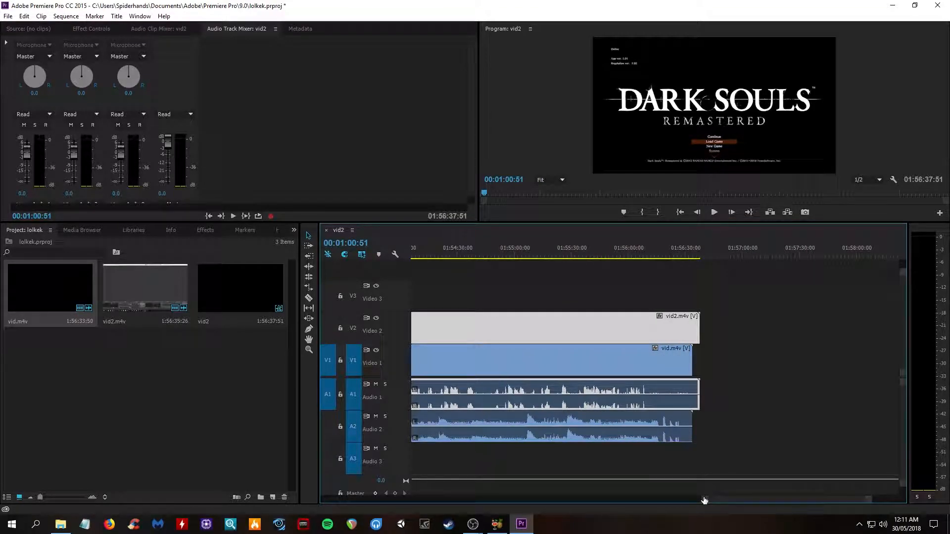
{"action": "left_click_drag", "start_coordinate": [704, 500], "coordinate": [785, 494]}
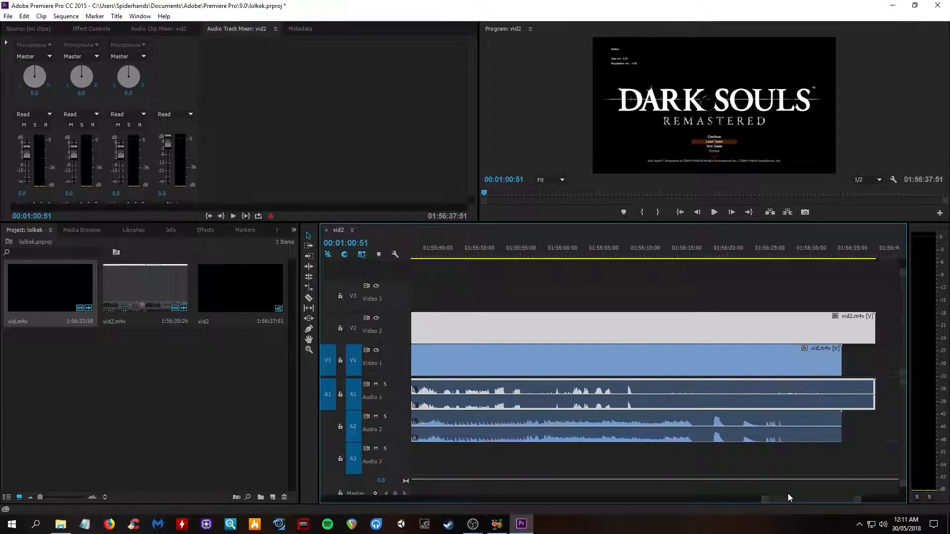
{"action": "left_click", "coordinate": [592, 253]}
{"action": "left_click", "coordinate": [567, 245]}
{"action": "key", "text": "space"}
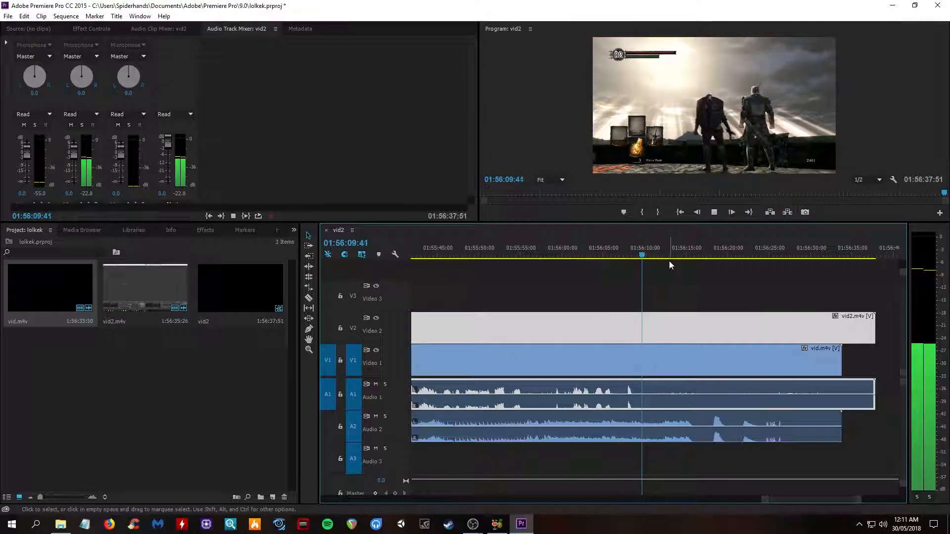
{"action": "key", "text": "space"}
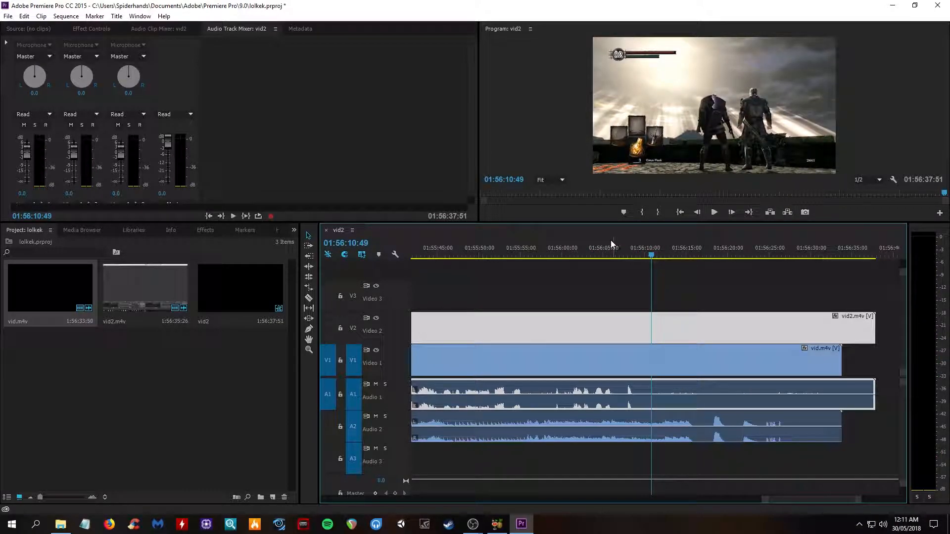
{"action": "key", "text": "space"}
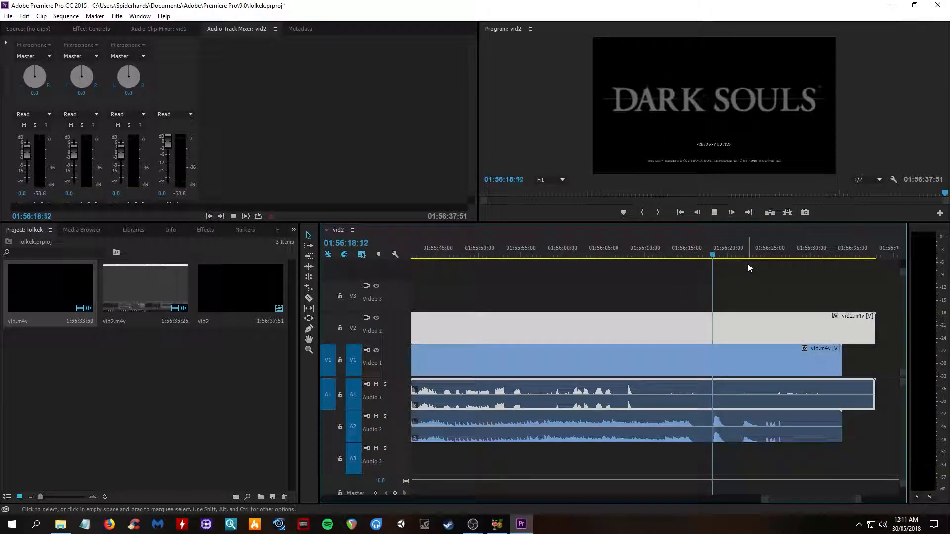
{"action": "key", "text": "space"}
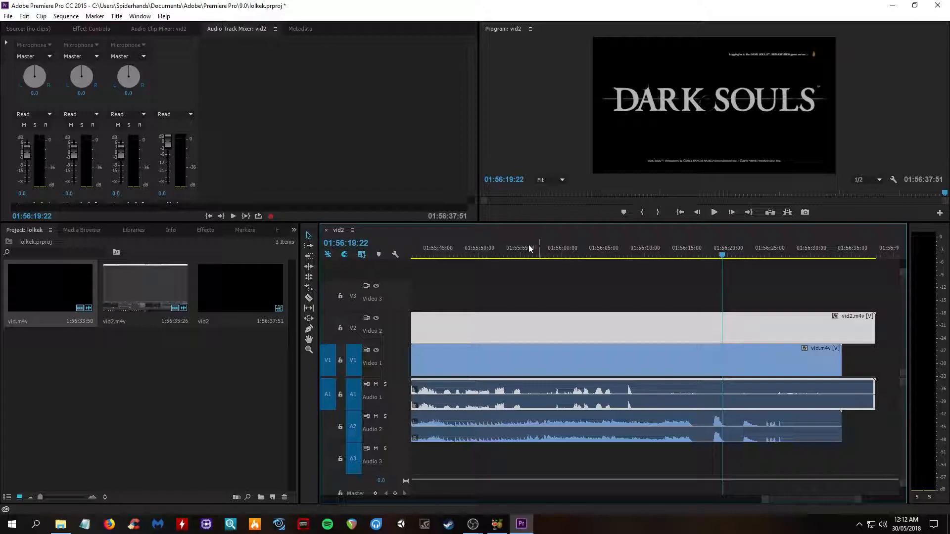
Step: Replay the sequence from 01:55:51:03 to recheck the sync, and bring the timeline view back to the sequence start
{"action": "left_click", "coordinate": [489, 249]}
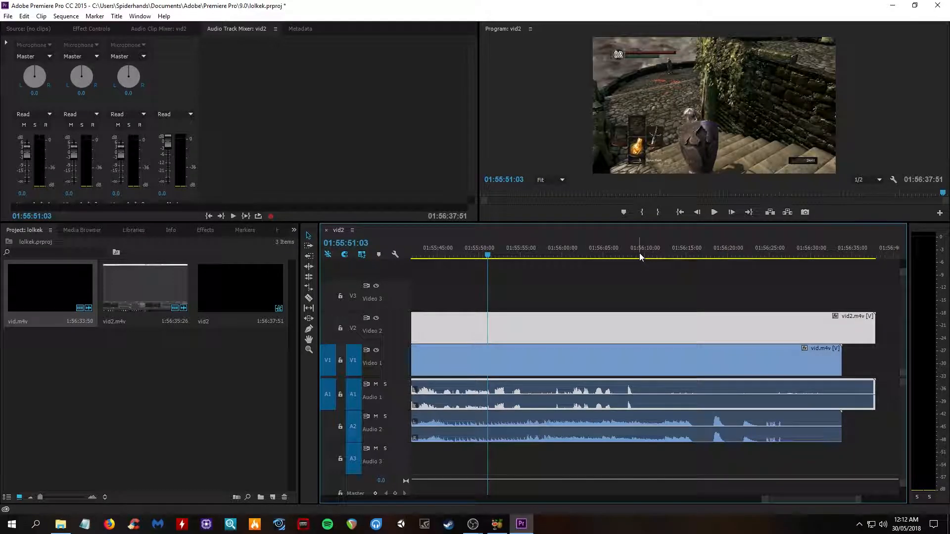
{"action": "key", "text": "space"}
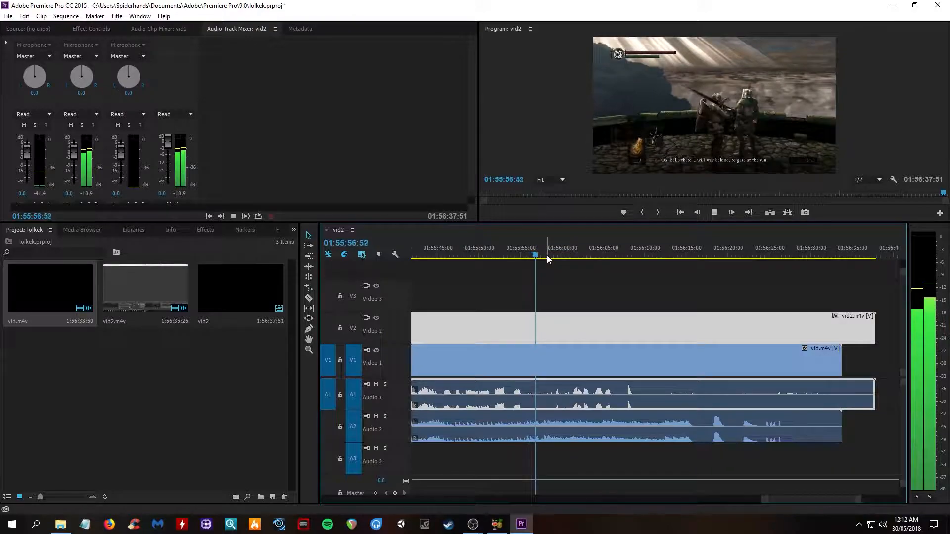
{"action": "key", "text": "space"}
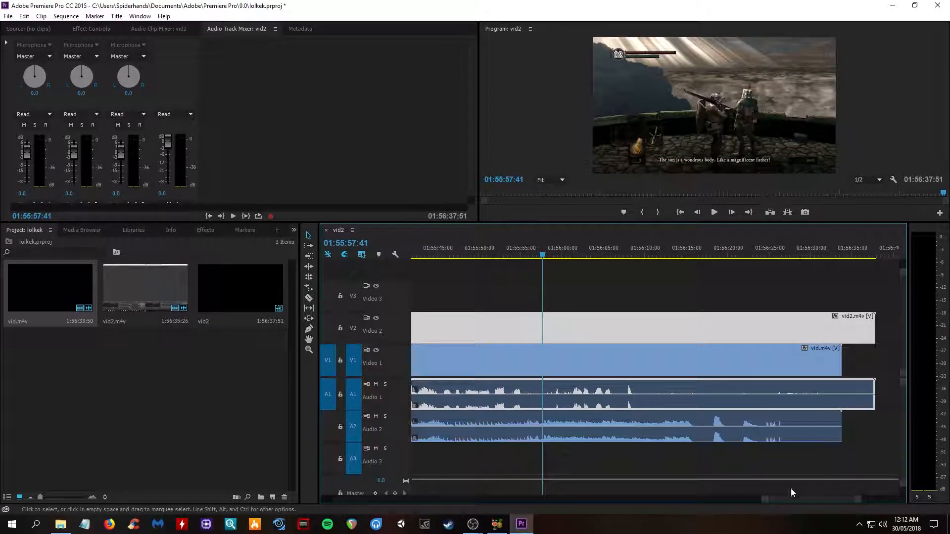
{"action": "left_click_drag", "start_coordinate": [768, 500], "coordinate": [740, 499]}
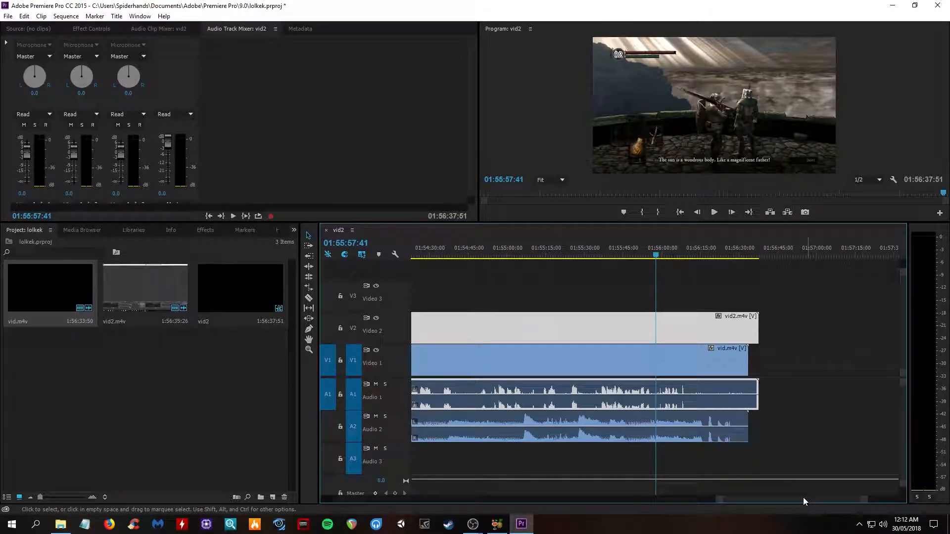
{"action": "left_click_drag", "start_coordinate": [800, 499], "coordinate": [382, 495]}
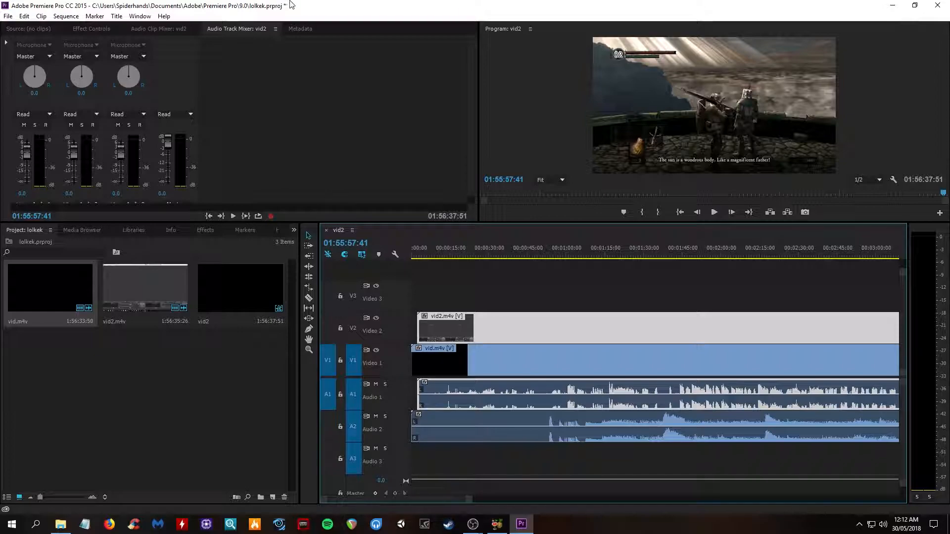
Step: Open the recent project dsrtemplate.prproj without saving the changes to lolkek.prproj, and show more of its sequence in the timeline
{"action": "left_click", "coordinate": [8, 15]}
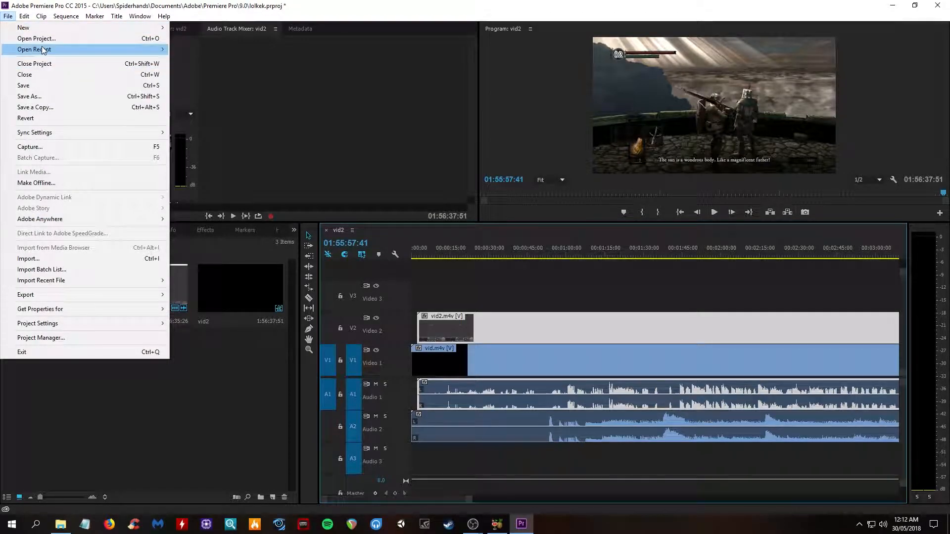
{"action": "mouse_move", "coordinate": [59, 49]}
{"action": "left_click", "coordinate": [250, 61]}
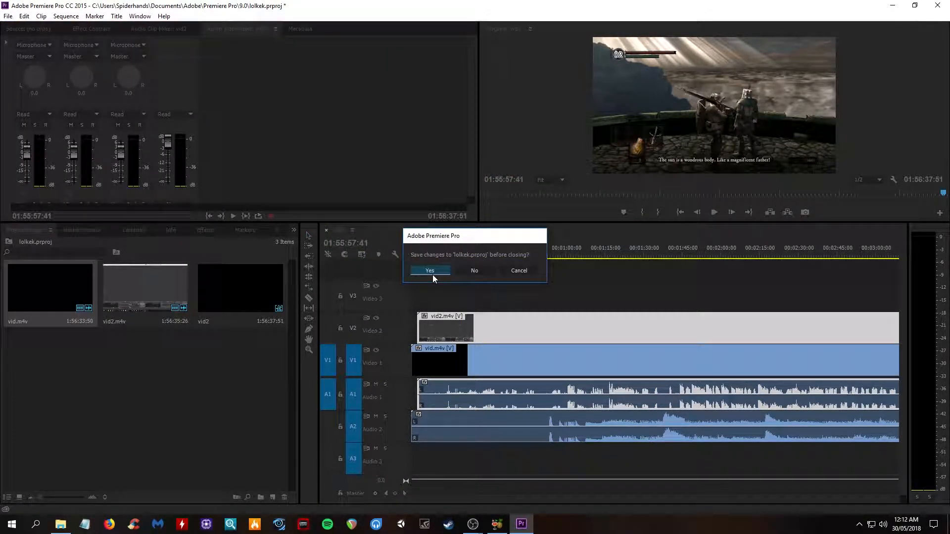
{"action": "left_click", "coordinate": [475, 272]}
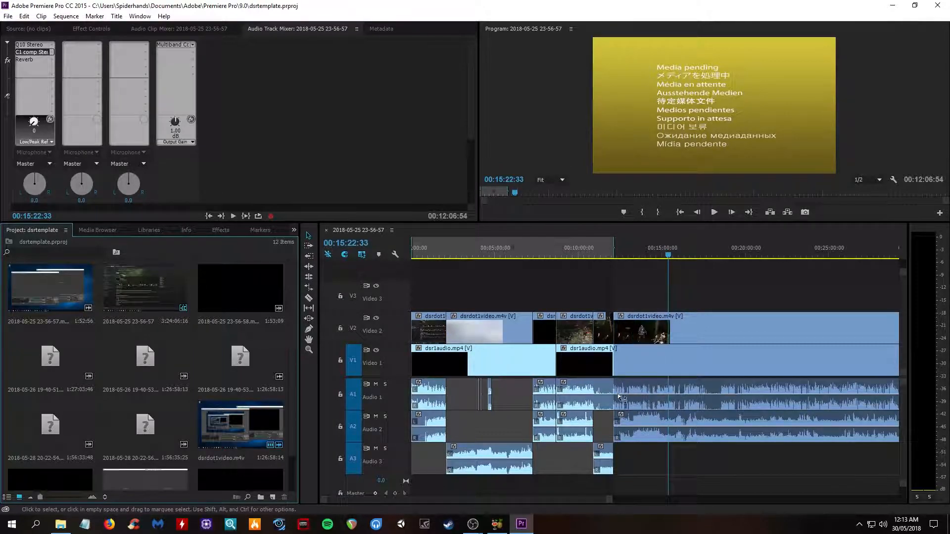
{"action": "left_click_drag", "start_coordinate": [605, 498], "coordinate": [677, 503]}
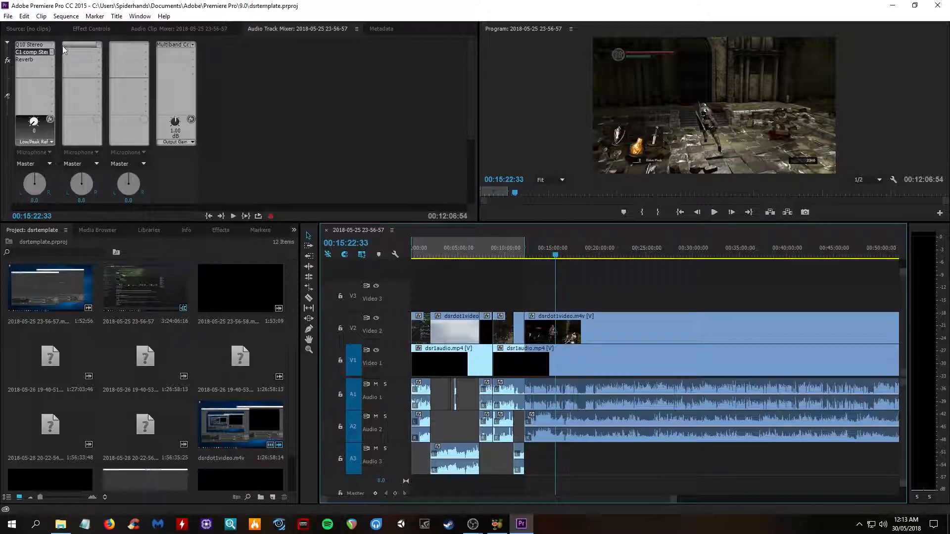
Step: Examine the Q10 Stereo, C1 comp and Reverb effects on Audio 1 and the volume levels of the audio tracks
{"action": "double_click", "coordinate": [36, 43]}
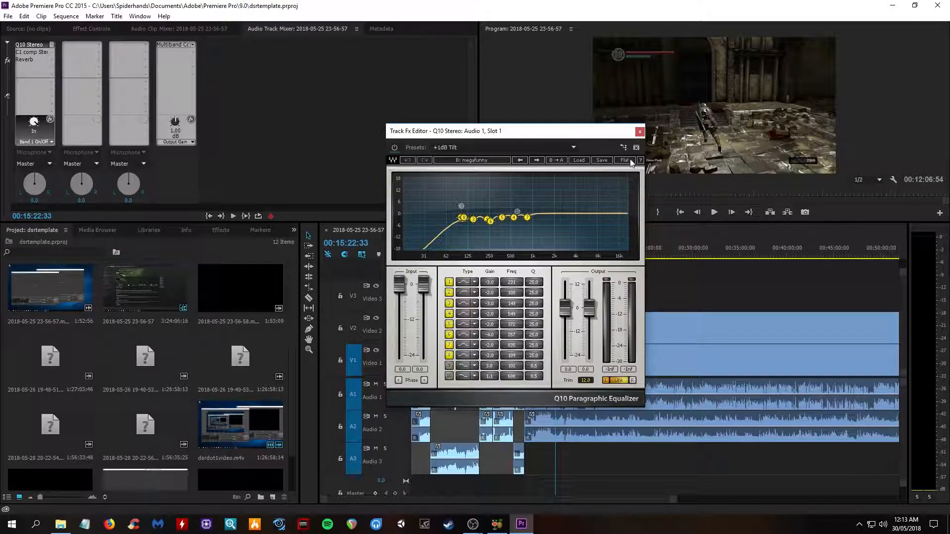
{"action": "left_click", "coordinate": [639, 132]}
{"action": "double_click", "coordinate": [29, 52]}
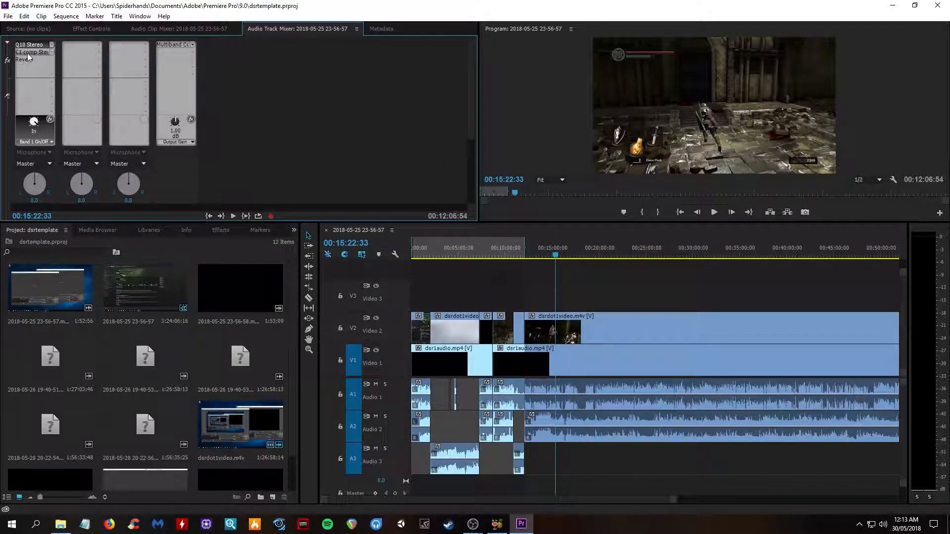
{"action": "left_click", "coordinate": [435, 165]}
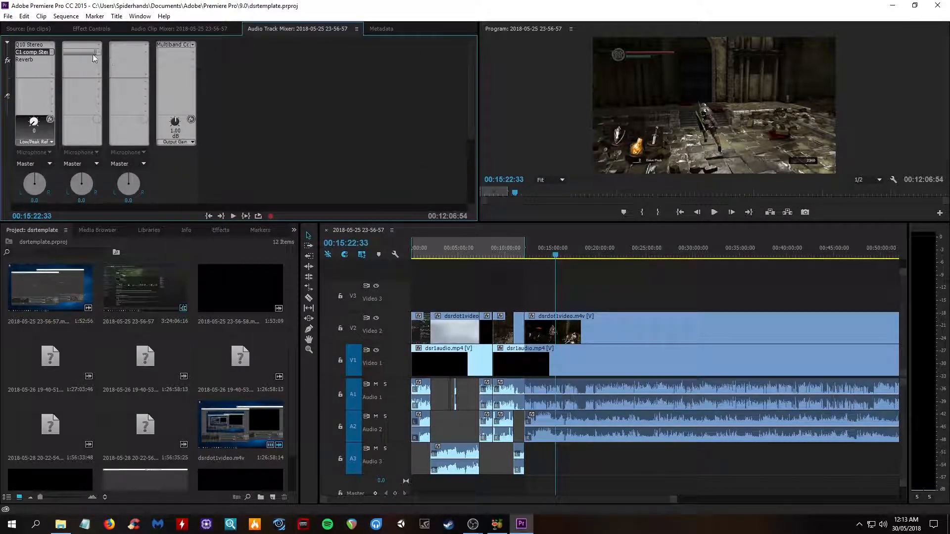
{"action": "double_click", "coordinate": [28, 60]}
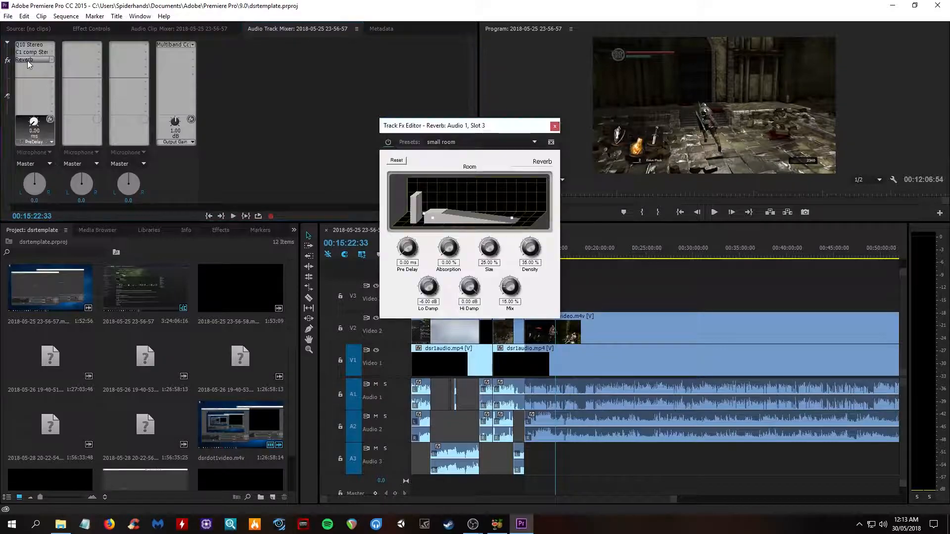
{"action": "left_click", "coordinate": [554, 126]}
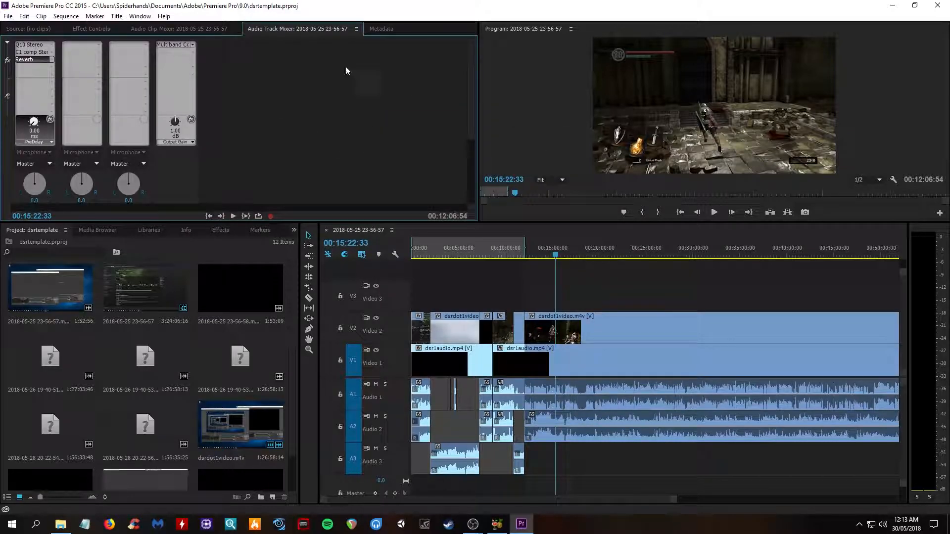
{"action": "double_click", "coordinate": [29, 58]}
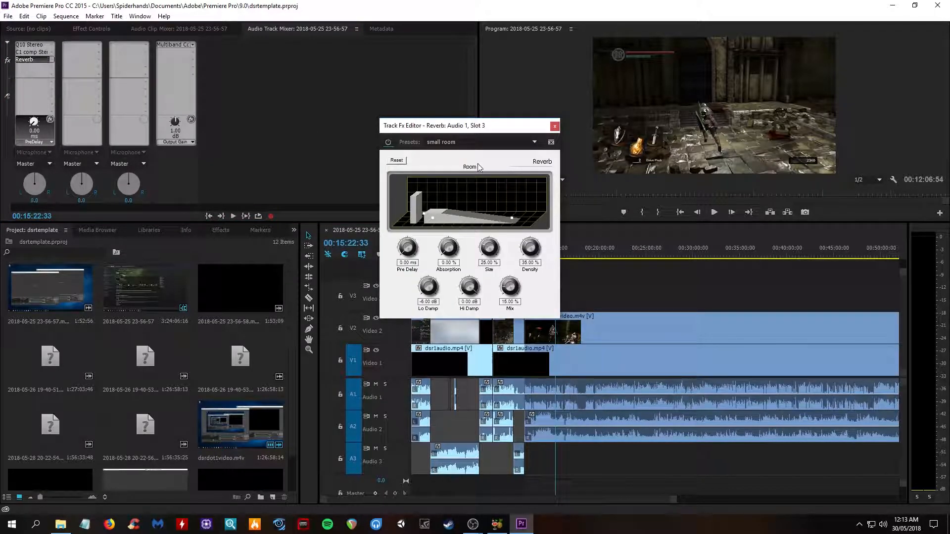
{"action": "left_click", "coordinate": [554, 125]}
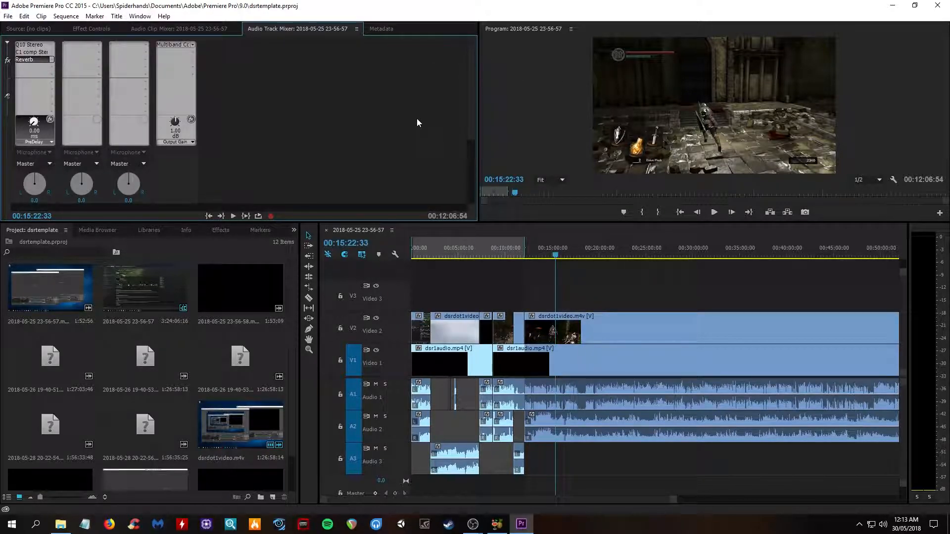
{"action": "scroll", "coordinate": [445, 122], "scroll_direction": "down", "scroll_amount": 4}
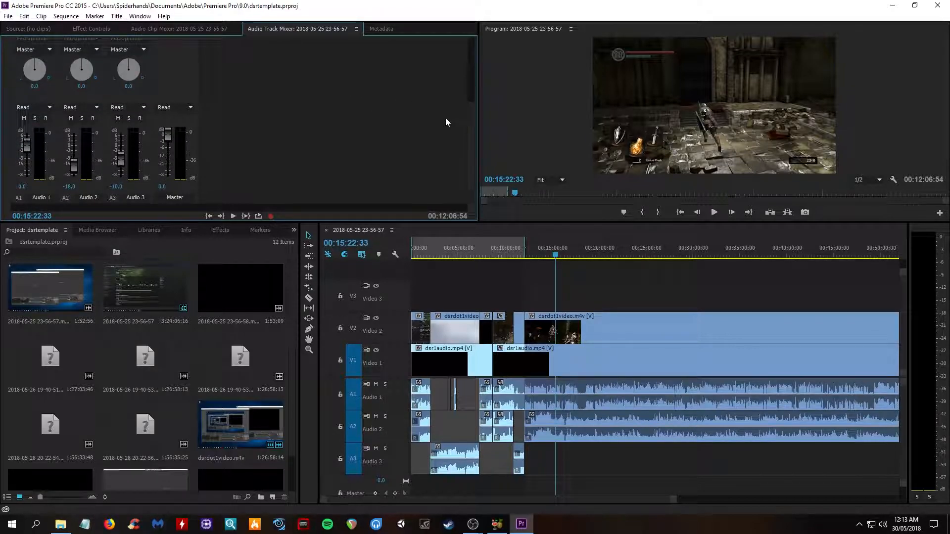
{"action": "scroll", "coordinate": [445, 118], "scroll_direction": "up", "scroll_amount": 3}
{"action": "scroll", "coordinate": [445, 117], "scroll_direction": "up", "scroll_amount": 1}
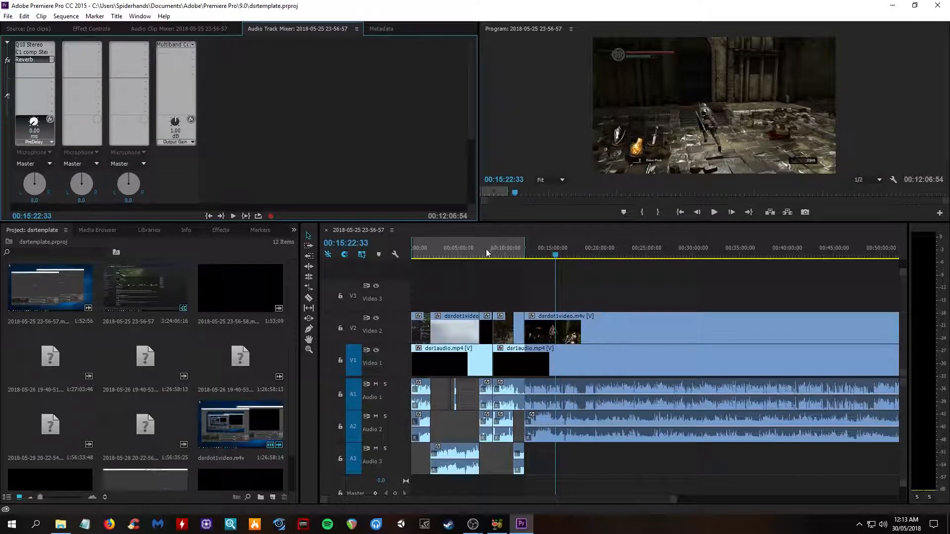
Step: Play the template sequence from 00:08:54:42 for a few seconds to hear how the processed audio sounds
{"action": "left_click_drag", "start_coordinate": [486, 249], "coordinate": [497, 251]}
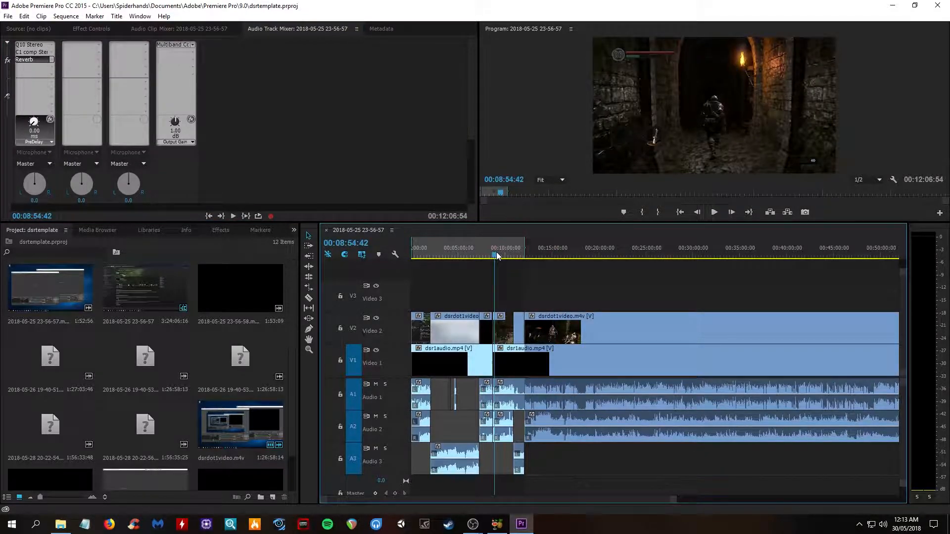
{"action": "key", "text": "space"}
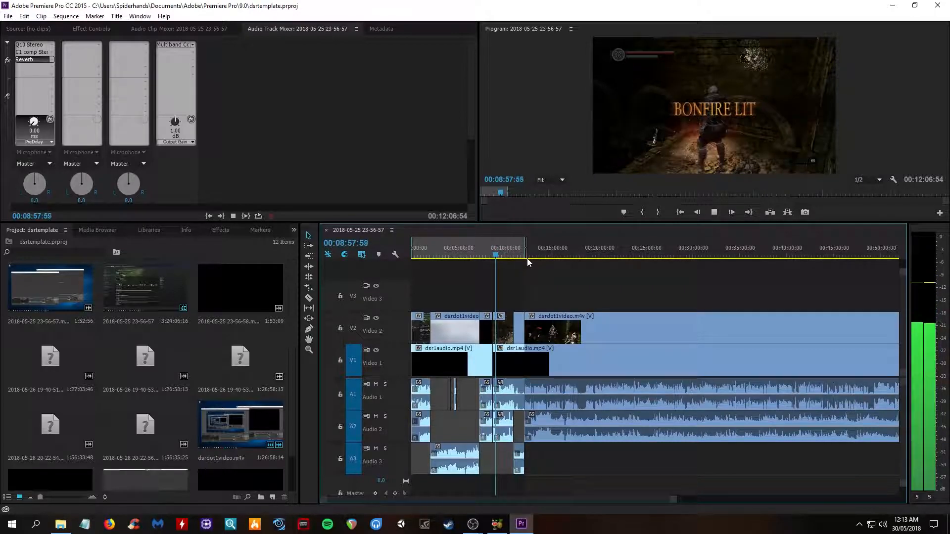
{"action": "key", "text": "space"}
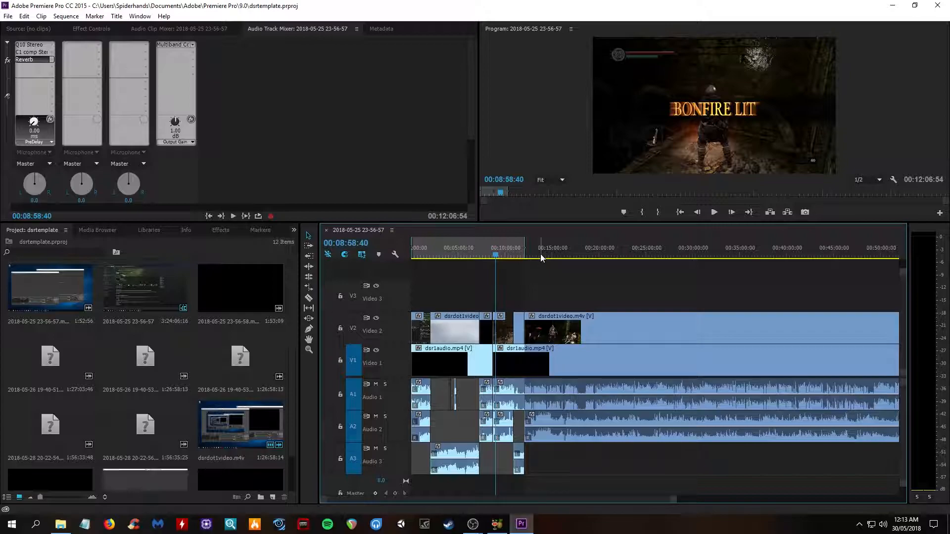
Step: Examine the settings of the C1 comp Stereo and Reverb effects on Audio 1, closing each effect editor
{"action": "left_click", "coordinate": [22, 53]}
{"action": "double_click", "coordinate": [22, 55]}
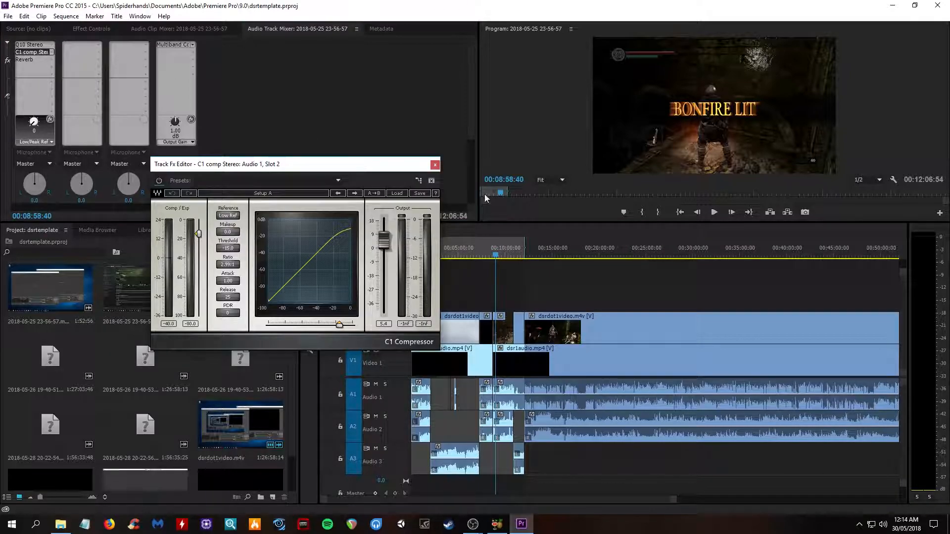
{"action": "left_click", "coordinate": [436, 165]}
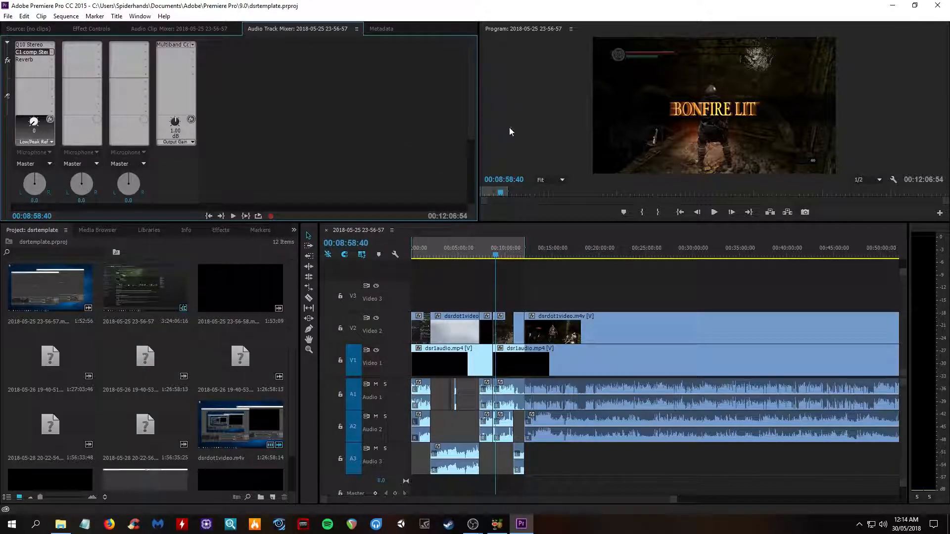
{"action": "double_click", "coordinate": [28, 60]}
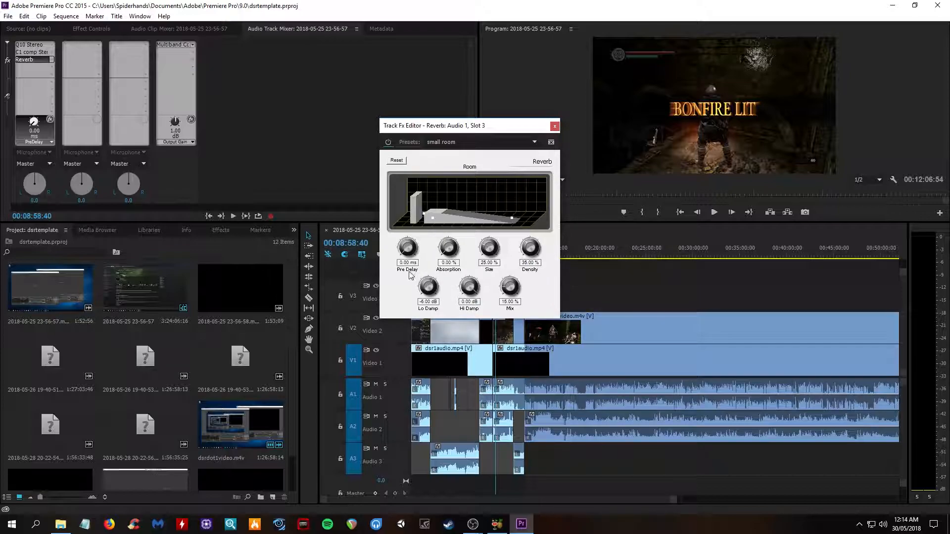
{"action": "left_click", "coordinate": [554, 126]}
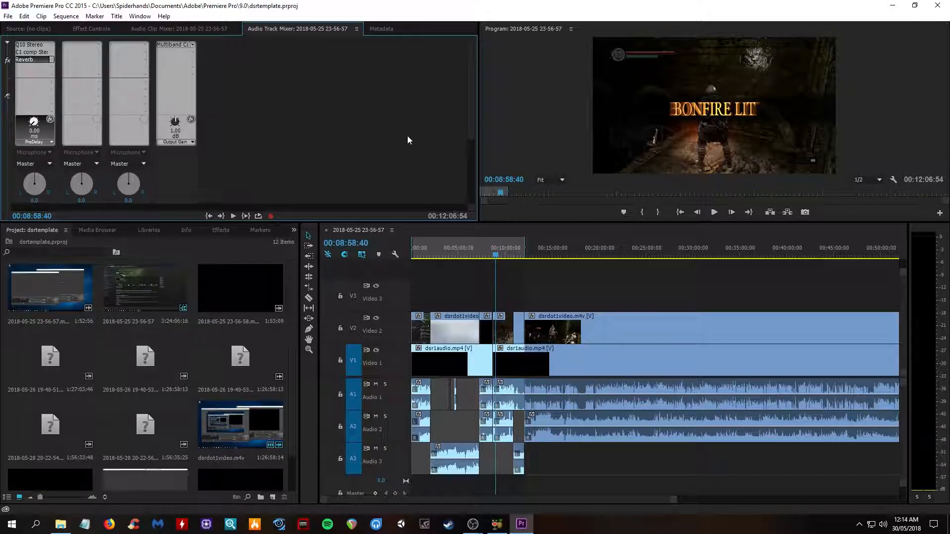
Step: Mark an In point at 00:03:38:19 in the sequence, and restore the in/out range to begin at the sequence start
{"action": "left_click", "coordinate": [447, 241]}
{"action": "right_click", "coordinate": [426, 245]}
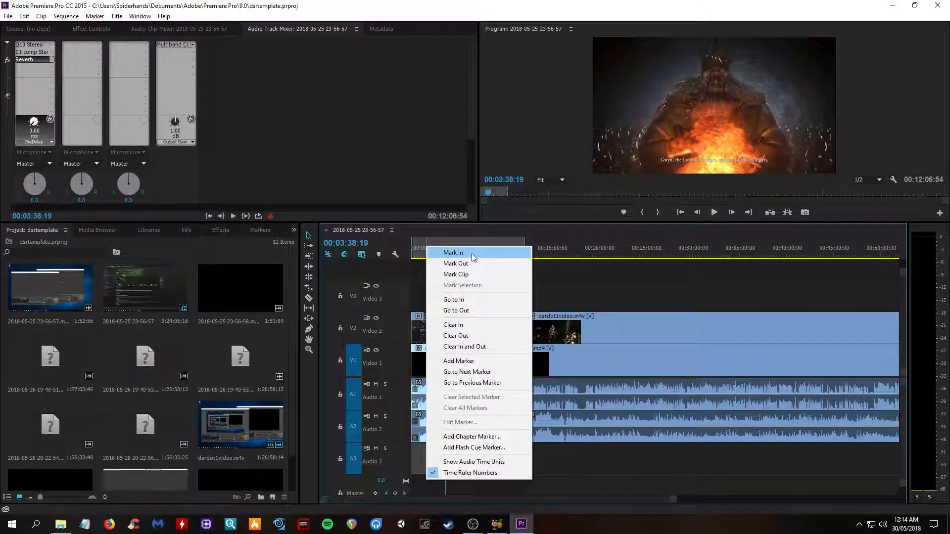
{"action": "left_click", "coordinate": [471, 253]}
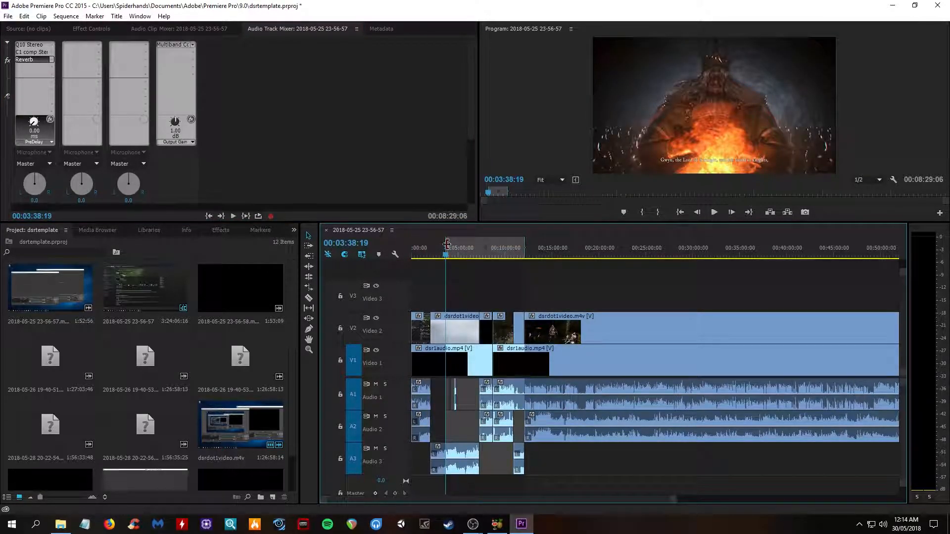
{"action": "left_click_drag", "start_coordinate": [447, 245], "coordinate": [365, 243]}
{"action": "right_click", "coordinate": [509, 246]}
{"action": "left_click", "coordinate": [524, 256]}
{"action": "left_click_drag", "start_coordinate": [447, 239], "coordinate": [525, 256]}
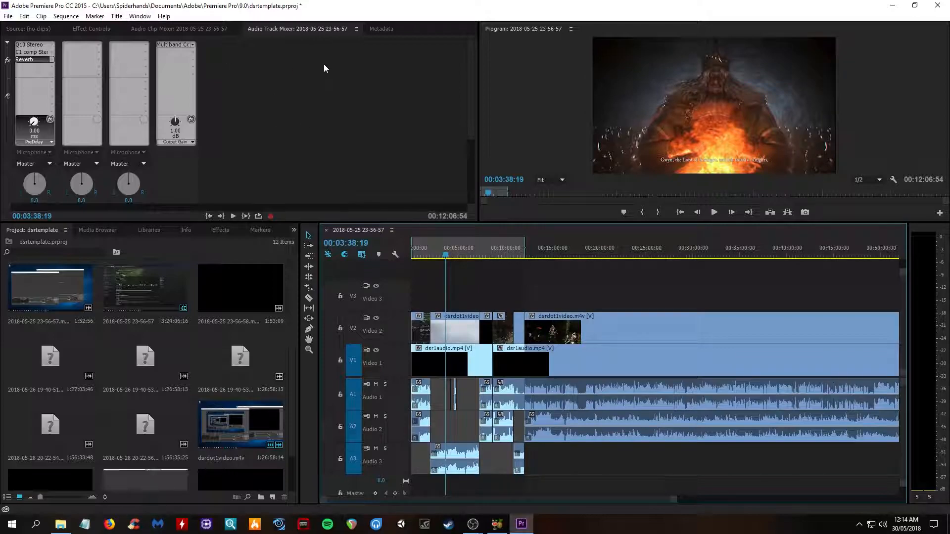
Step: Hide the effects and sends area of the Audio Track Mixer and show it again
{"action": "left_click", "coordinate": [8, 42]}
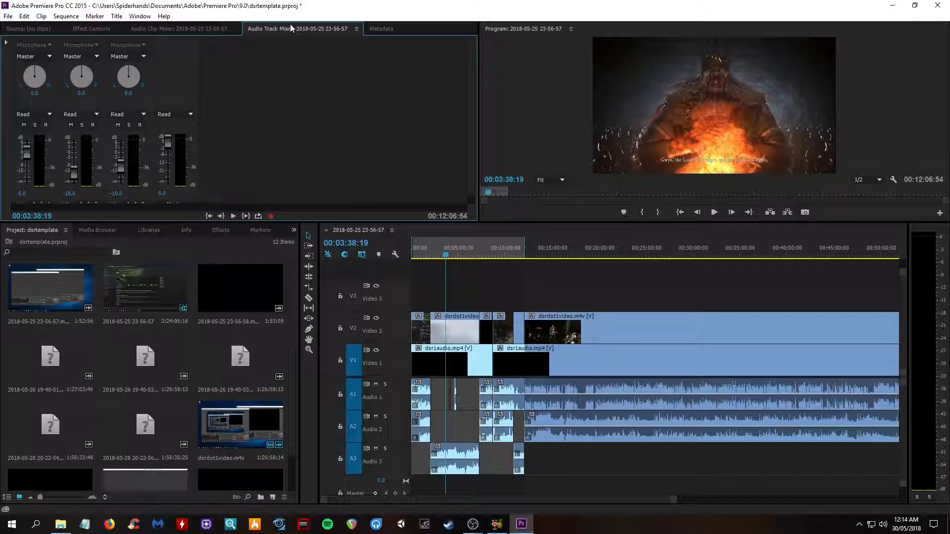
{"action": "left_click", "coordinate": [7, 44]}
{"action": "left_click", "coordinate": [7, 45]}
{"action": "left_click", "coordinate": [7, 44]}
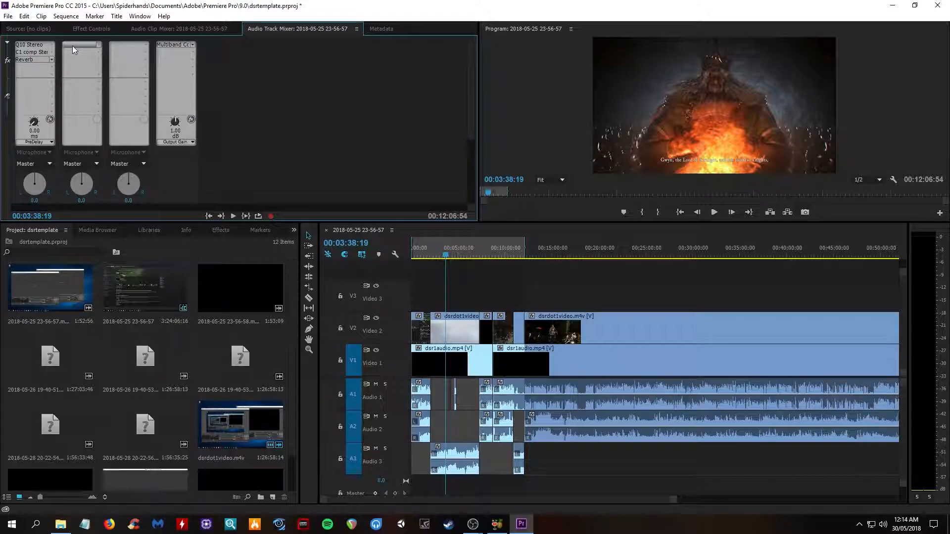
Step: Browse the effects available for Audio 2, including the Waves VST plugins, without adding one
{"action": "left_click", "coordinate": [98, 43]}
{"action": "mouse_move", "coordinate": [123, 144]}
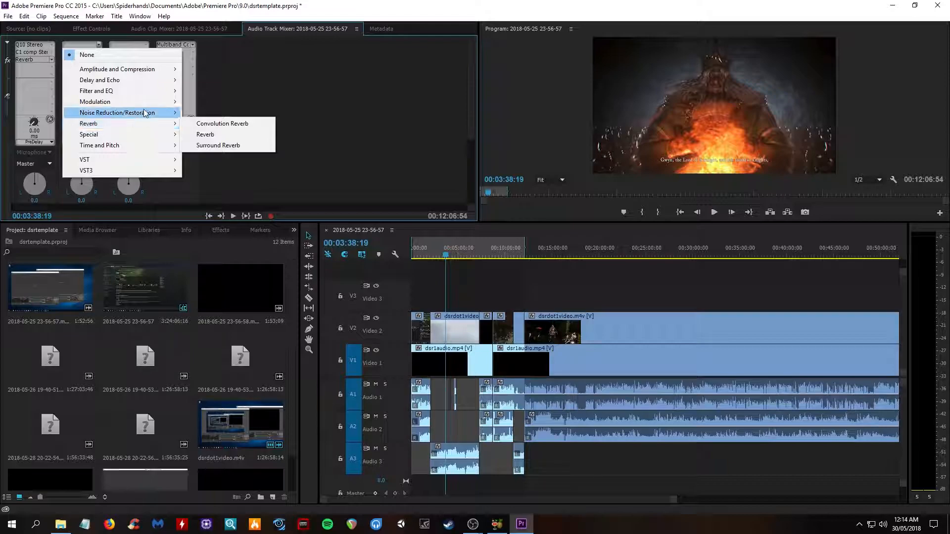
{"action": "mouse_move", "coordinate": [145, 113]}
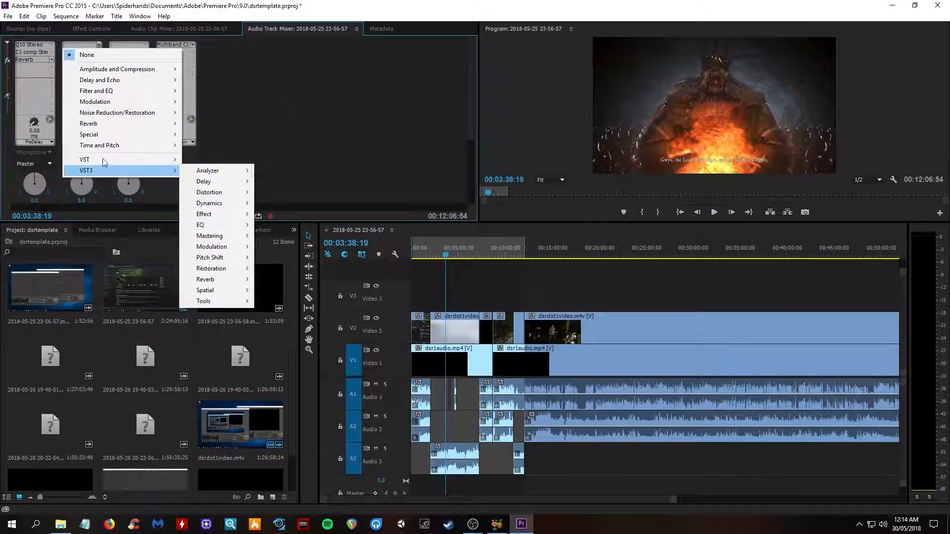
{"action": "mouse_move", "coordinate": [216, 163]}
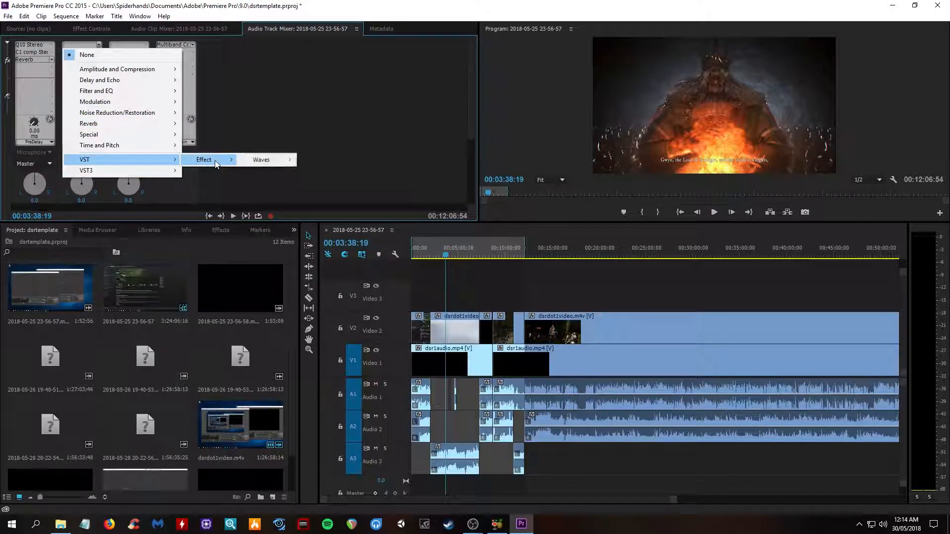
{"action": "mouse_move", "coordinate": [244, 156]}
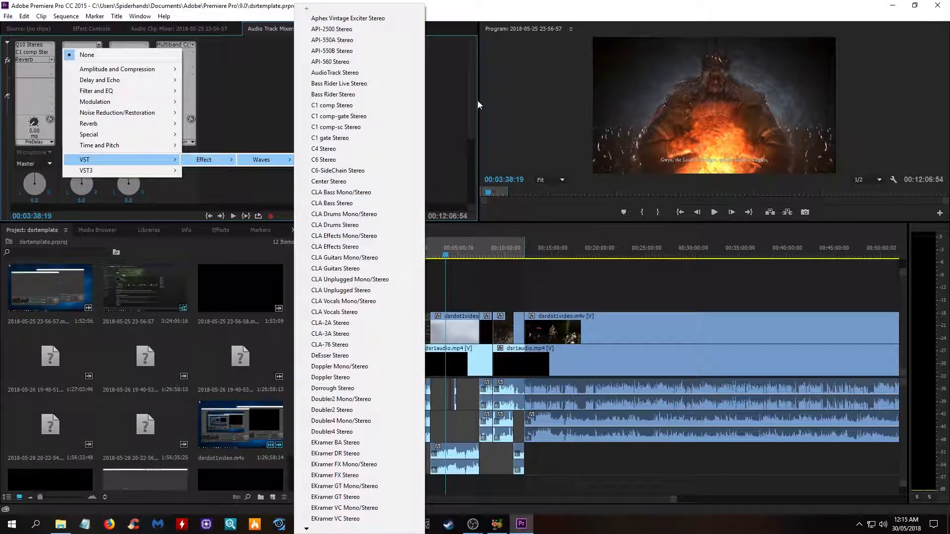
{"action": "left_click", "coordinate": [472, 3]}
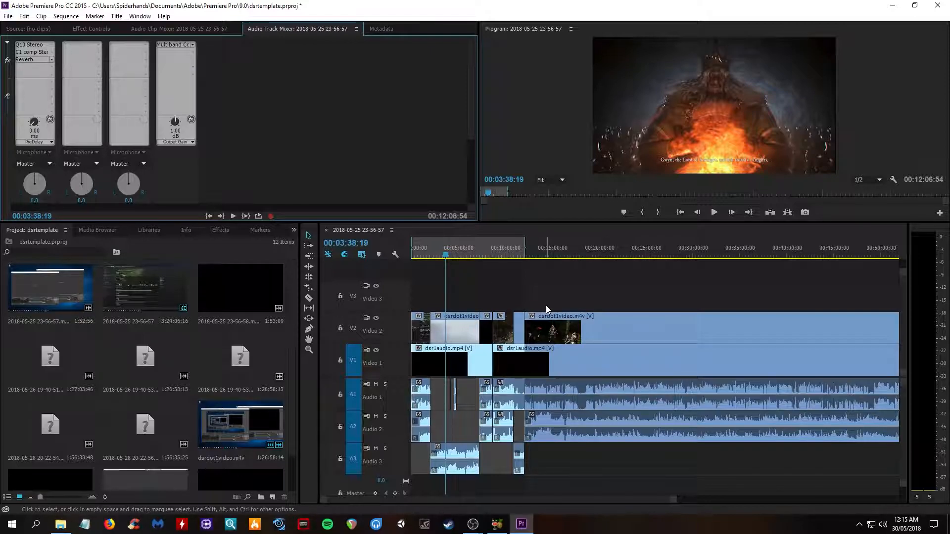
{"action": "scroll", "coordinate": [207, 334], "scroll_direction": "down", "scroll_amount": 1}
{"action": "scroll", "coordinate": [205, 349], "scroll_direction": "up", "scroll_amount": 1}
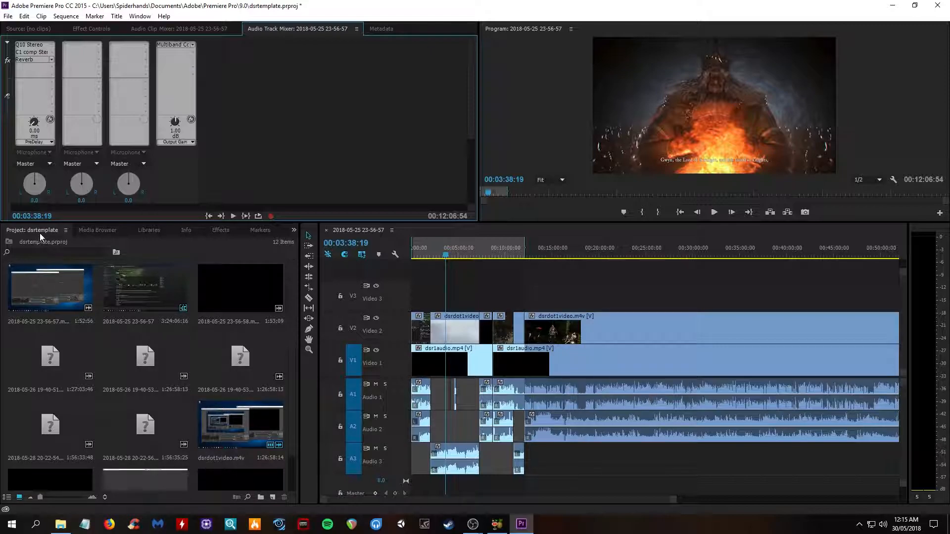
{"action": "scroll", "coordinate": [197, 342], "scroll_direction": "down", "scroll_amount": 1}
{"action": "scroll", "coordinate": [219, 369], "scroll_direction": "up", "scroll_amount": 1}
{"action": "scroll", "coordinate": [254, 364], "scroll_direction": "down", "scroll_amount": 1}
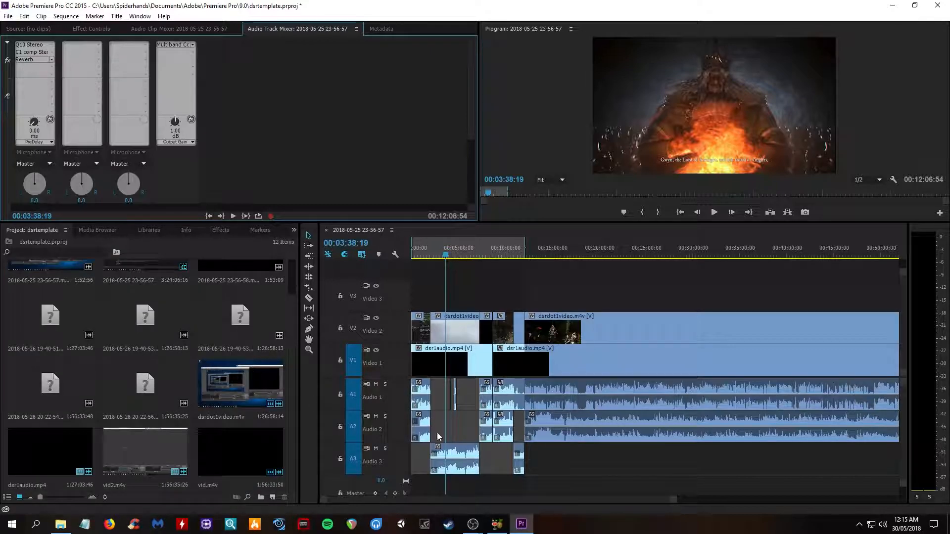
{"action": "left_click_drag", "start_coordinate": [587, 498], "coordinate": [511, 491]}
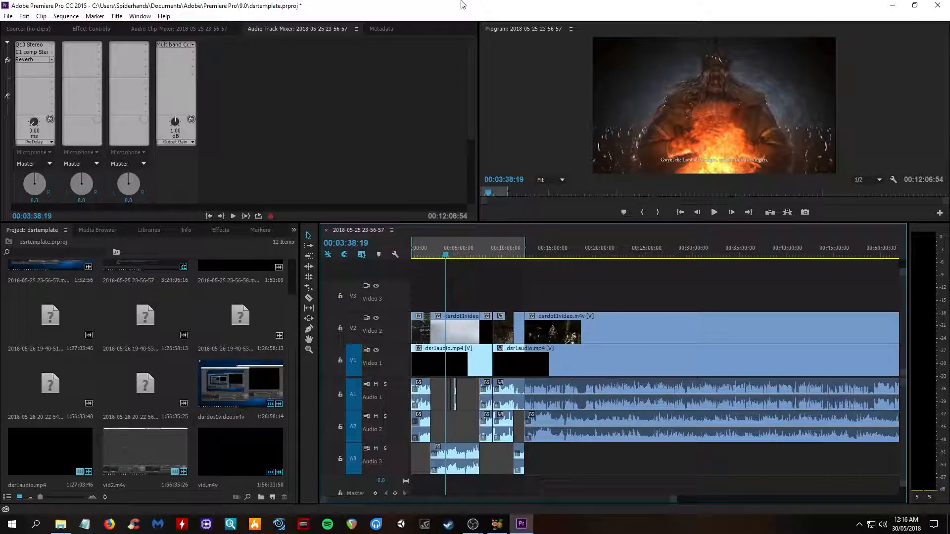
Step: Review the timeline display options and the playback resolution choices for the program preview without changing them
{"action": "left_click", "coordinate": [395, 254]}
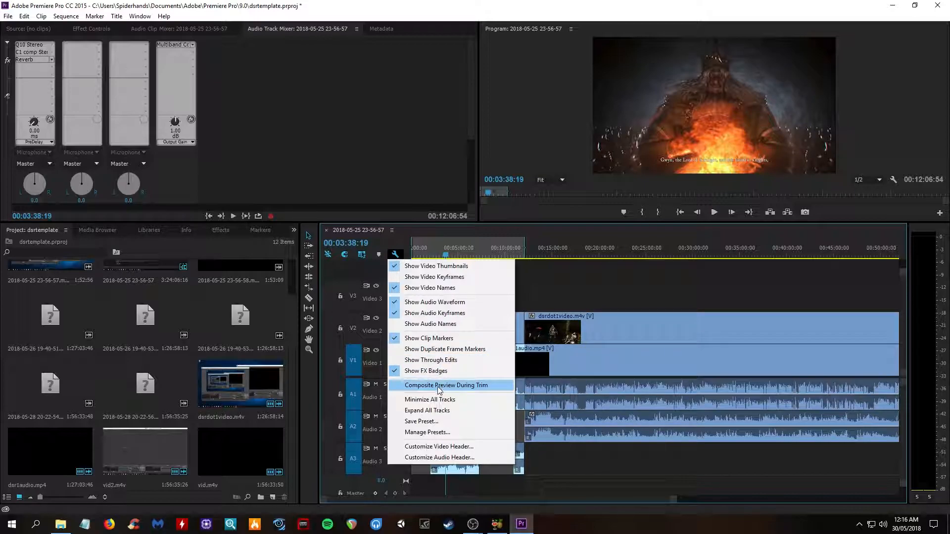
{"action": "left_click", "coordinate": [398, 254]}
{"action": "left_click", "coordinate": [398, 253]}
{"action": "left_click", "coordinate": [403, 240]}
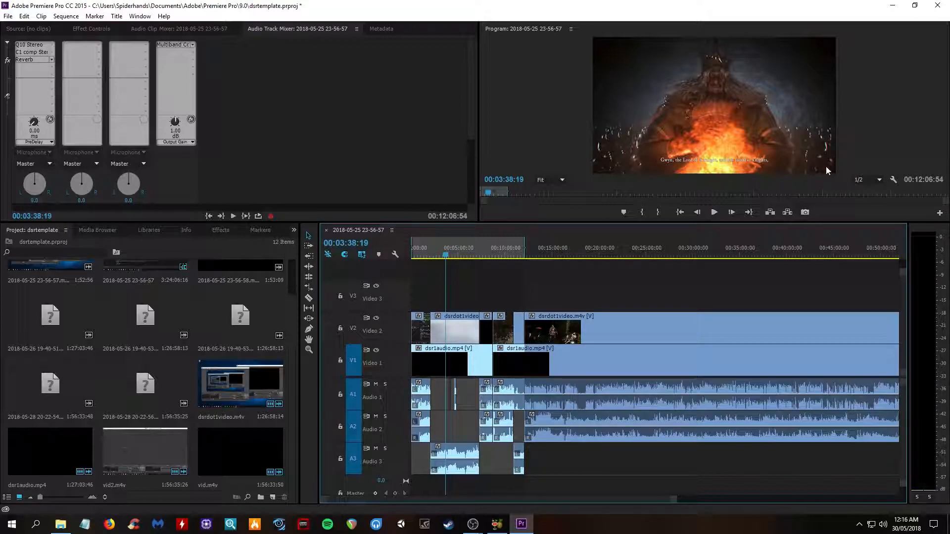
{"action": "left_click", "coordinate": [858, 179]}
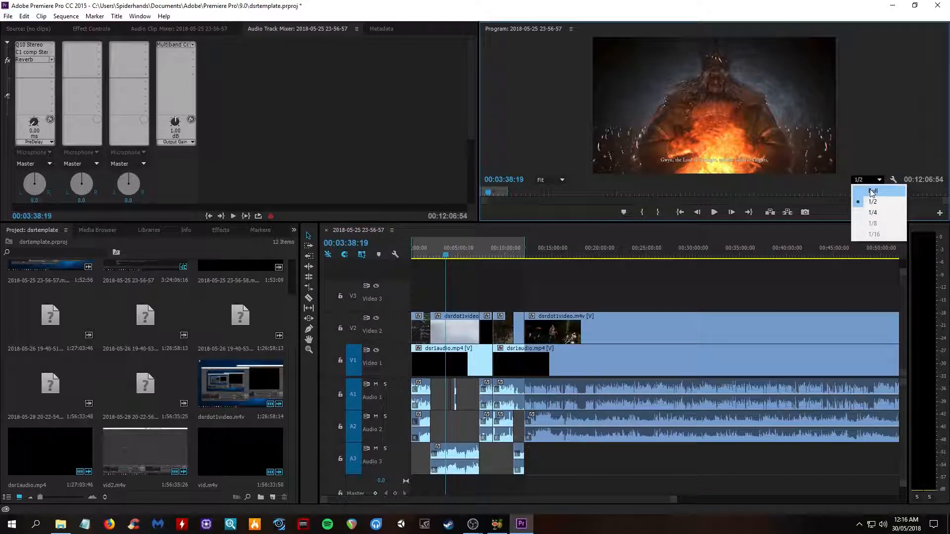
{"action": "left_click", "coordinate": [868, 167]}
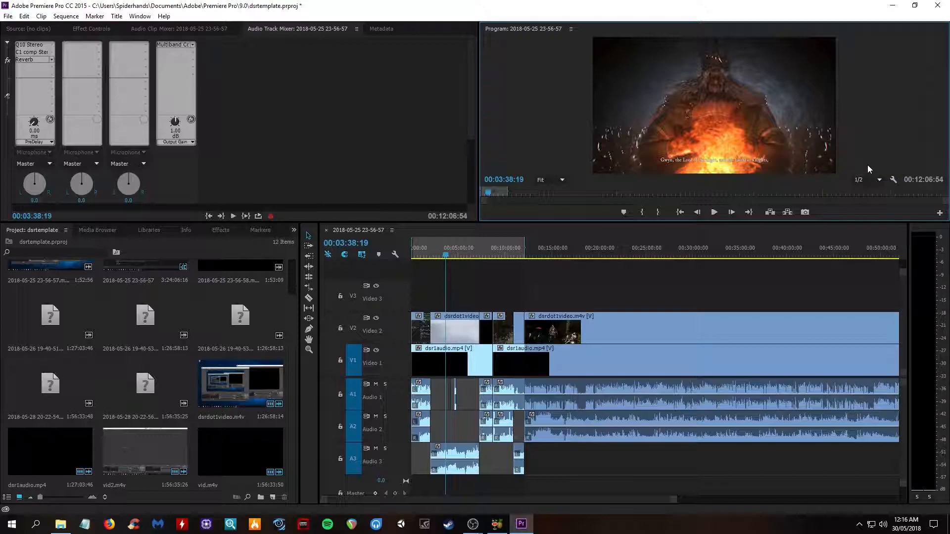
{"action": "left_click", "coordinate": [856, 179]}
{"action": "left_click", "coordinate": [874, 146]}
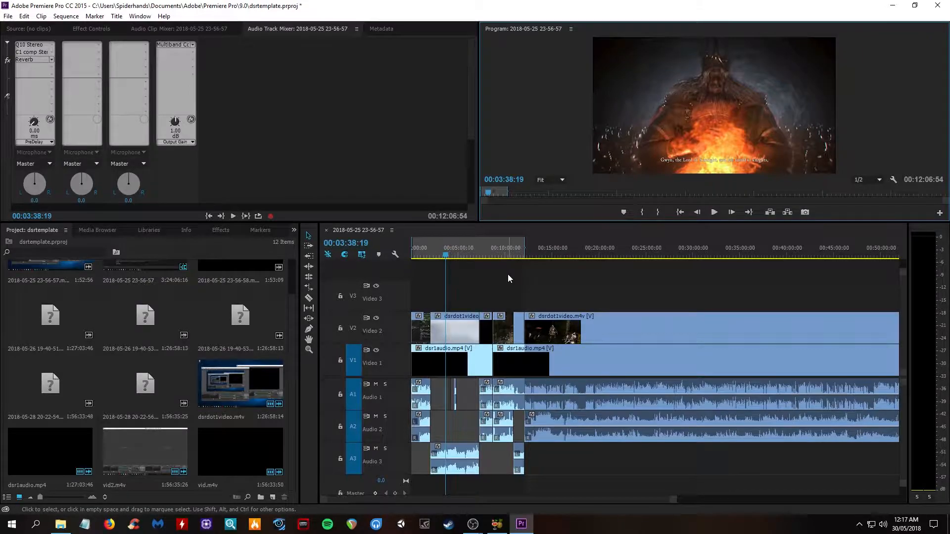
Step: Open the export settings for the marked sequence range and set the preview to 00:00:00:00
{"action": "key", "text": "ctrl+m"}
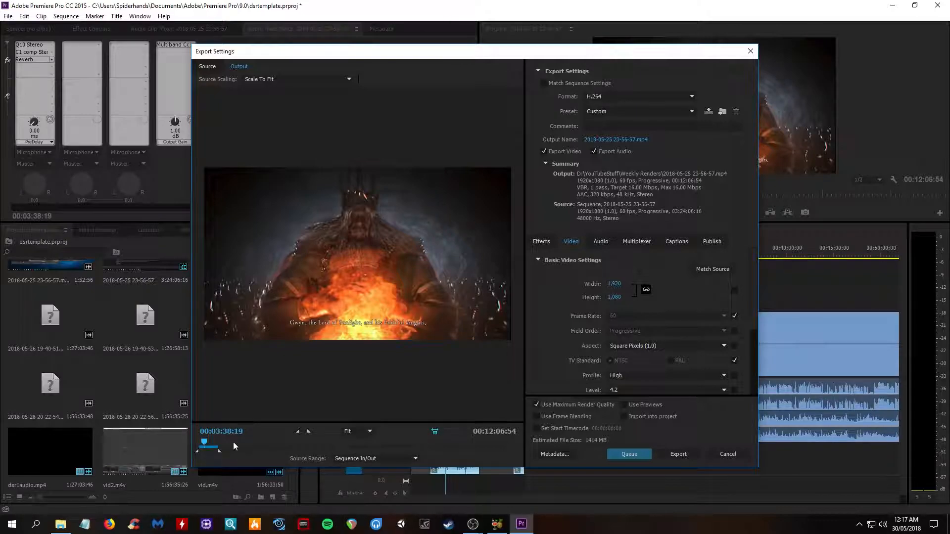
{"action": "left_click_drag", "start_coordinate": [204, 443], "coordinate": [198, 443]}
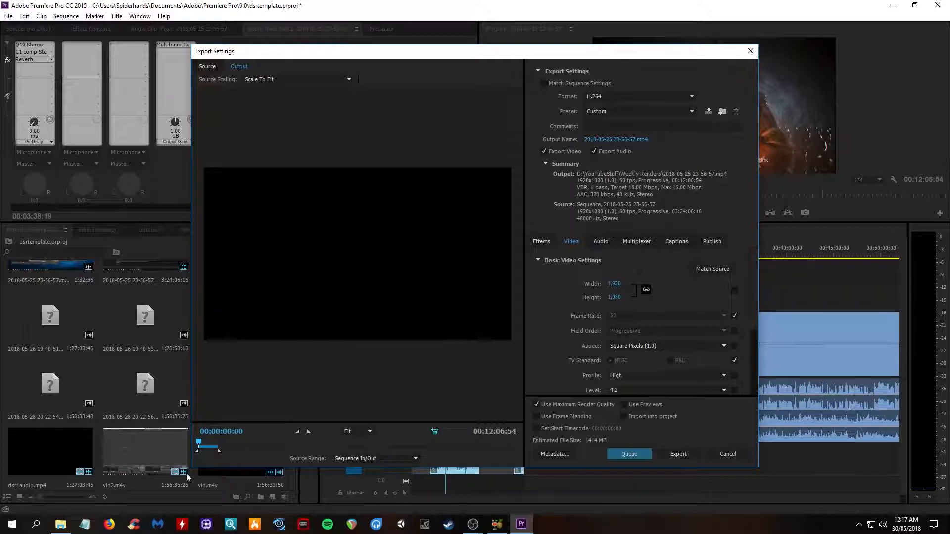
{"action": "left_click_drag", "start_coordinate": [584, 51], "coordinate": [576, 70]}
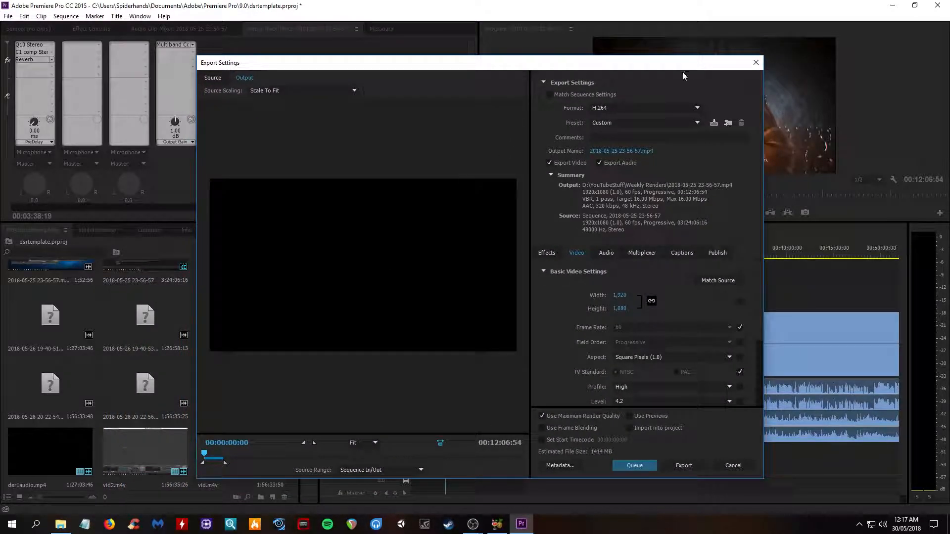
Step: Apply the YouTube 1080p HD preset to the H.264 export and enable Use Maximum Render Quality
{"action": "left_click", "coordinate": [634, 120]}
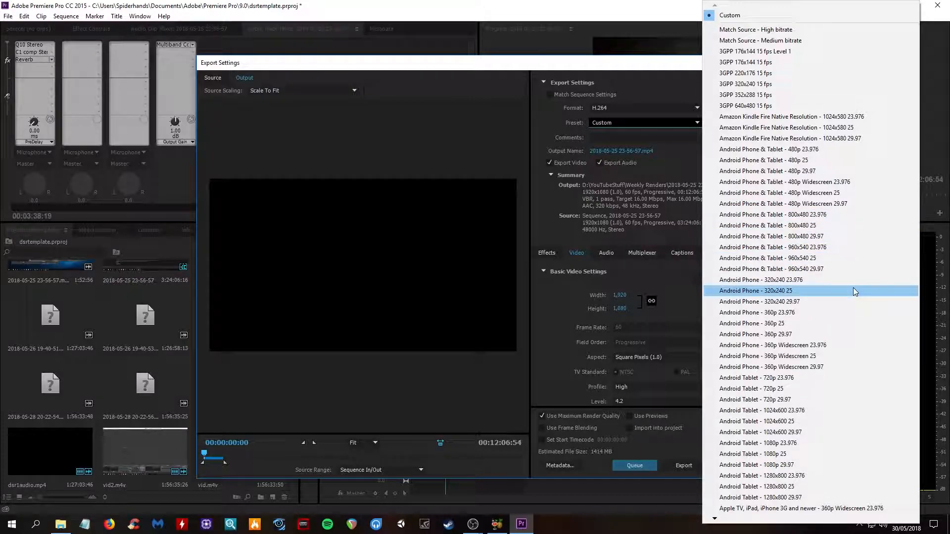
{"action": "key", "text": "y"}
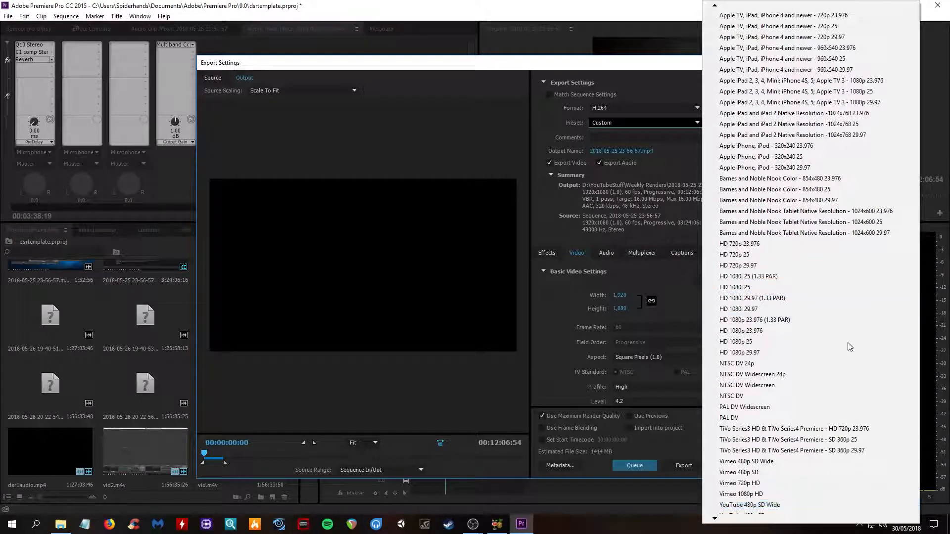
{"action": "mouse_move", "coordinate": [749, 515]}
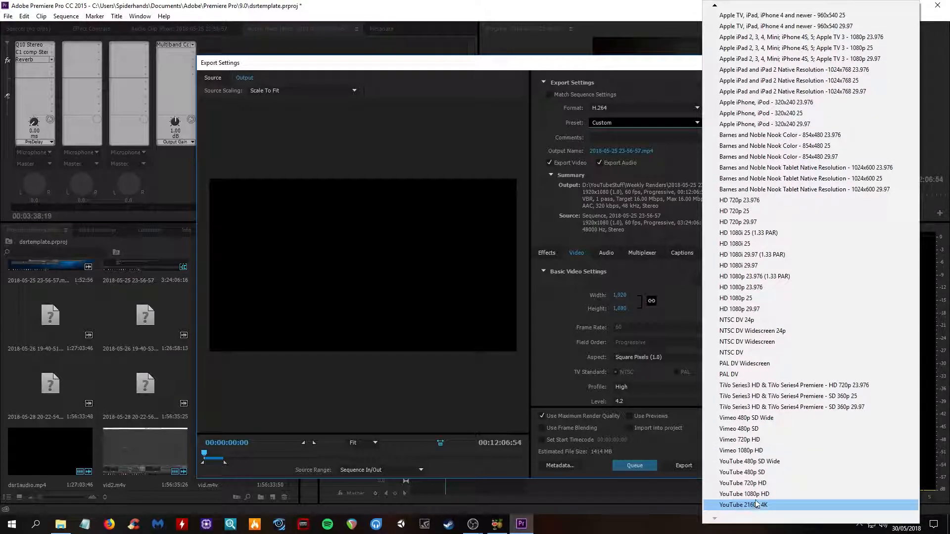
{"action": "left_click", "coordinate": [758, 491]}
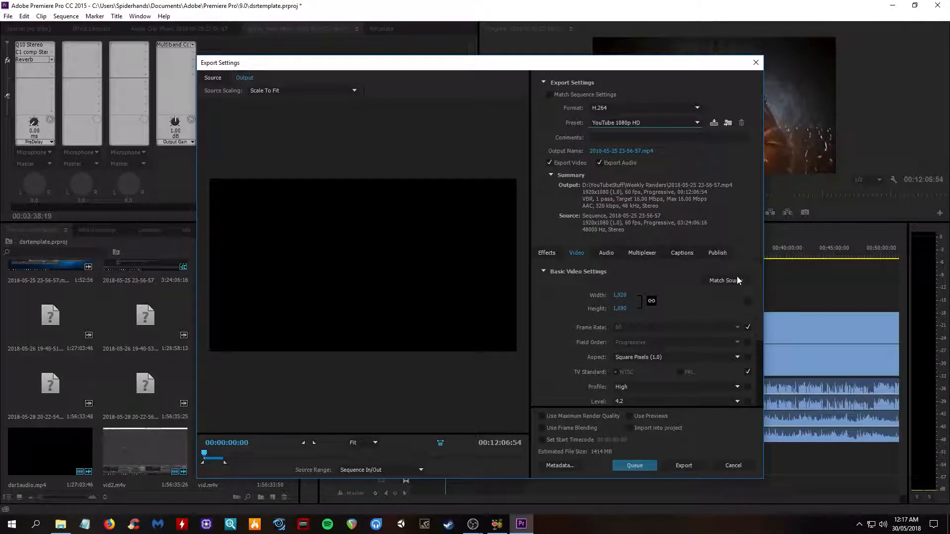
{"action": "left_click", "coordinate": [570, 417]}
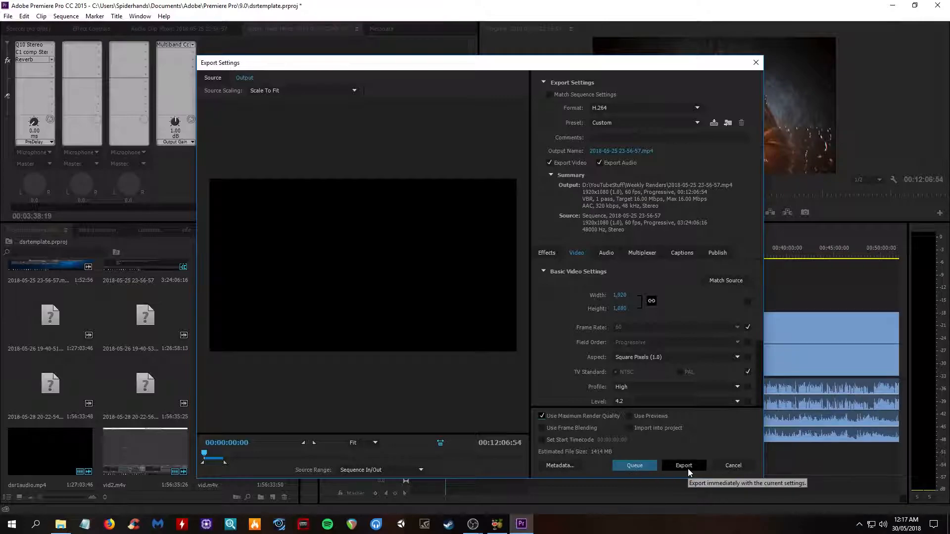
{"action": "left_click", "coordinate": [653, 400]}
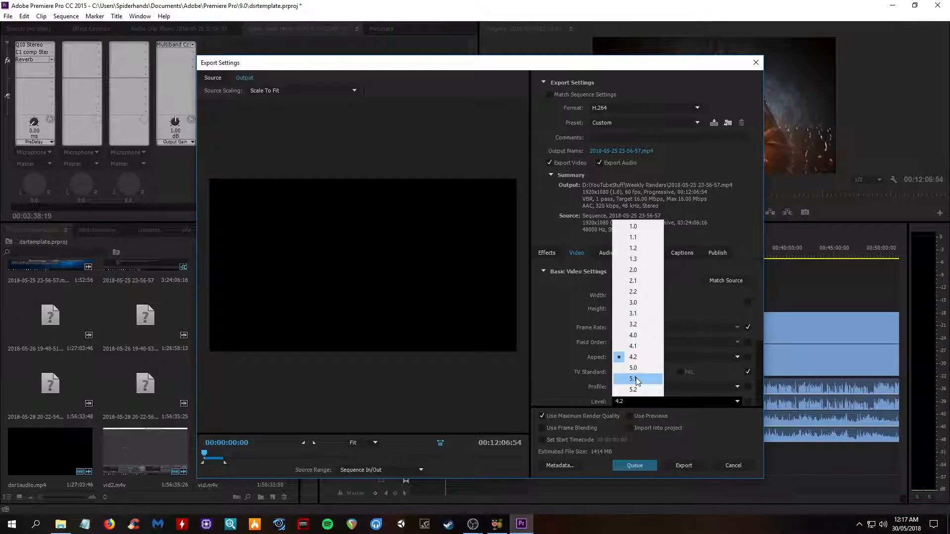
{"action": "left_click", "coordinate": [682, 300]}
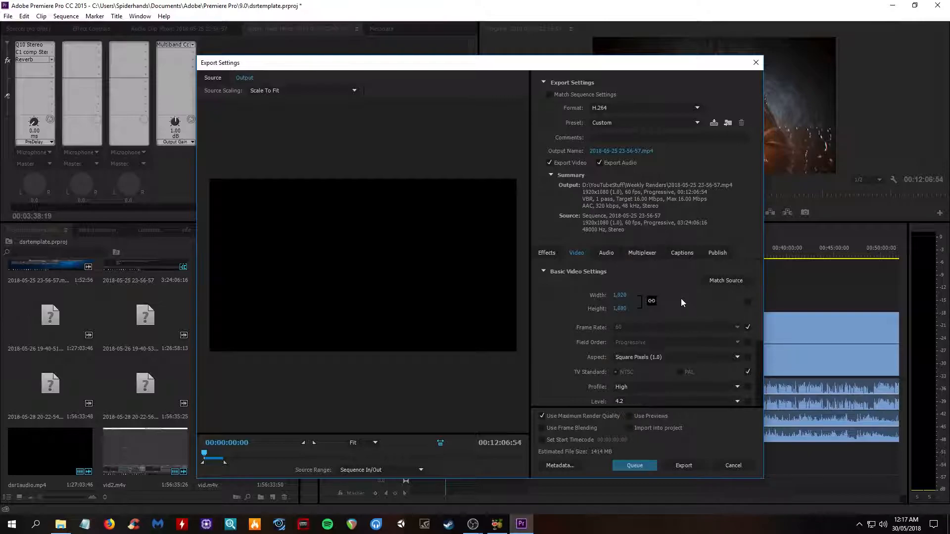
Step: Set the export's video level to 5.1 and save the export settings as a preset named "my way of rendering top vidz yo"
{"action": "left_click", "coordinate": [627, 399]}
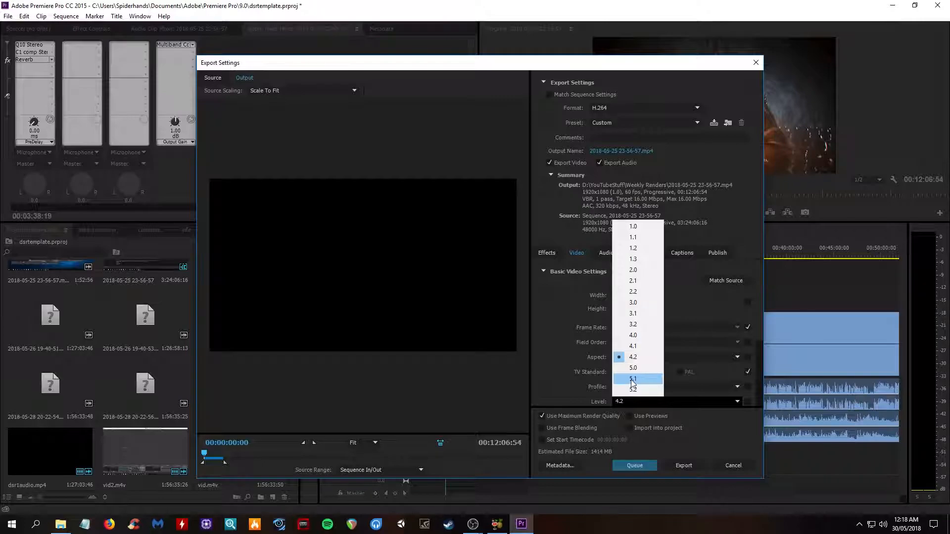
{"action": "left_click", "coordinate": [632, 379]}
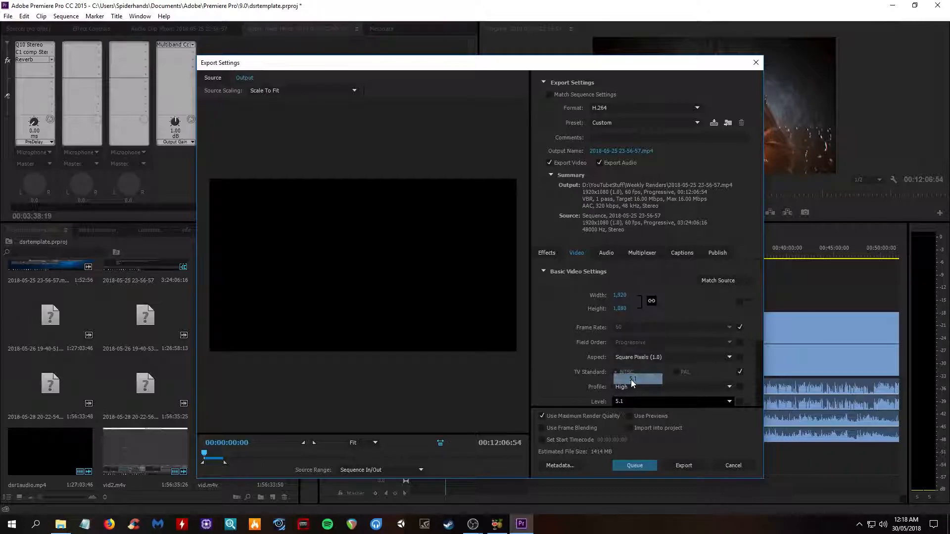
{"action": "left_click", "coordinate": [713, 123]}
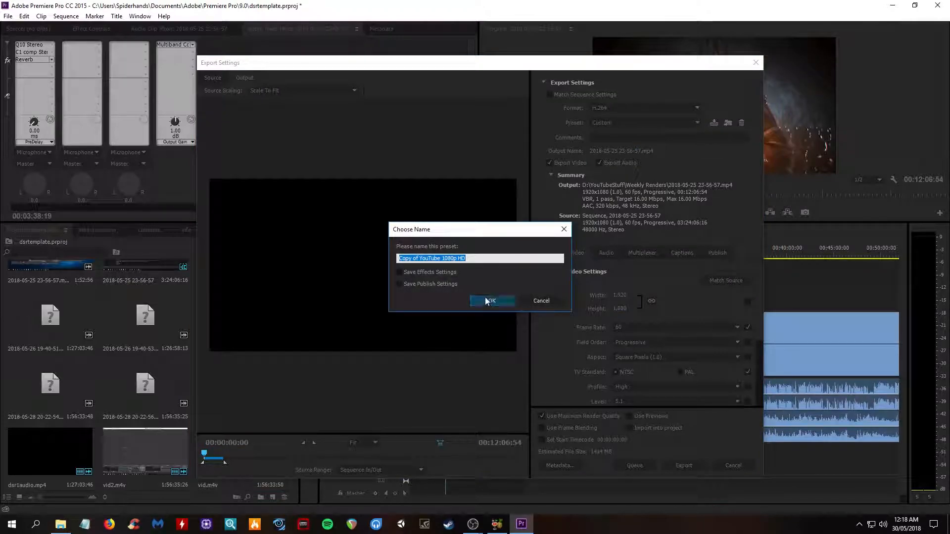
{"action": "key", "text": "BackSpace"}
{"action": "type", "text": "my way"}
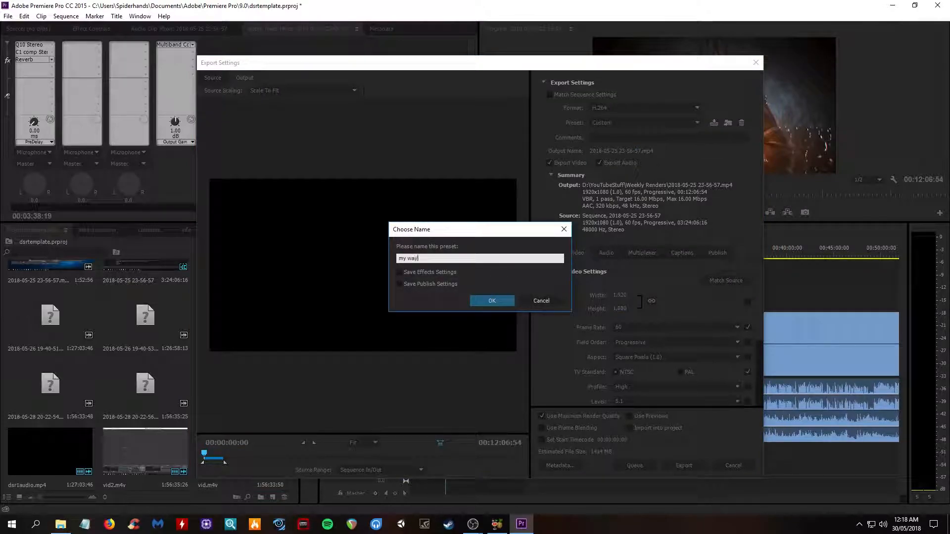
{"action": "type", "text": " of rendering top vidz yo"}
{"action": "key", "text": "Return"}
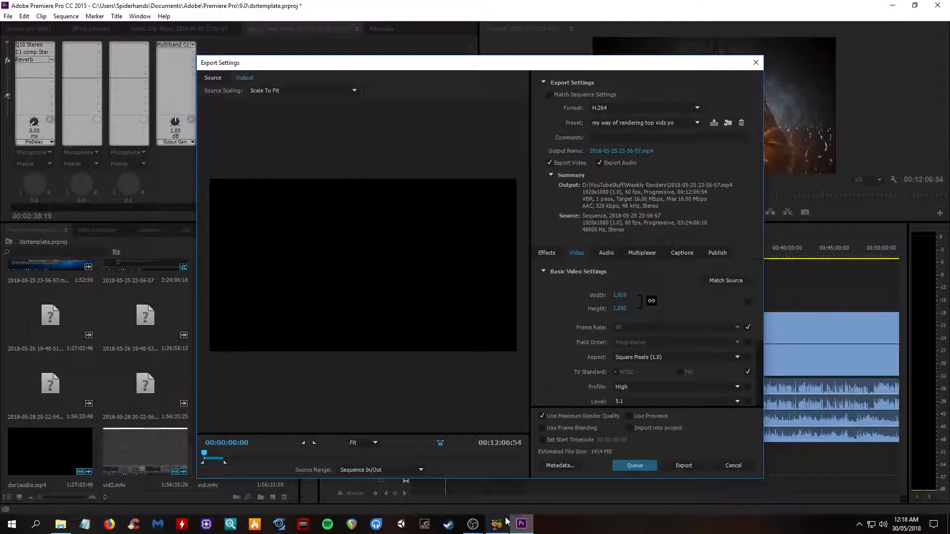
Step: Check HandBrake's video encoder settings and close it, and review the audio export settings in Premiere Pro
{"action": "left_click", "coordinate": [473, 524]}
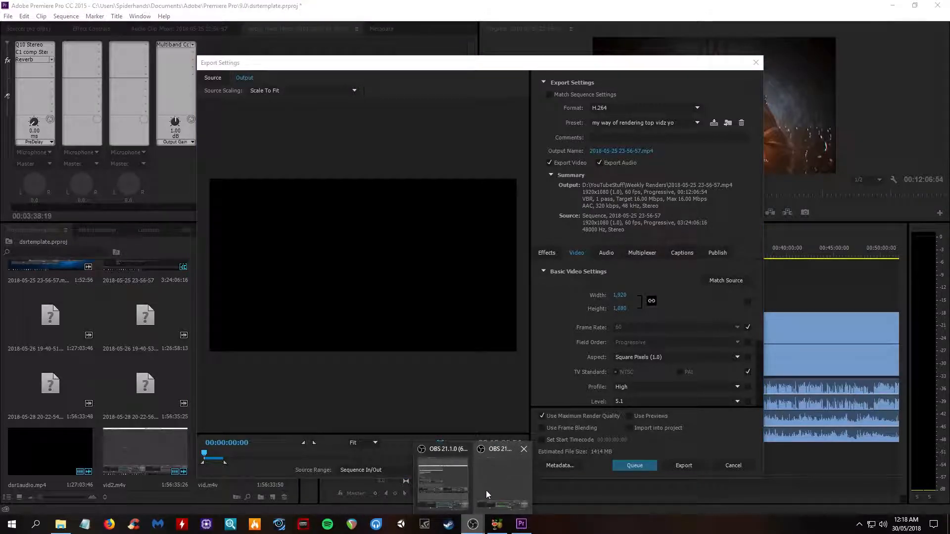
{"action": "left_click", "coordinate": [502, 530]}
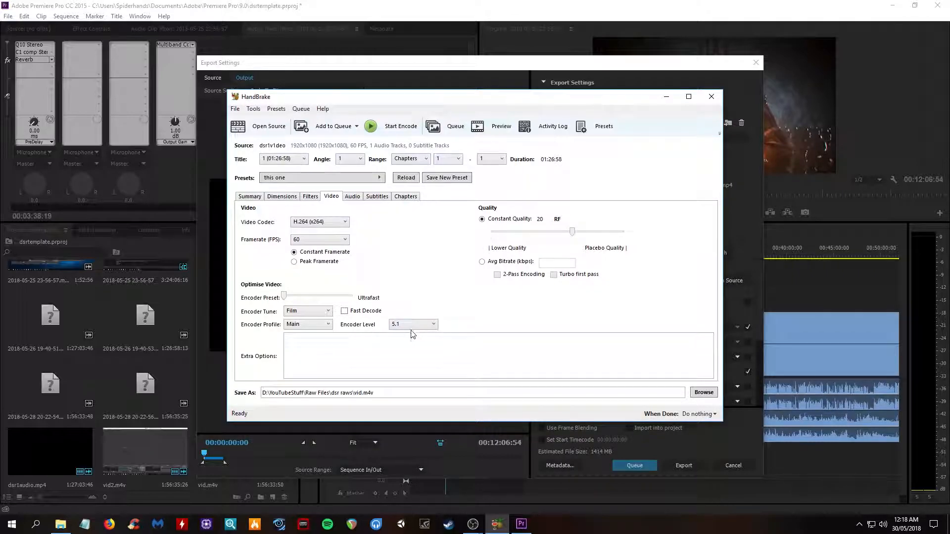
{"action": "left_click", "coordinate": [712, 99]}
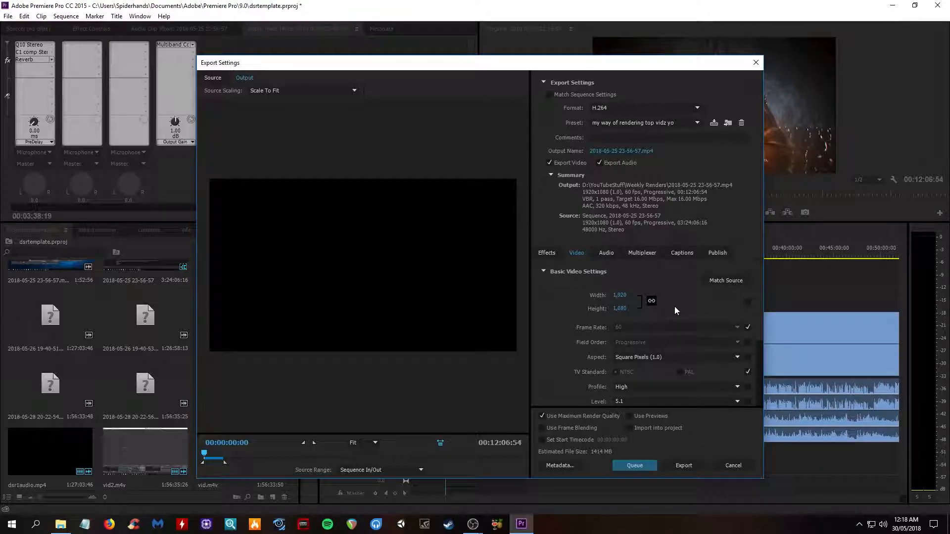
{"action": "left_click", "coordinate": [608, 253]}
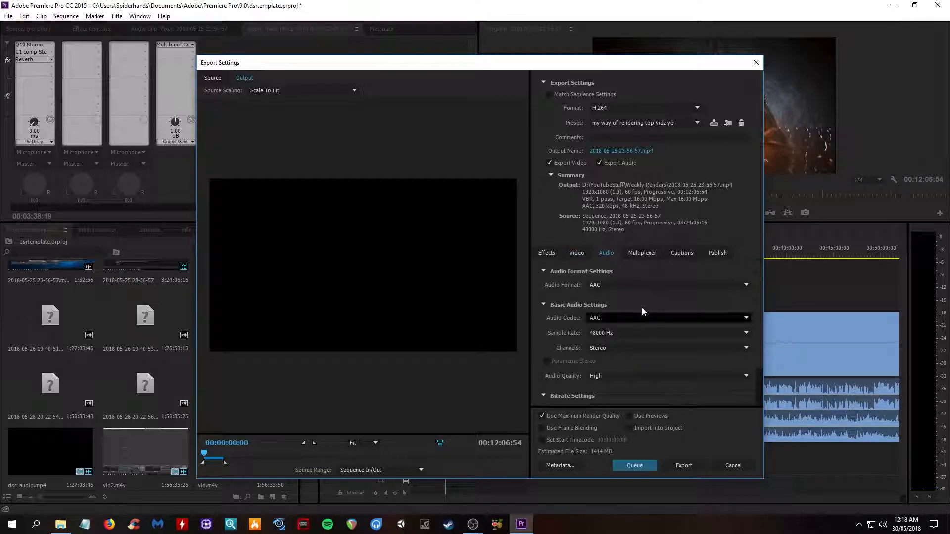
{"action": "left_click", "coordinate": [574, 253]}
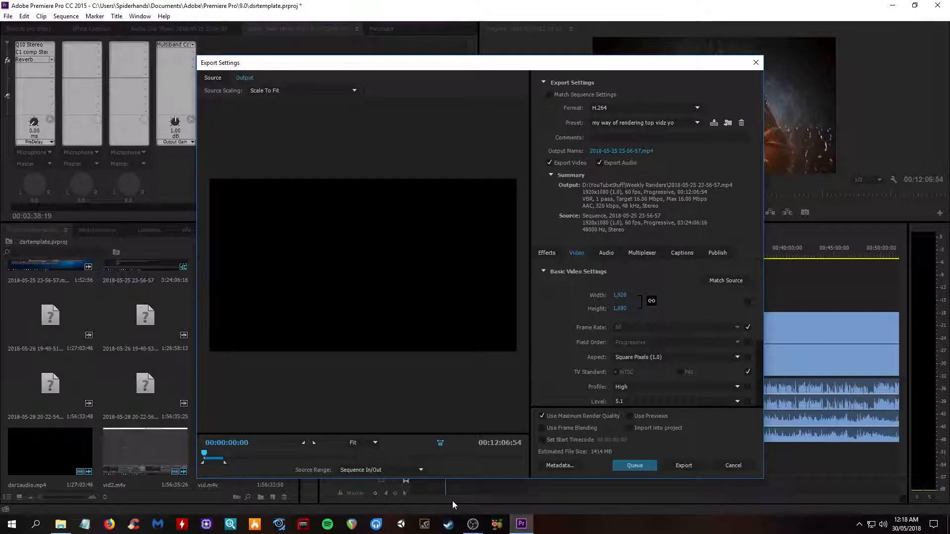
Step: Open HandBrake, dismiss the source selection and load trial.m4v from the dsr raws folder as the source
{"action": "mouse_move", "coordinate": [473, 525]}
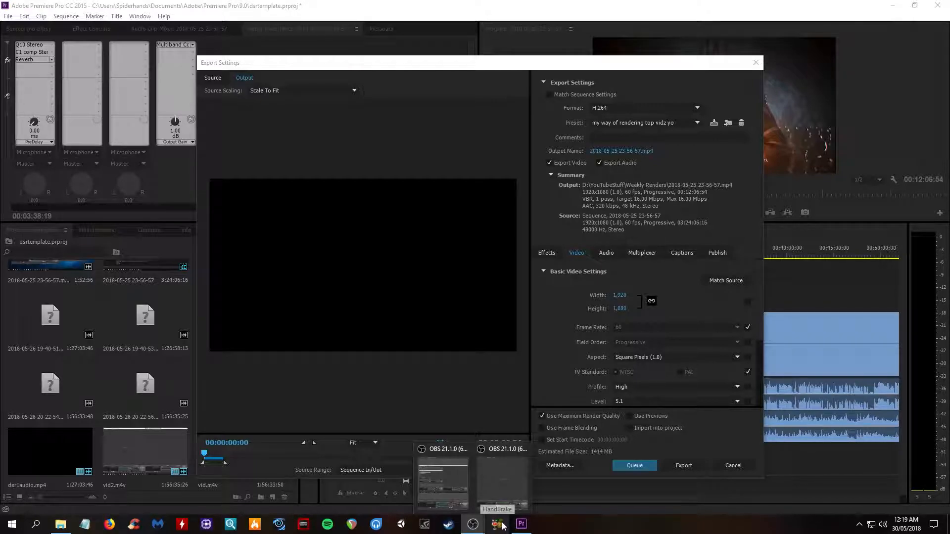
{"action": "left_click", "coordinate": [500, 524]}
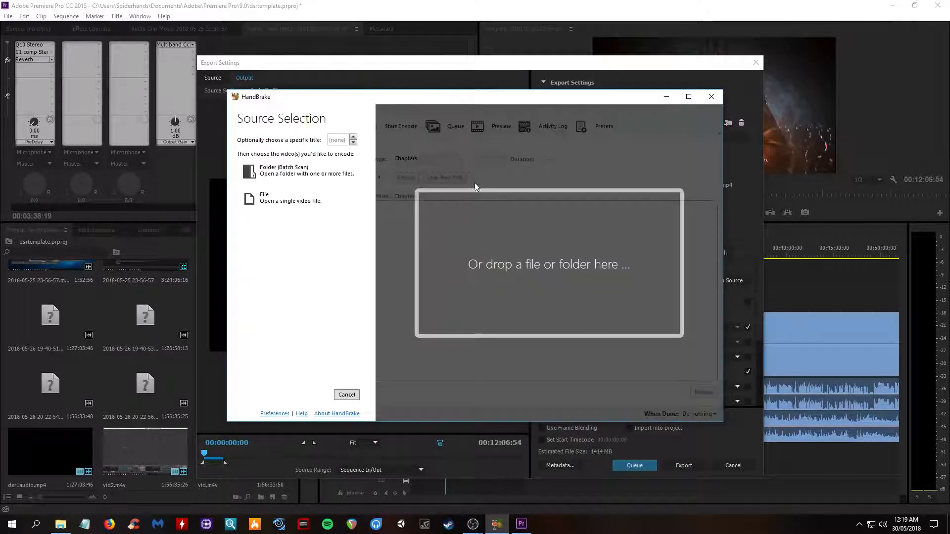
{"action": "left_click", "coordinate": [346, 395]}
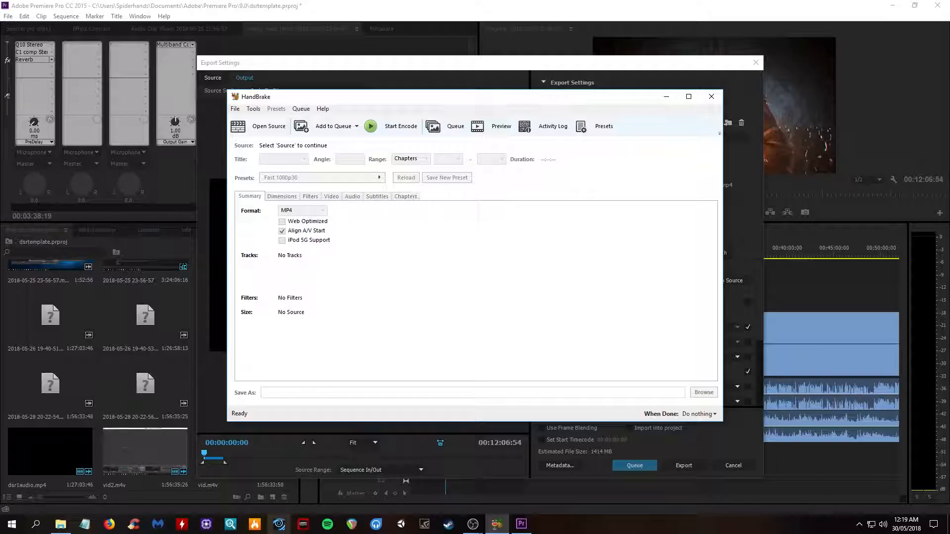
{"action": "left_click", "coordinate": [60, 524]}
{"action": "left_click_drag", "start_coordinate": [608, 185], "coordinate": [391, 185]}
Step: Review the audio and video encoding settings, apply the custom preset "this one", and close HandBrake
{"action": "left_click", "coordinate": [353, 196]}
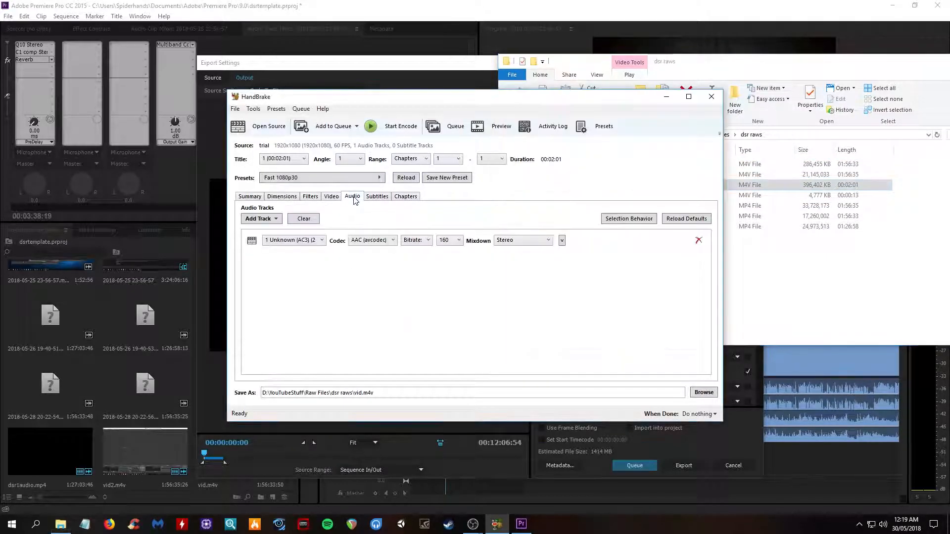
{"action": "left_click", "coordinate": [331, 197]}
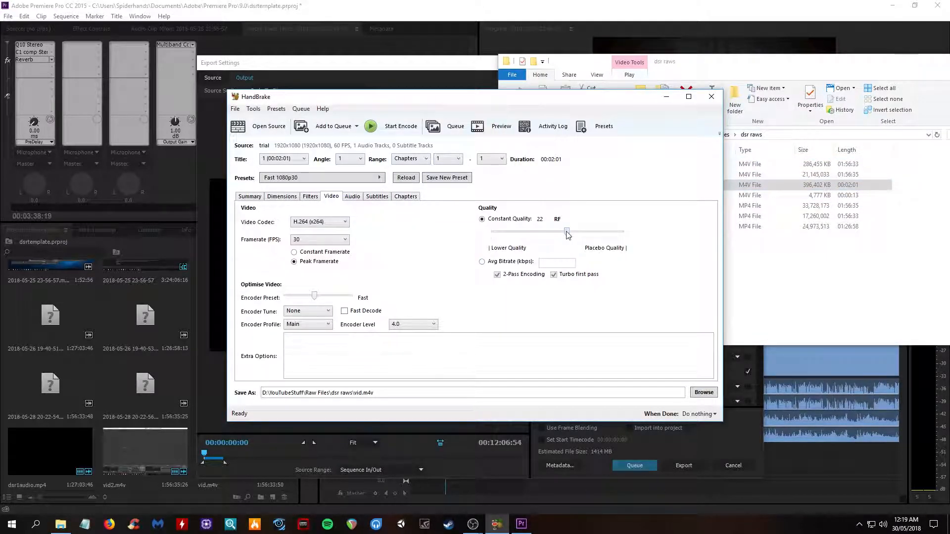
{"action": "left_click", "coordinate": [286, 177]}
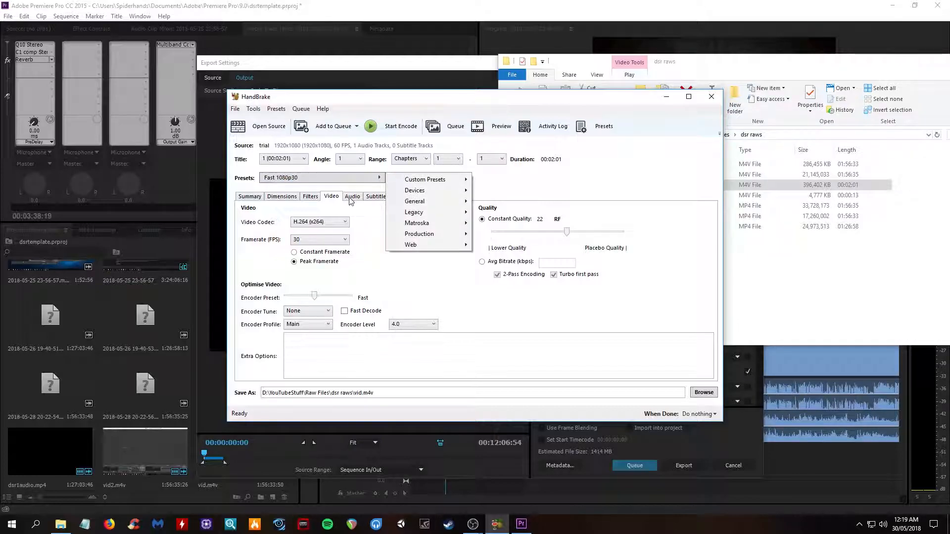
{"action": "mouse_move", "coordinate": [438, 180]}
{"action": "left_click", "coordinate": [503, 213]}
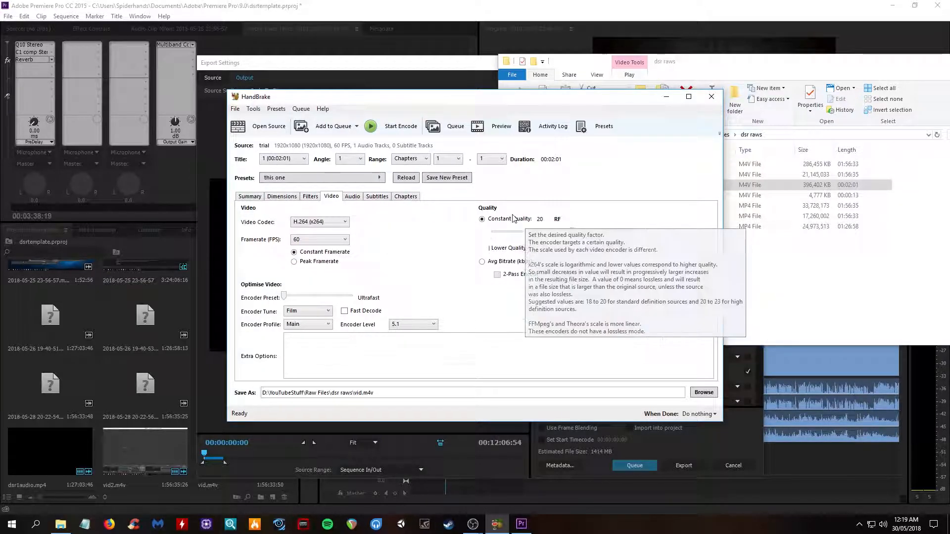
{"action": "left_click", "coordinate": [720, 100]}
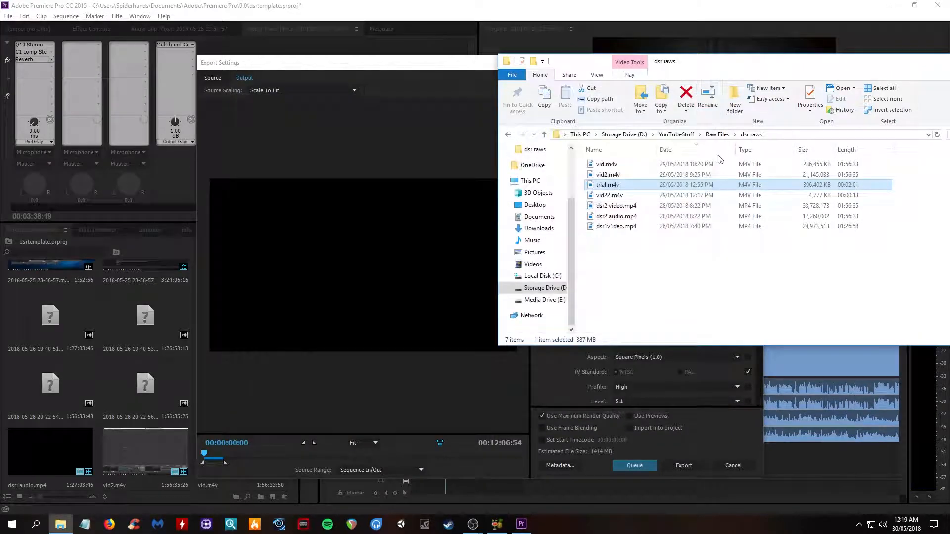
Step: Close the export settings in Premiere Pro, minimize the program and switch to File Explorer
{"action": "left_click", "coordinate": [738, 428]}
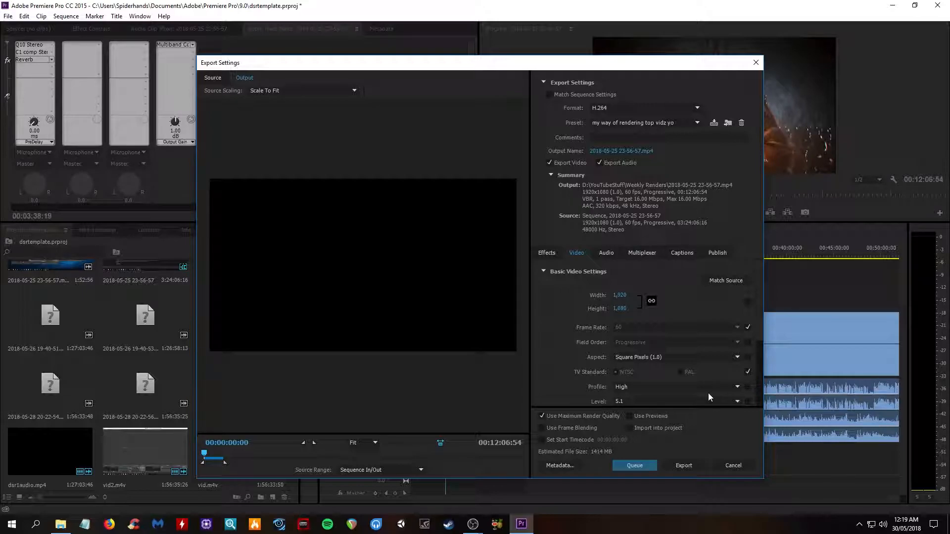
{"action": "left_click", "coordinate": [755, 63]}
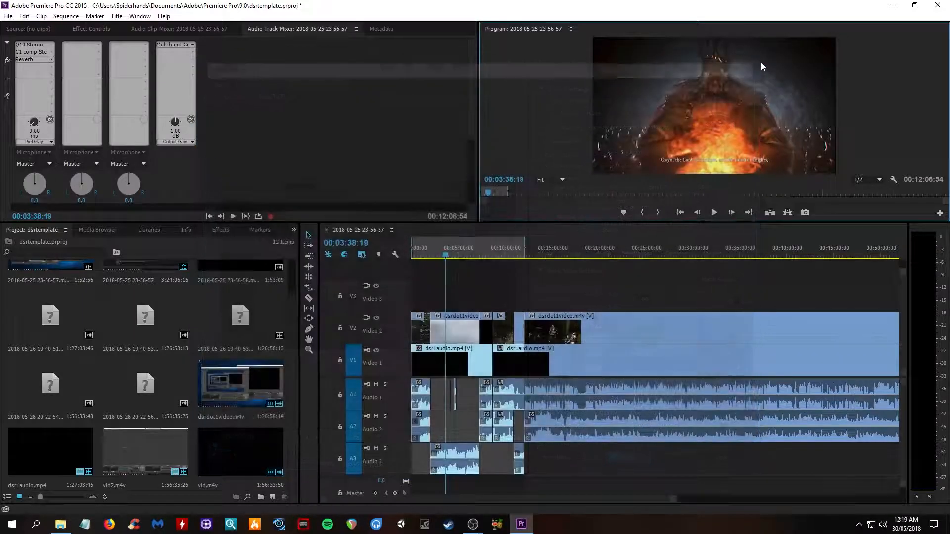
{"action": "left_click", "coordinate": [896, 5]}
{"action": "left_click", "coordinate": [61, 526]}
{"action": "left_click", "coordinate": [61, 526]}
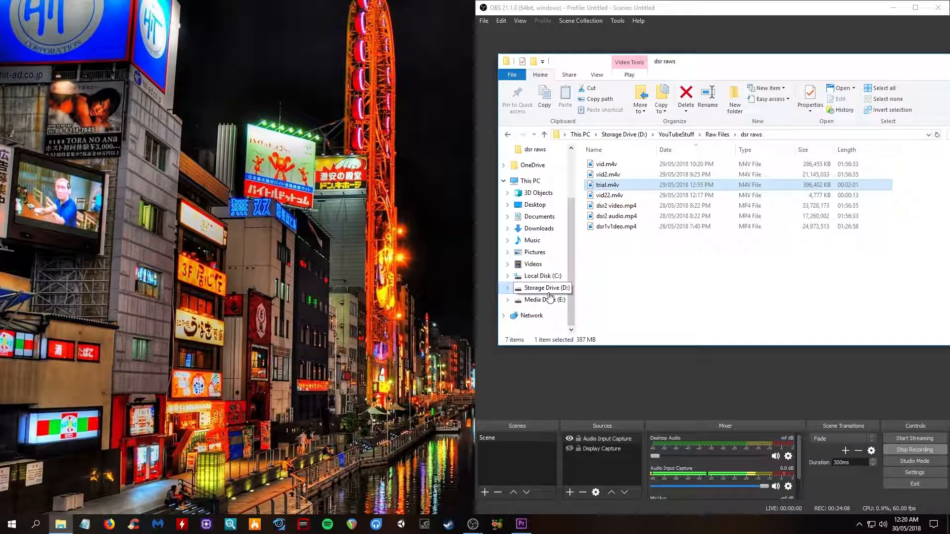
Step: Look through the Raw Files and Weekly Renders folders inside YouTubeStuff on Storage Drive (D:)
{"action": "left_click", "coordinate": [549, 294]}
{"action": "double_click", "coordinate": [616, 299]}
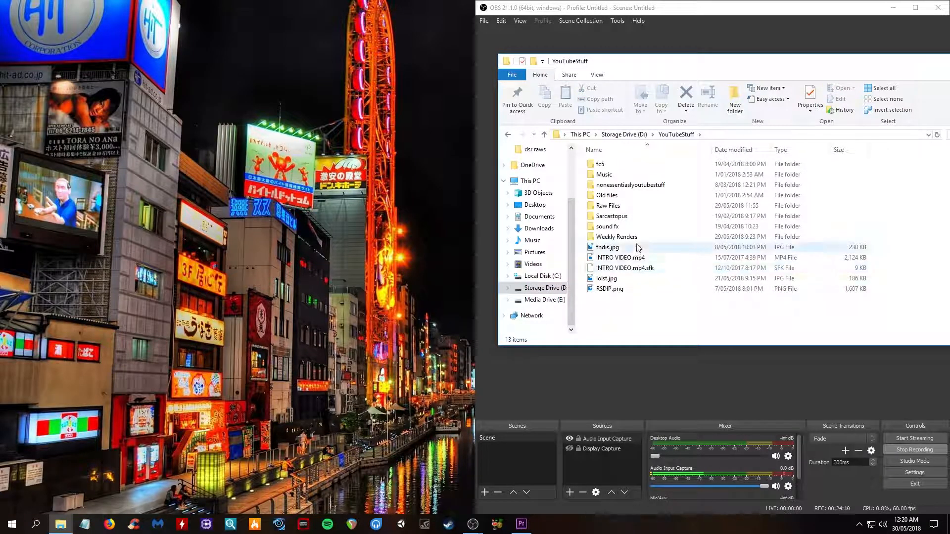
{"action": "left_click", "coordinate": [657, 208]}
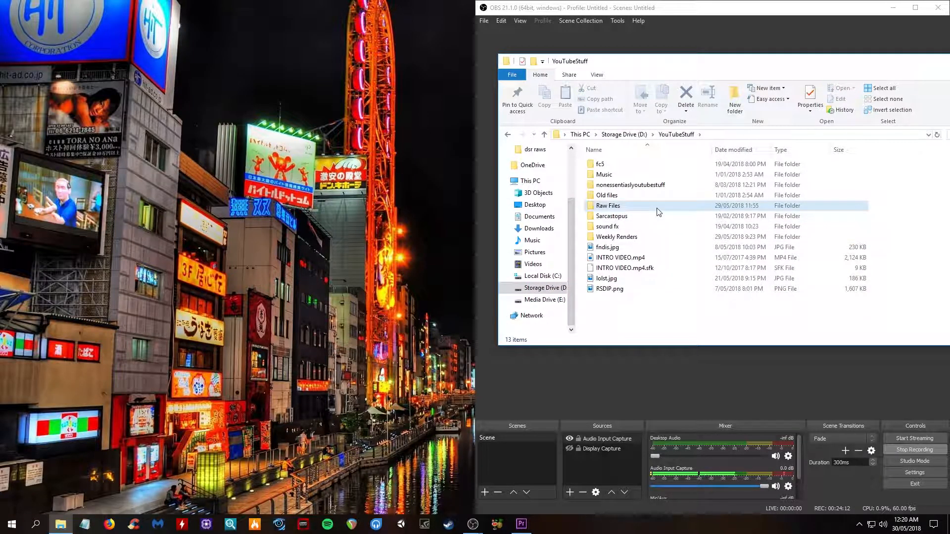
{"action": "double_click", "coordinate": [657, 212]}
{"action": "left_click", "coordinate": [651, 187]}
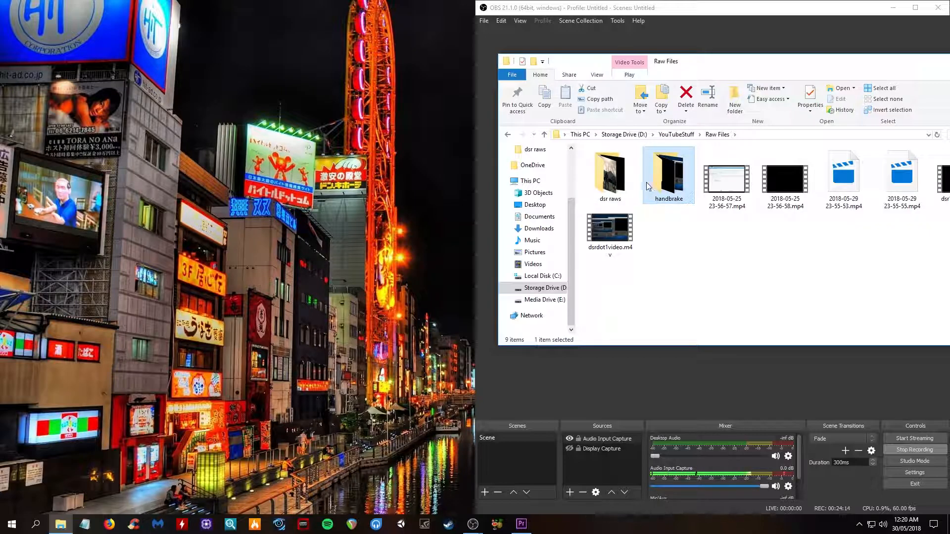
{"action": "left_click", "coordinate": [507, 134]}
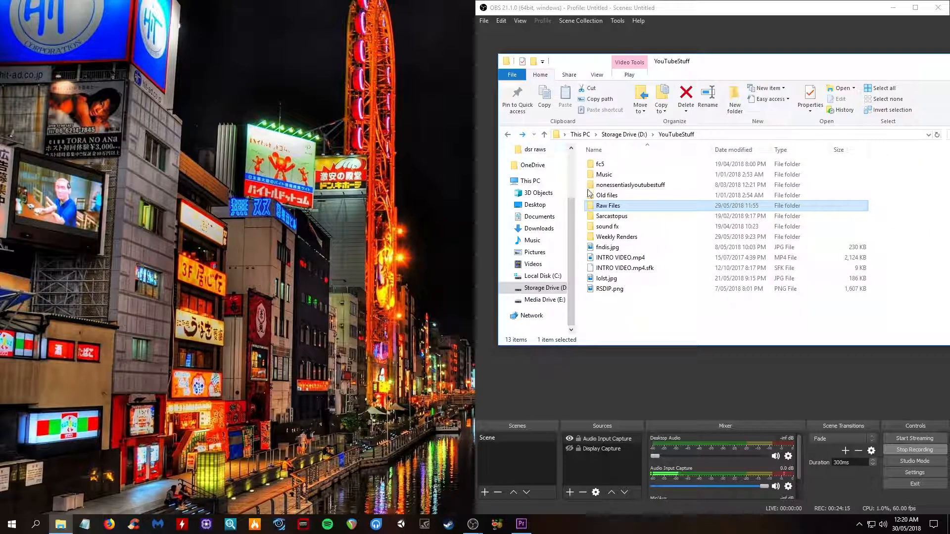
{"action": "double_click", "coordinate": [612, 237]}
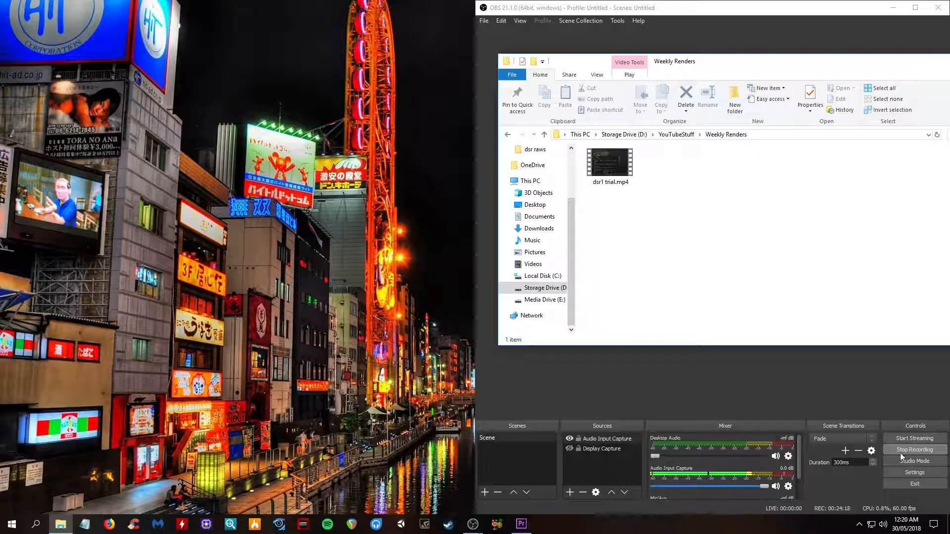
Step: Return to Premiere Pro, reopen the export settings and check the output file's name and save location without changing them
{"action": "left_click", "coordinate": [526, 528]}
{"action": "left_click", "coordinate": [526, 530]}
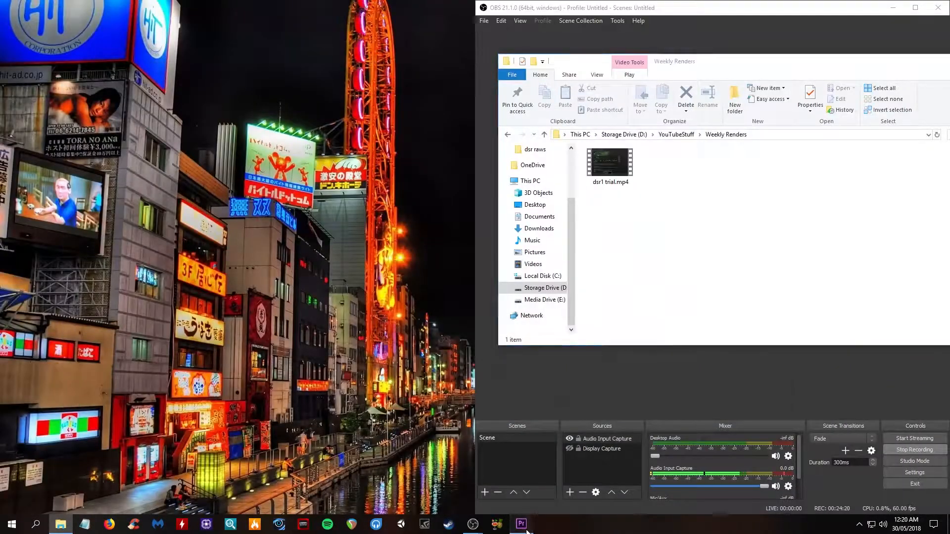
{"action": "left_click", "coordinate": [526, 530]}
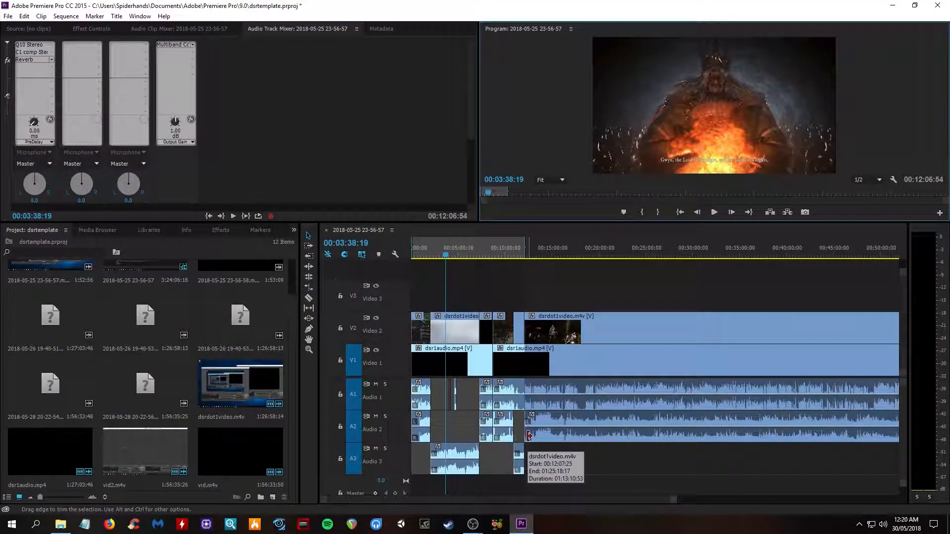
{"action": "key", "text": "ctrl+m"}
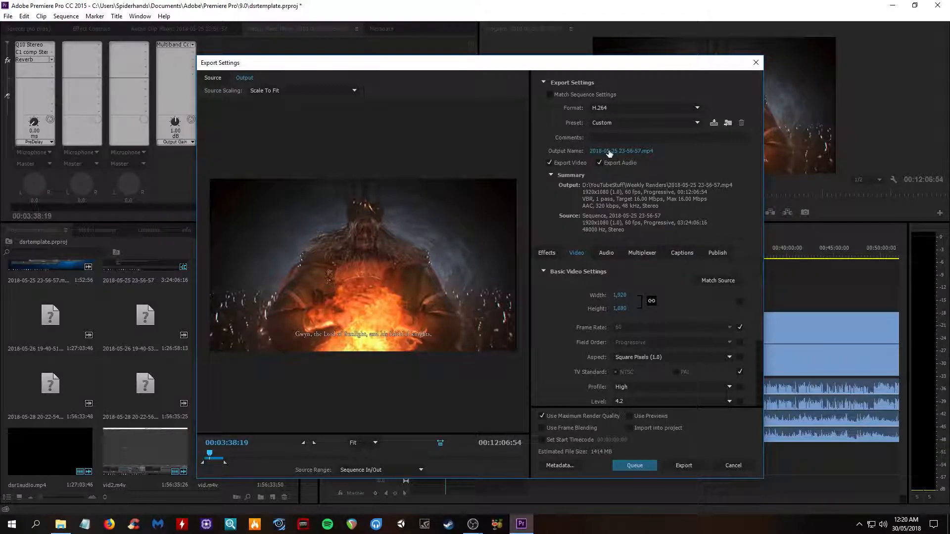
{"action": "left_click", "coordinate": [608, 151]}
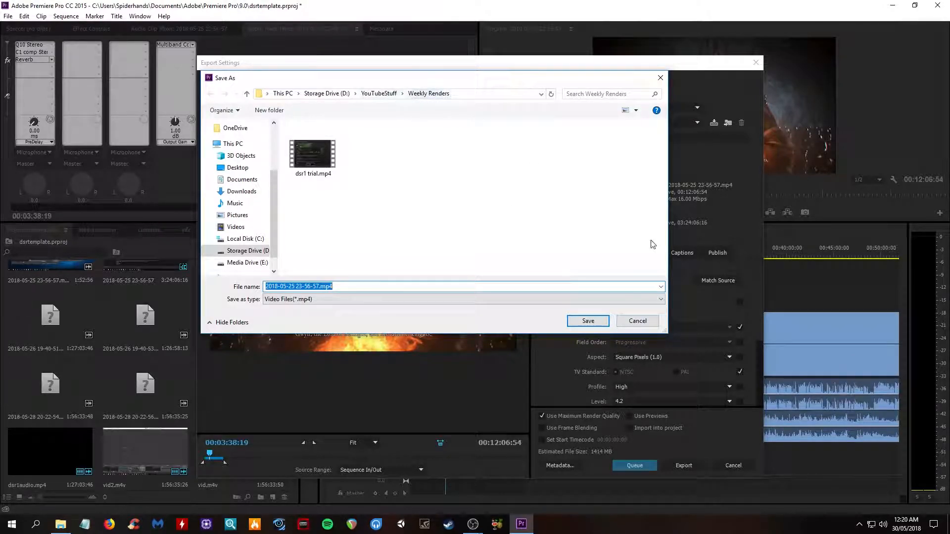
{"action": "left_click", "coordinate": [624, 324]}
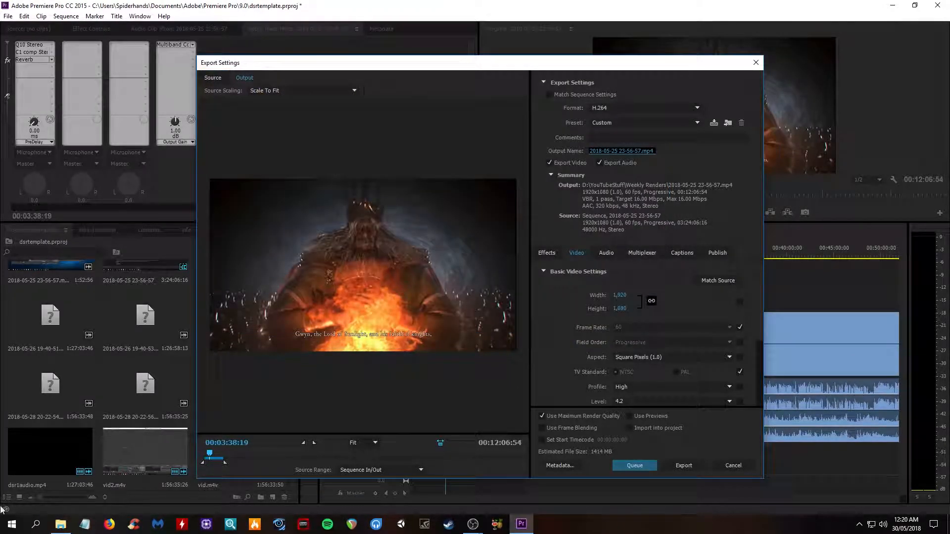
Step: Play dsr1 trial.mp4 from the Weekly Renders folder and skip through several points of the rendered video
{"action": "left_click", "coordinate": [60, 524]}
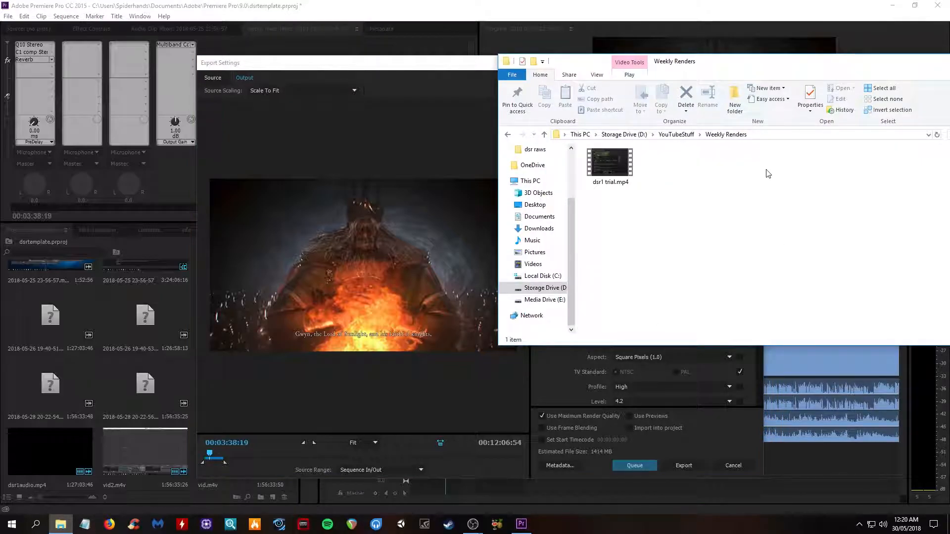
{"action": "left_click", "coordinate": [615, 157]}
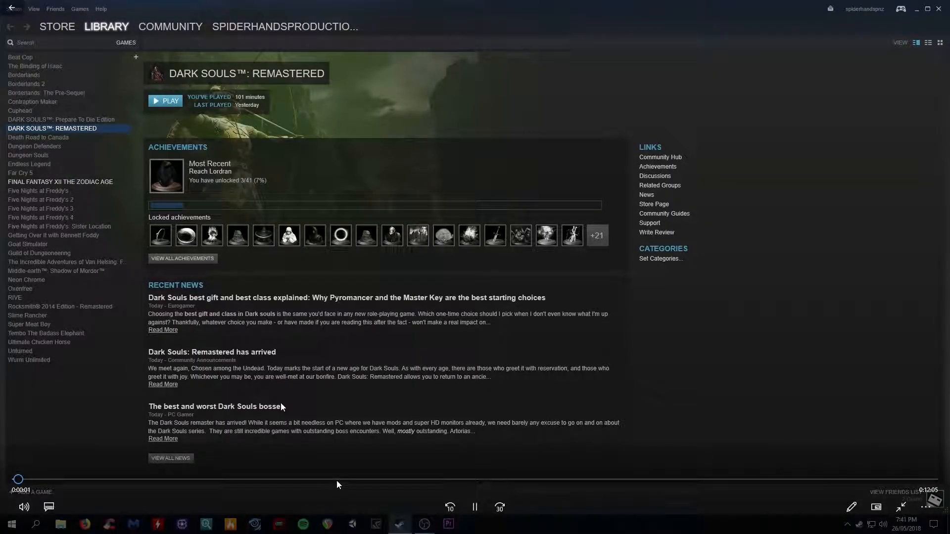
{"action": "left_click", "coordinate": [434, 479]}
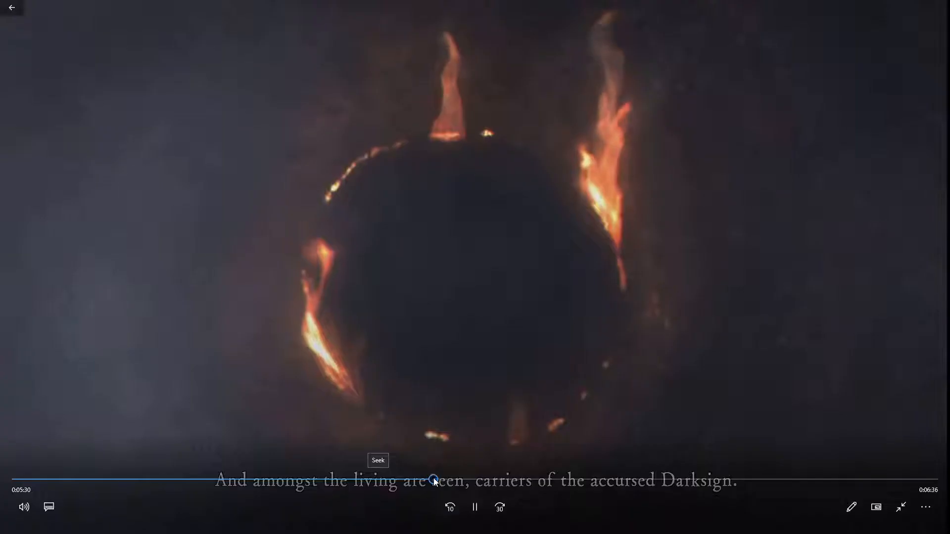
{"action": "left_click", "coordinate": [637, 480]}
{"action": "left_click", "coordinate": [755, 479]}
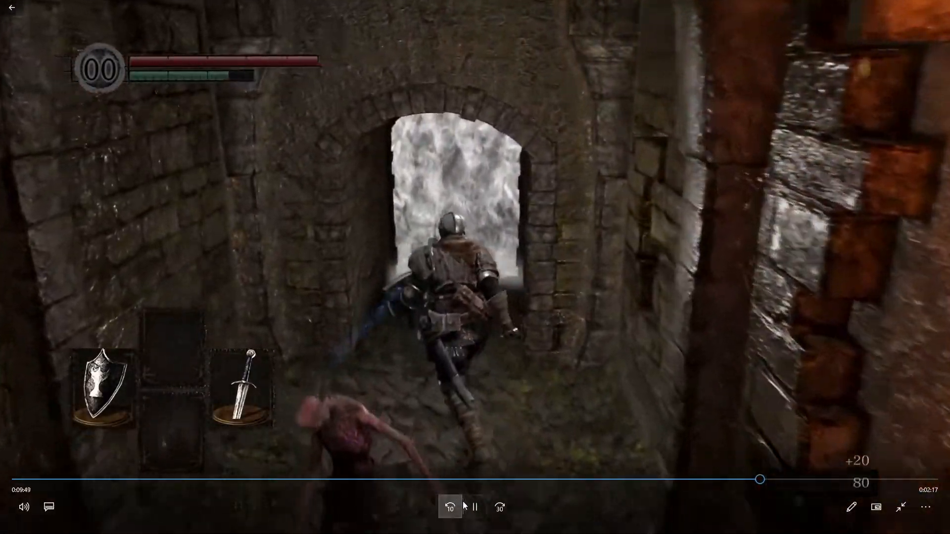
Step: Review more of the dsr1 trial render by jumping between its early cutscene and later gameplay, and leave it paused
{"action": "key", "text": "space"}
{"action": "left_click", "coordinate": [268, 479]}
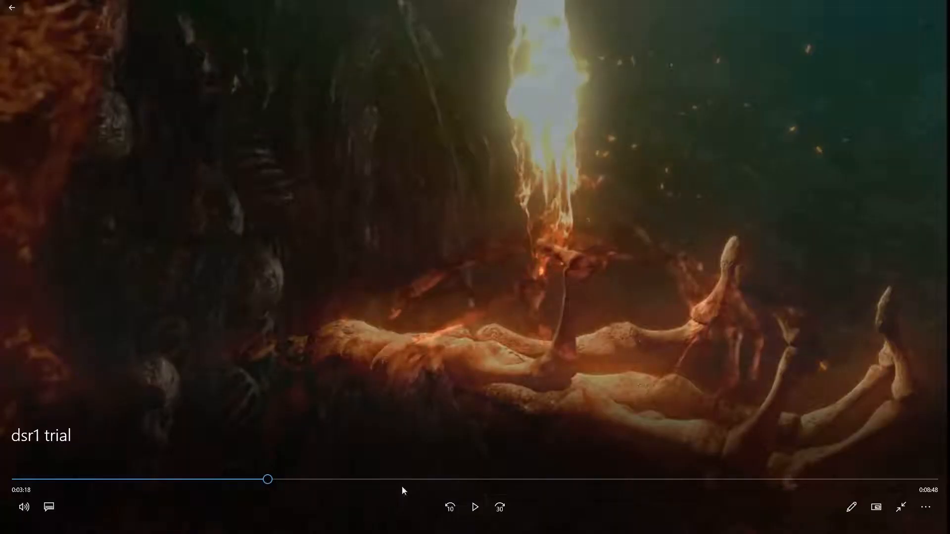
{"action": "left_click", "coordinate": [475, 507]}
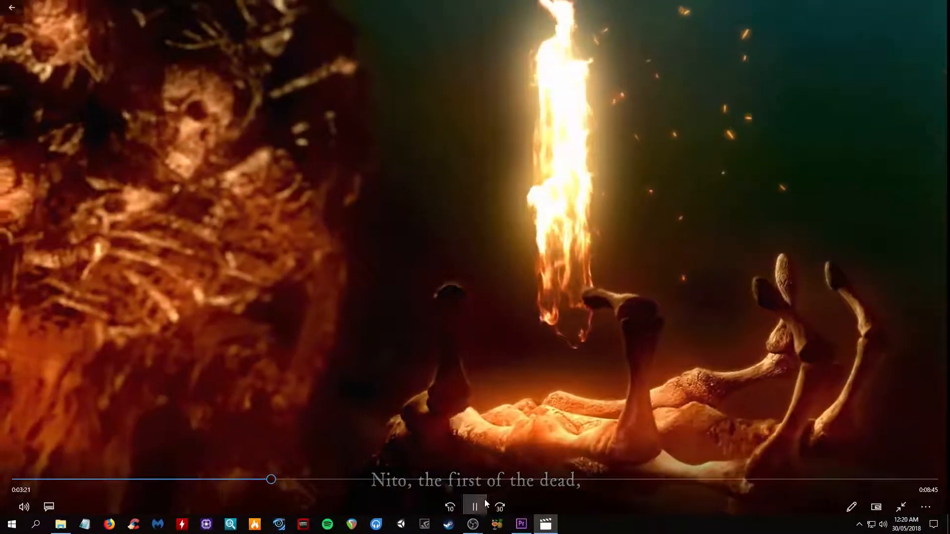
{"action": "left_click", "coordinate": [481, 503]}
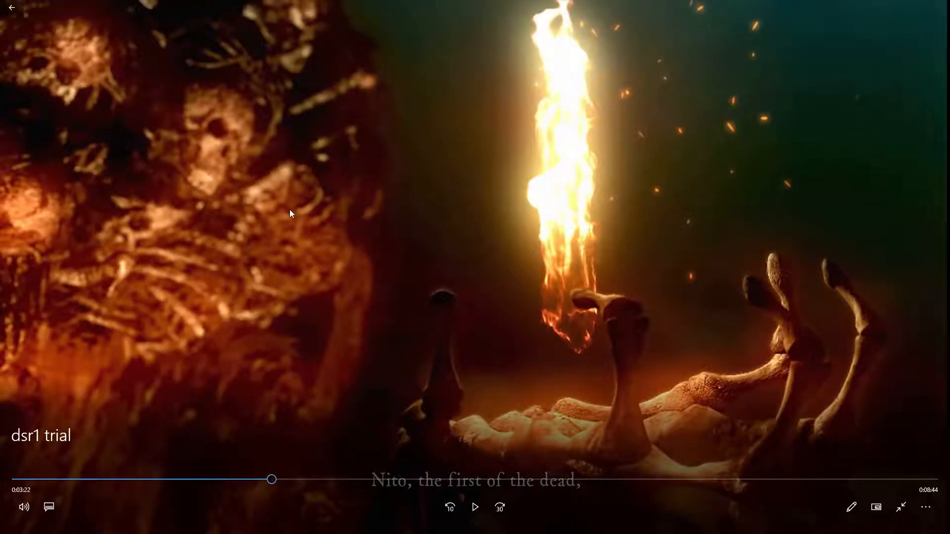
{"action": "left_click", "coordinate": [475, 507]}
{"action": "left_click", "coordinate": [873, 479]}
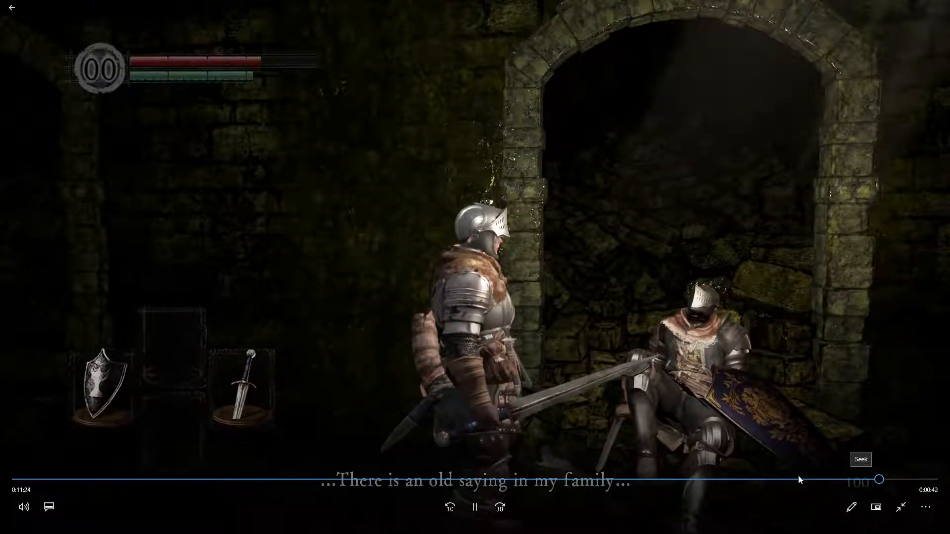
{"action": "left_click_drag", "start_coordinate": [864, 478], "coordinate": [792, 479]}
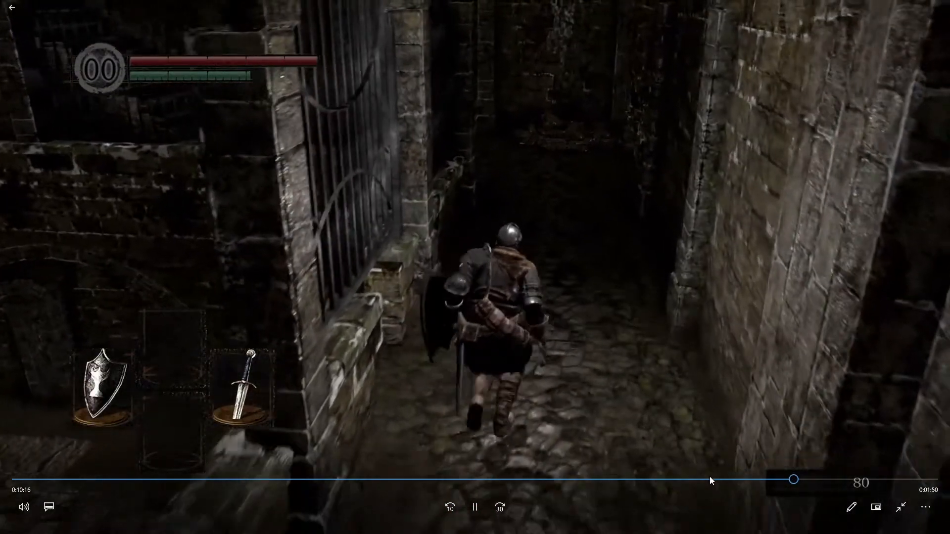
{"action": "left_click", "coordinate": [684, 479]}
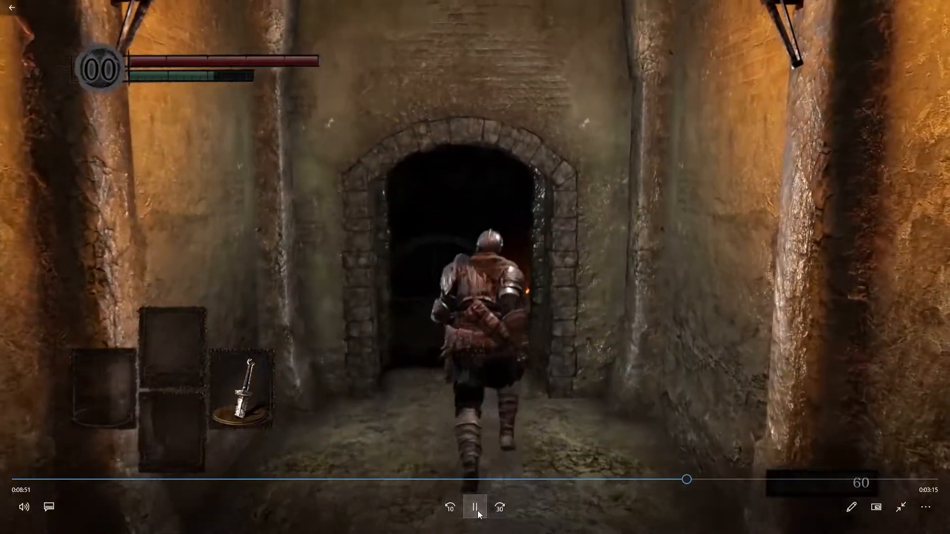
{"action": "left_click", "coordinate": [476, 508]}
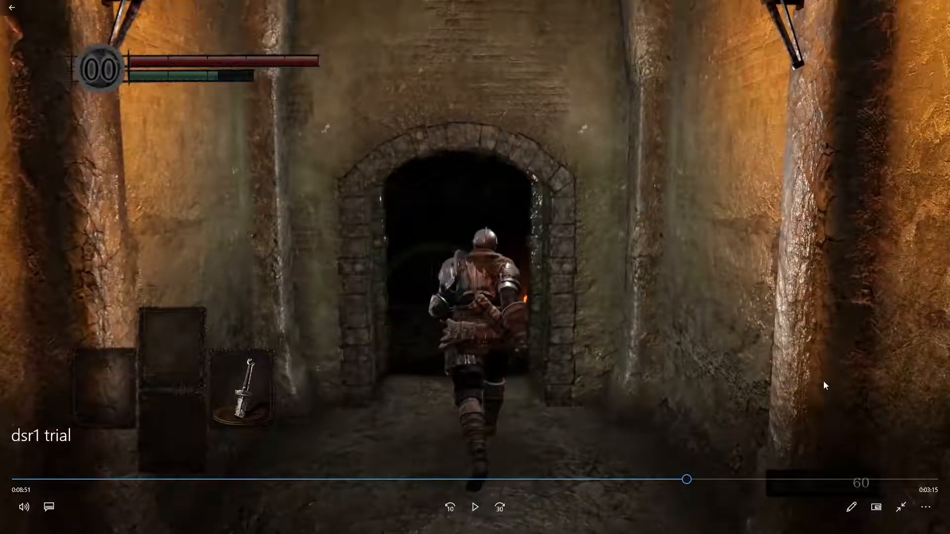
Step: Leave full-screen playback, close the video player and dismiss the Weekly Renders folder window to return to Premiere Pro
{"action": "left_click", "coordinate": [909, 513]}
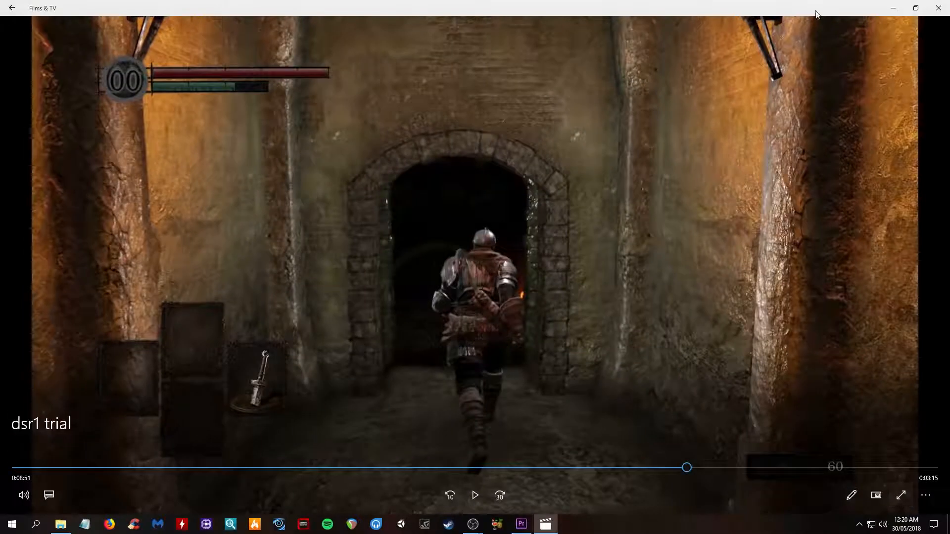
{"action": "left_click", "coordinate": [938, 6]}
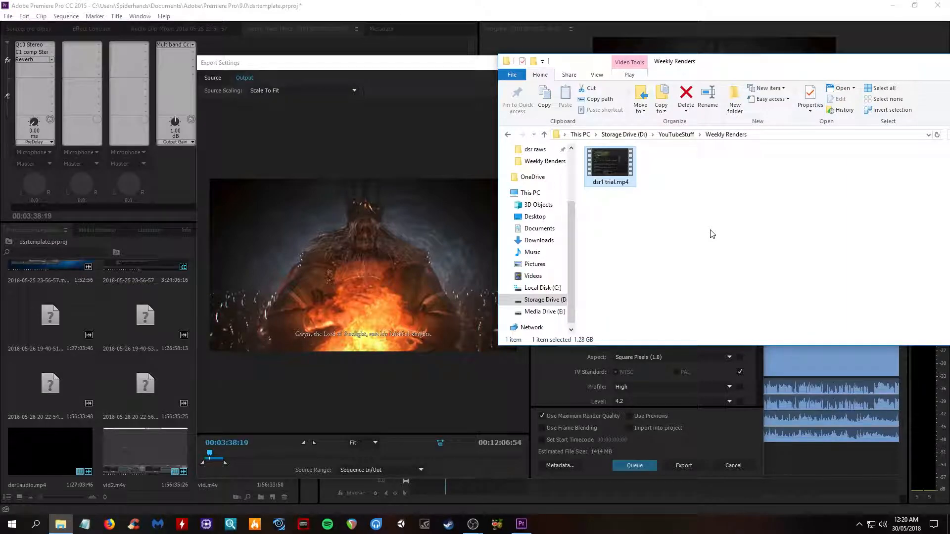
{"action": "left_click_drag", "start_coordinate": [927, 66], "coordinate": [835, 85]}
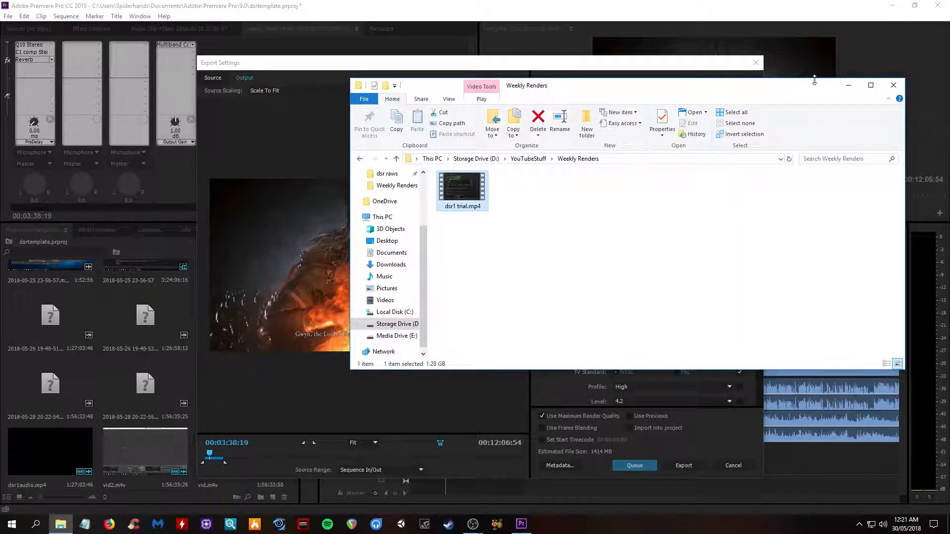
{"action": "left_click", "coordinate": [903, 81]}
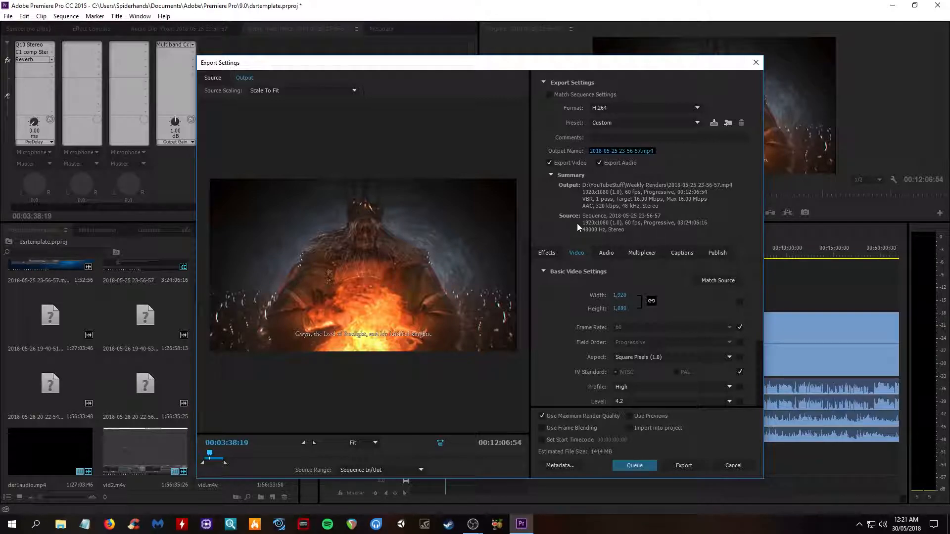
Step: Select the export preset "my way of rendering top vidz yo" and close the export settings without exporting
{"action": "left_click", "coordinate": [661, 123]}
{"action": "left_click", "coordinate": [802, 31]}
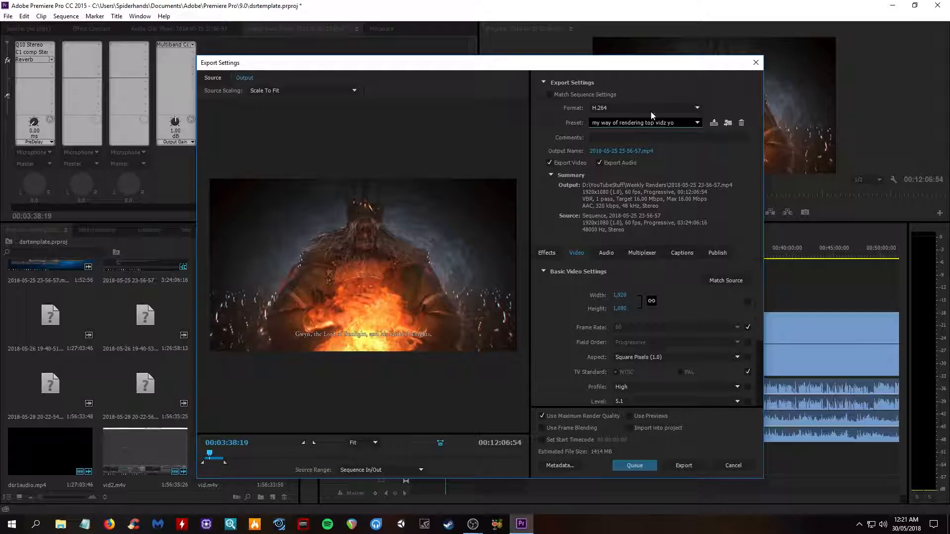
{"action": "left_click", "coordinate": [756, 63]}
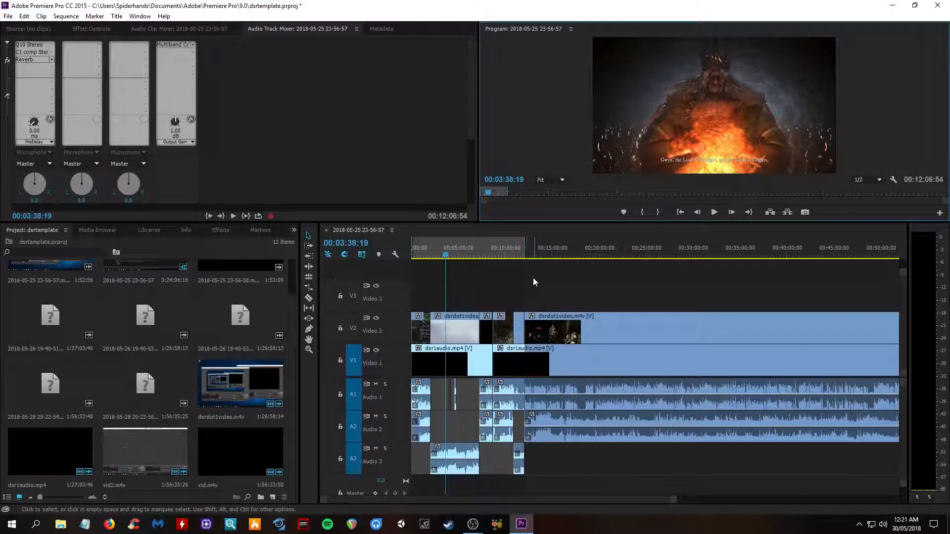
Step: Switch to the OBS window that is recording, minimize it again and preview the open OBS and Premiere Pro windows
{"action": "left_click", "coordinate": [471, 524]}
{"action": "left_click", "coordinate": [453, 490]}
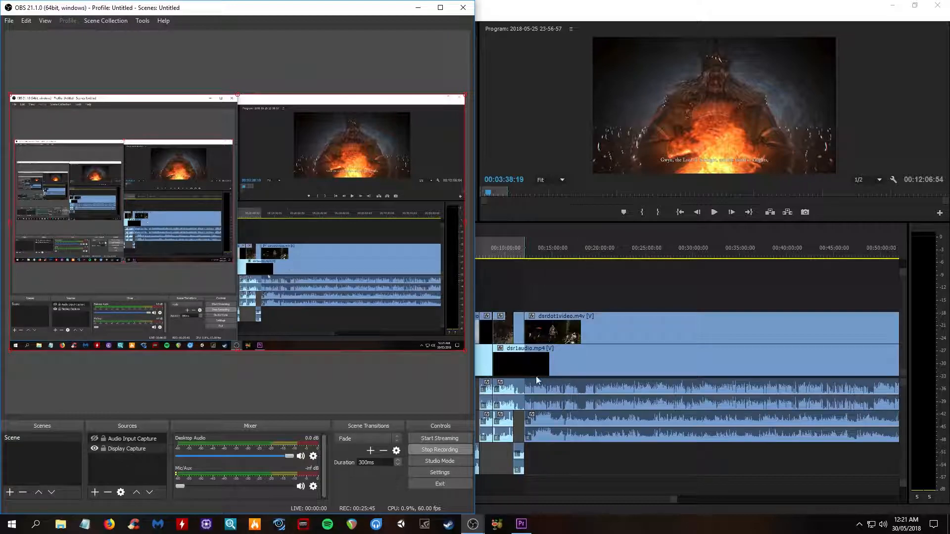
{"action": "left_click", "coordinate": [418, 7]}
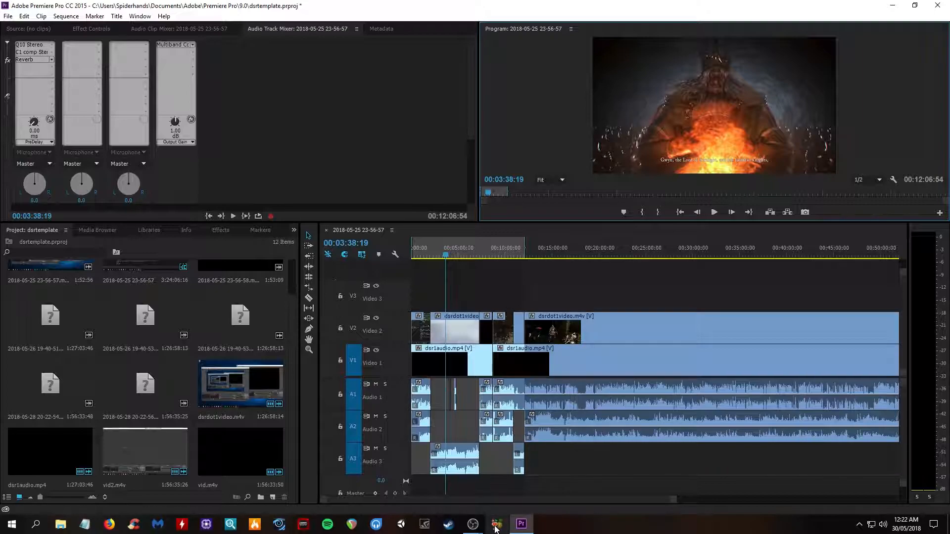
{"action": "mouse_move", "coordinate": [473, 525]}
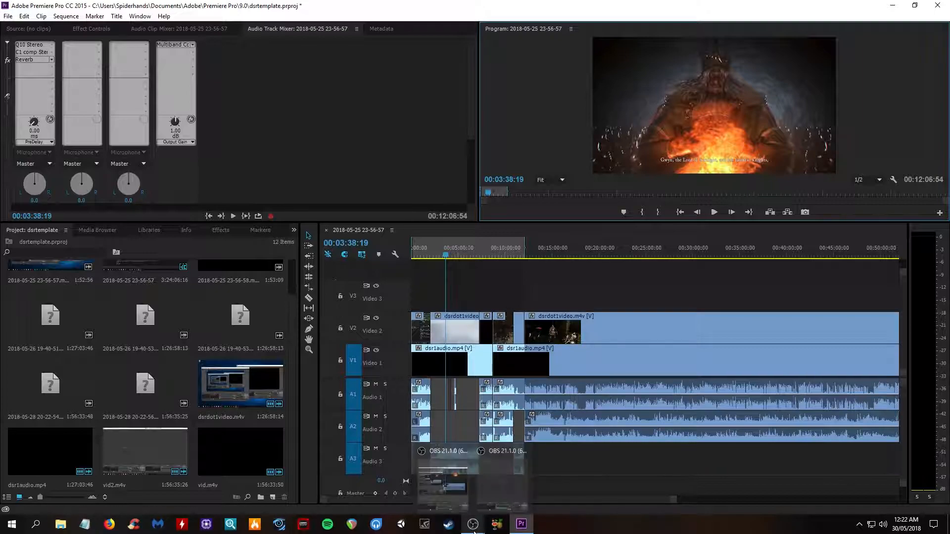
{"action": "mouse_move", "coordinate": [510, 500]}
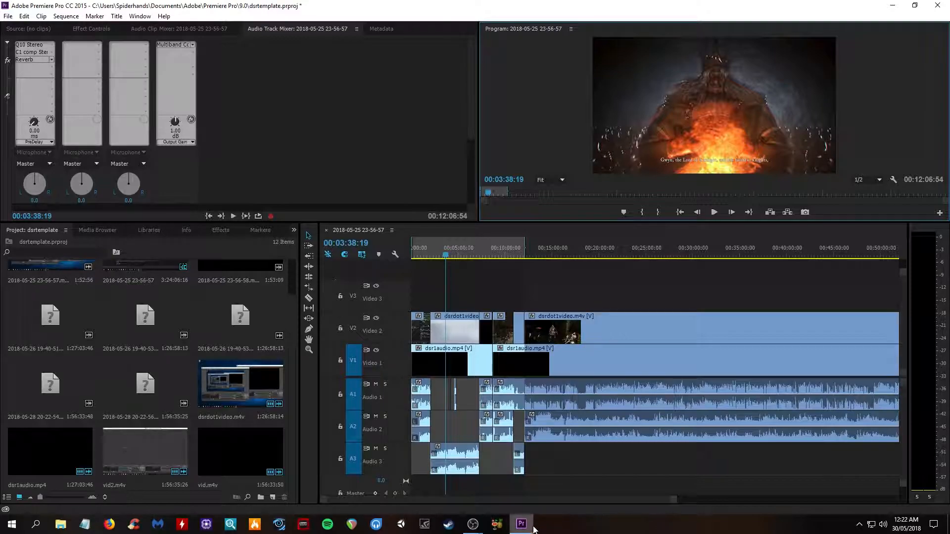
{"action": "mouse_move", "coordinate": [529, 532]}
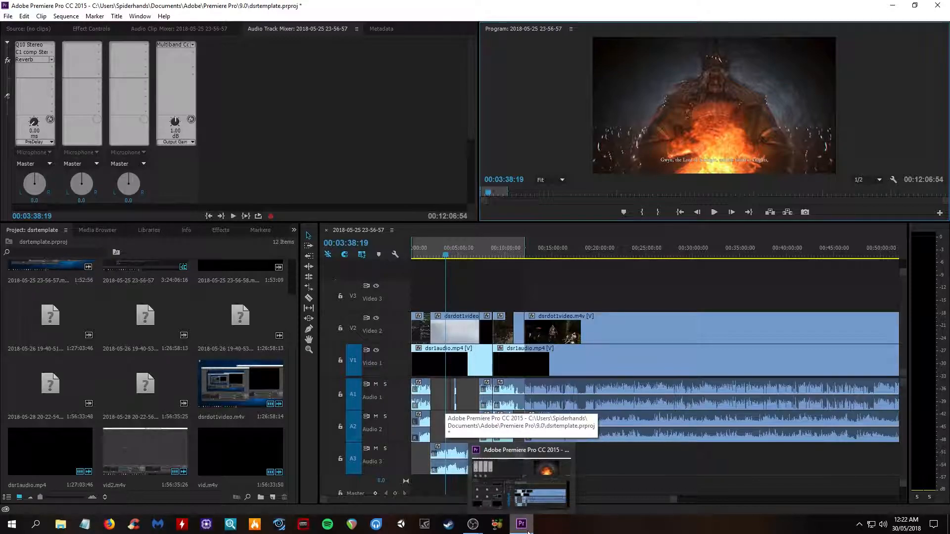